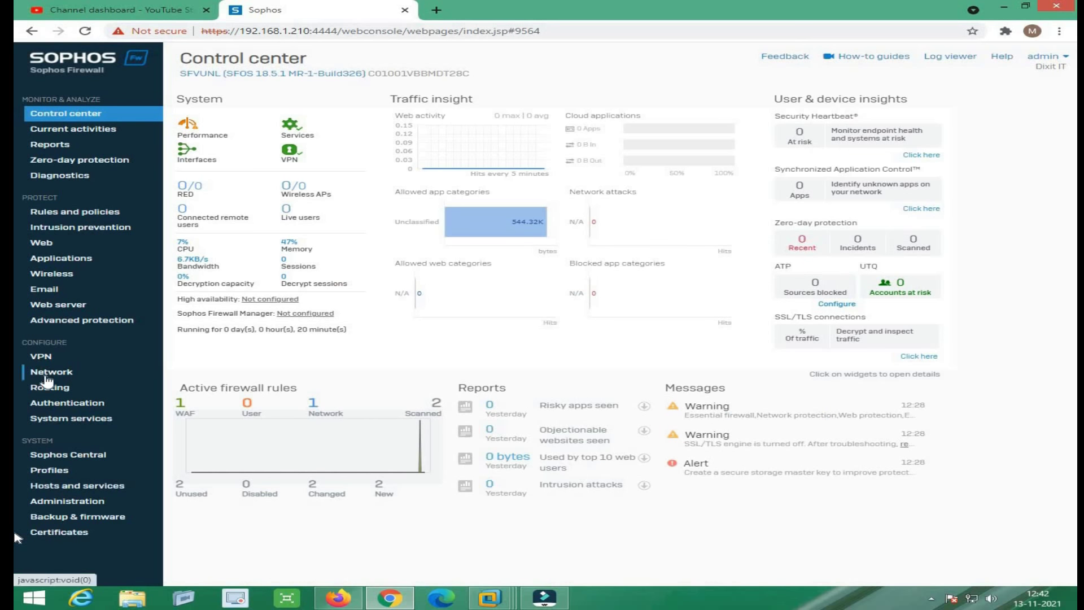
Step: Open the firewall's network interfaces and highlight the WAN alias address 192.168.153.132 on Port2:0
click(68, 374)
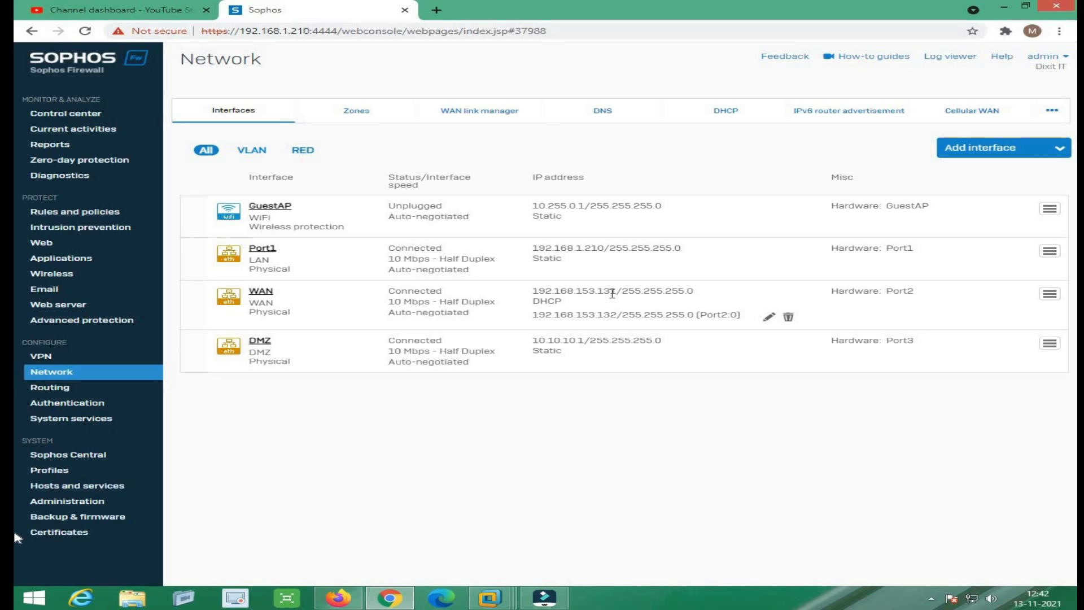
drag(534, 314, 619, 314)
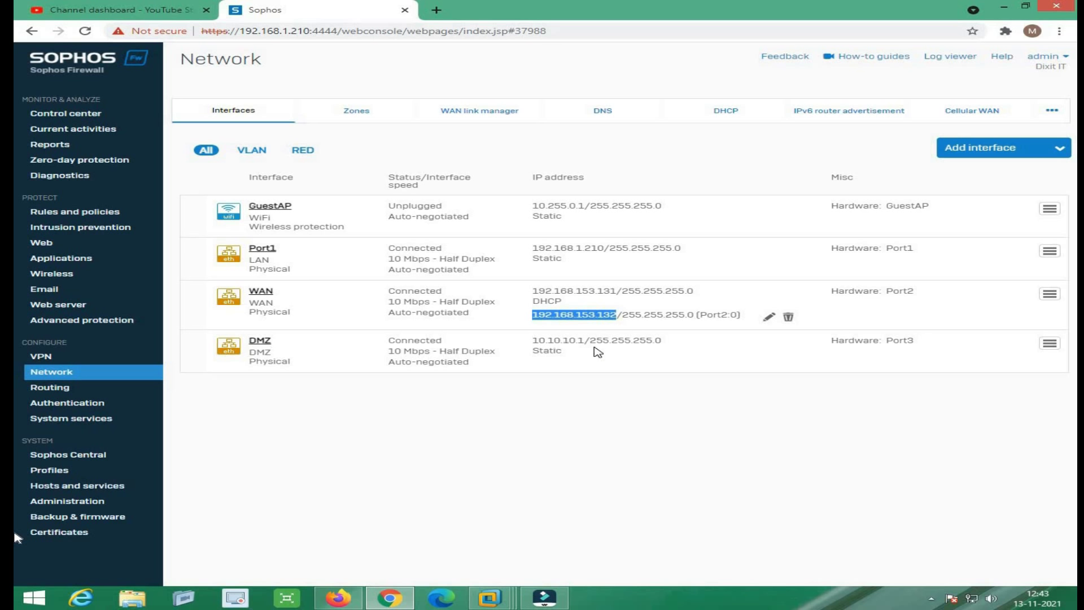
click(537, 315)
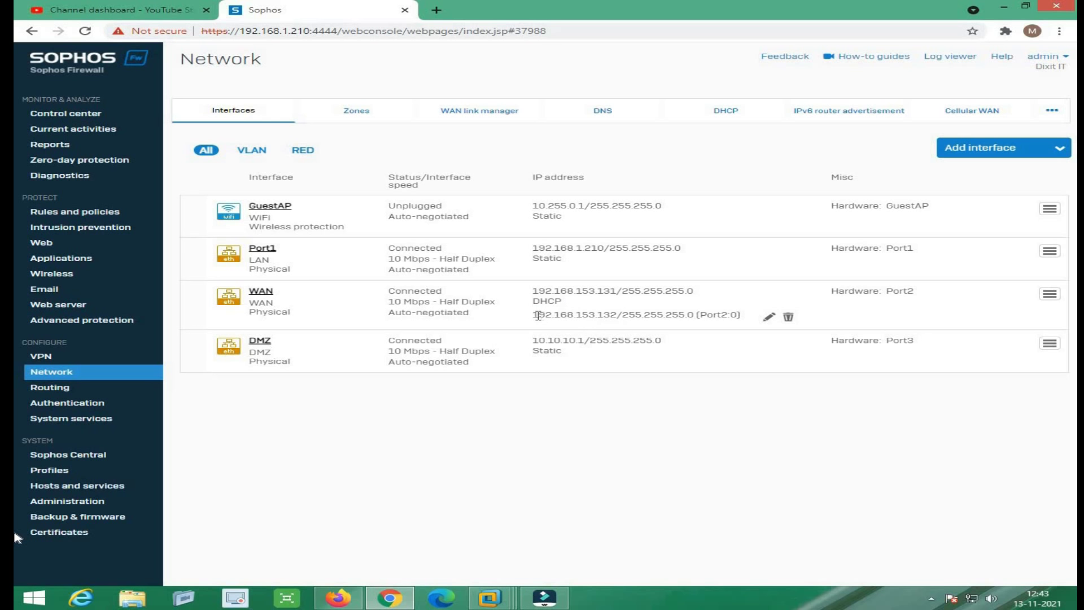
double_click(538, 315)
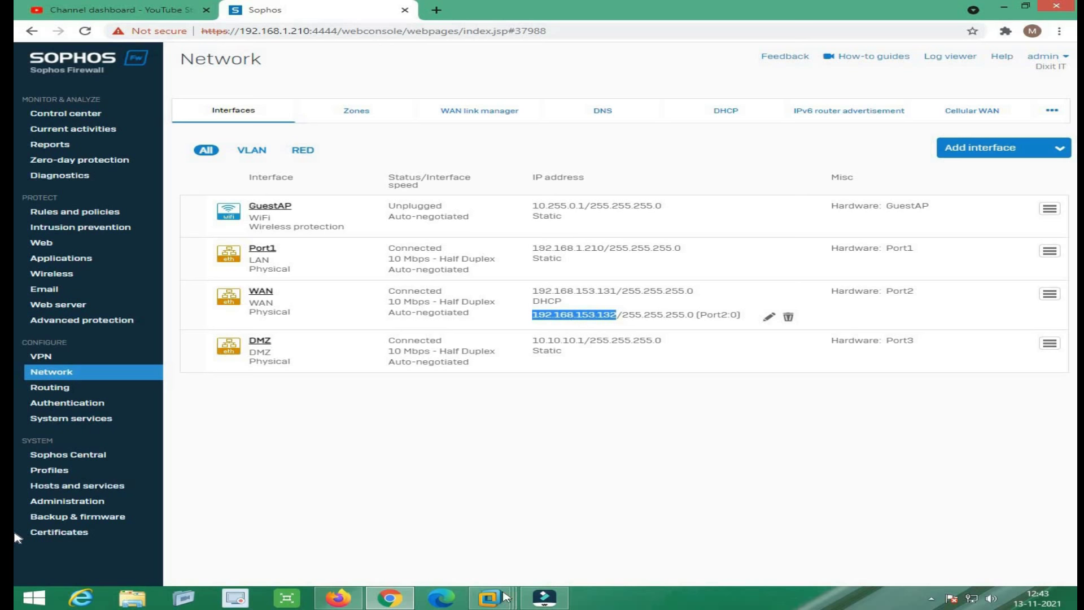
Step: Switch to the Clone of Windows 10 x64 virtual machine in full screen and open a command prompt there
mouse_move(495, 598)
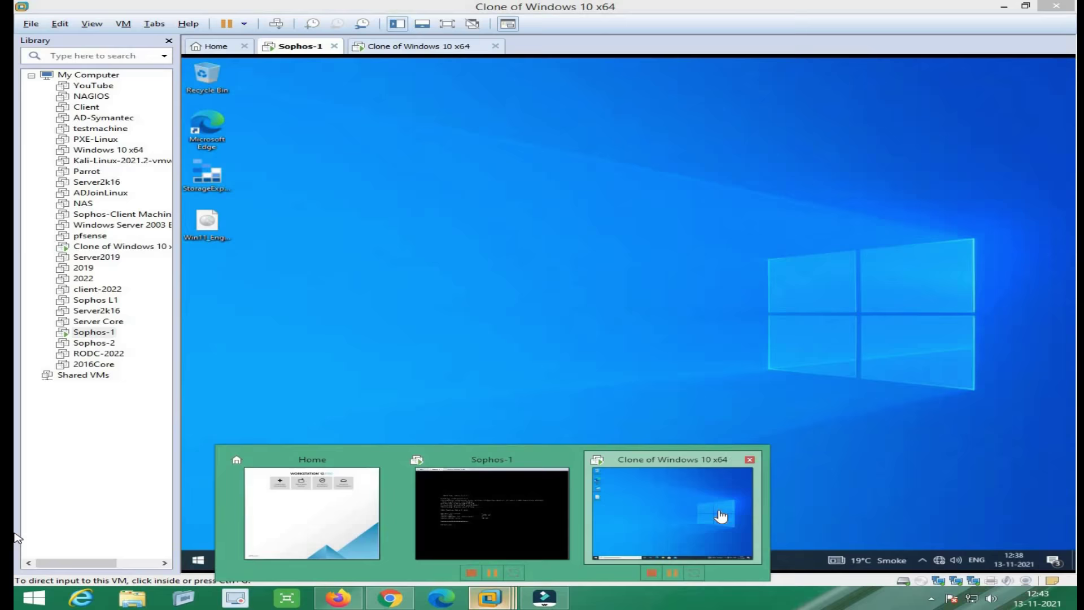
click(720, 516)
key(ctrl+alt+Return)
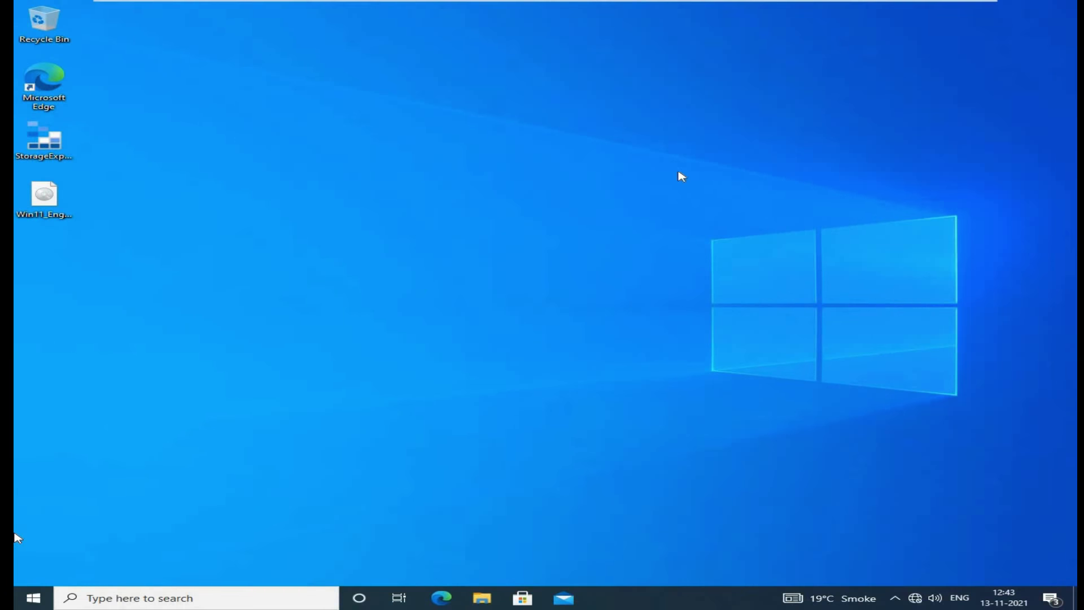
key(super+r)
text(cmd)
key(Return)
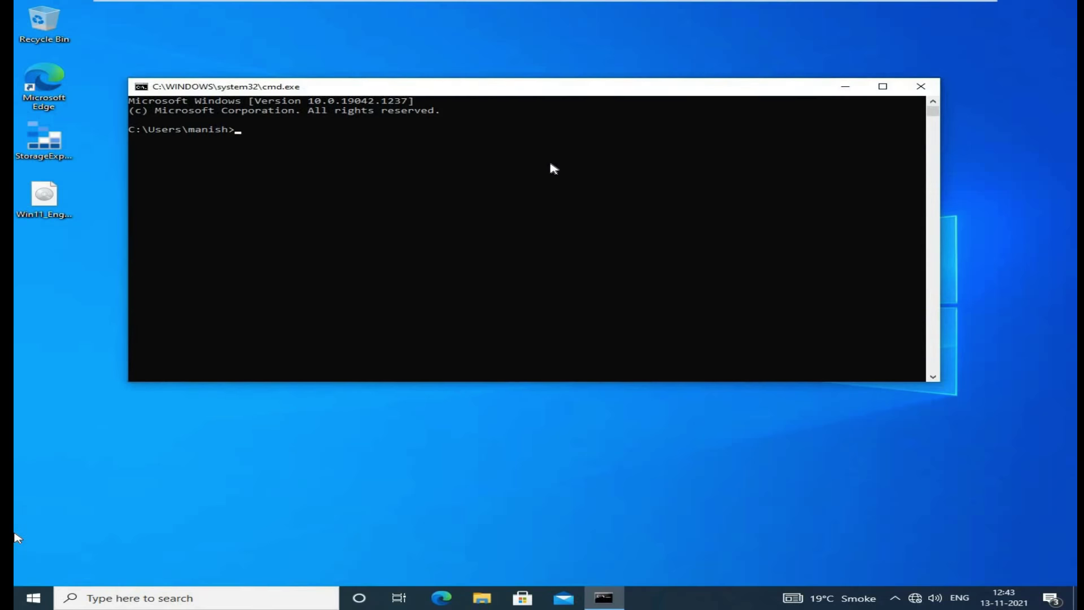
Step: Display the machine's IP configuration with ipconfig and ping the gateway 10.10.10.1
text(ipconfig)
key(Return)
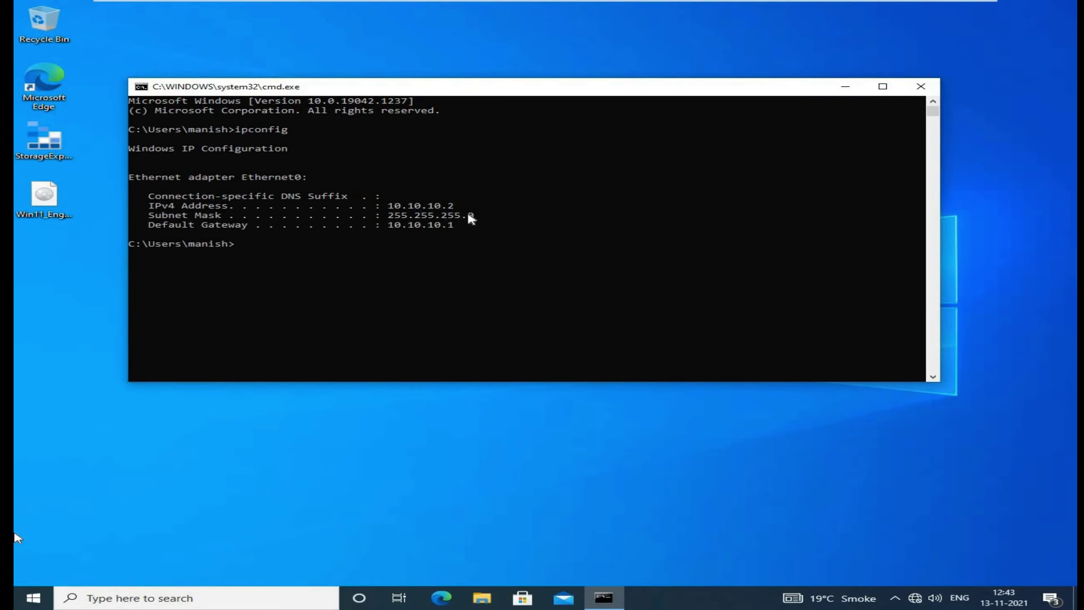
text(ping 10.10.10.1)
key(Return)
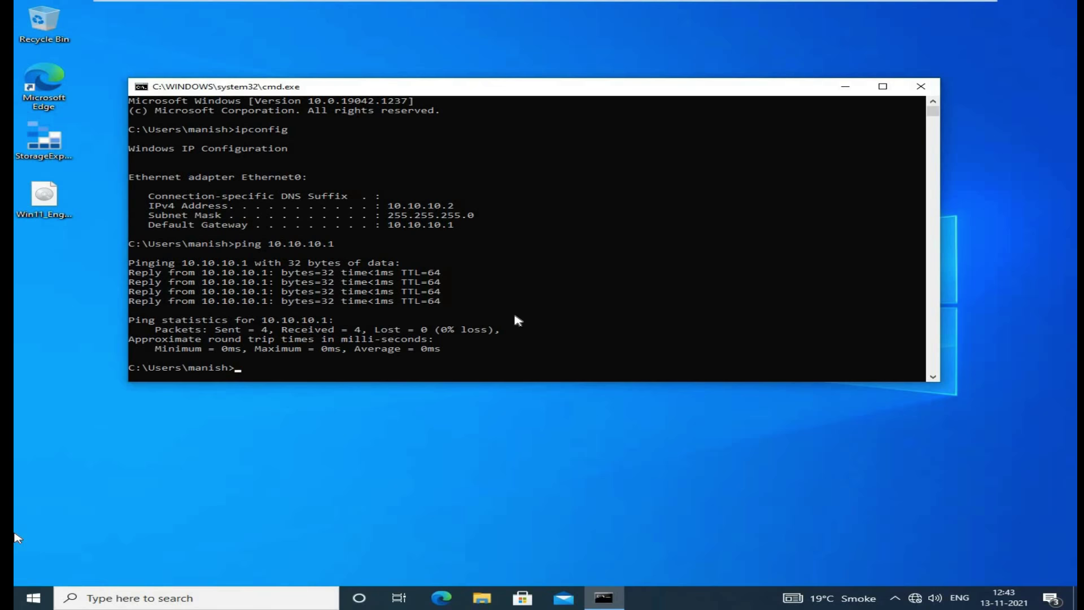
Step: Switch to Microsoft Edge and load localhost to check the local web server's page
click(442, 598)
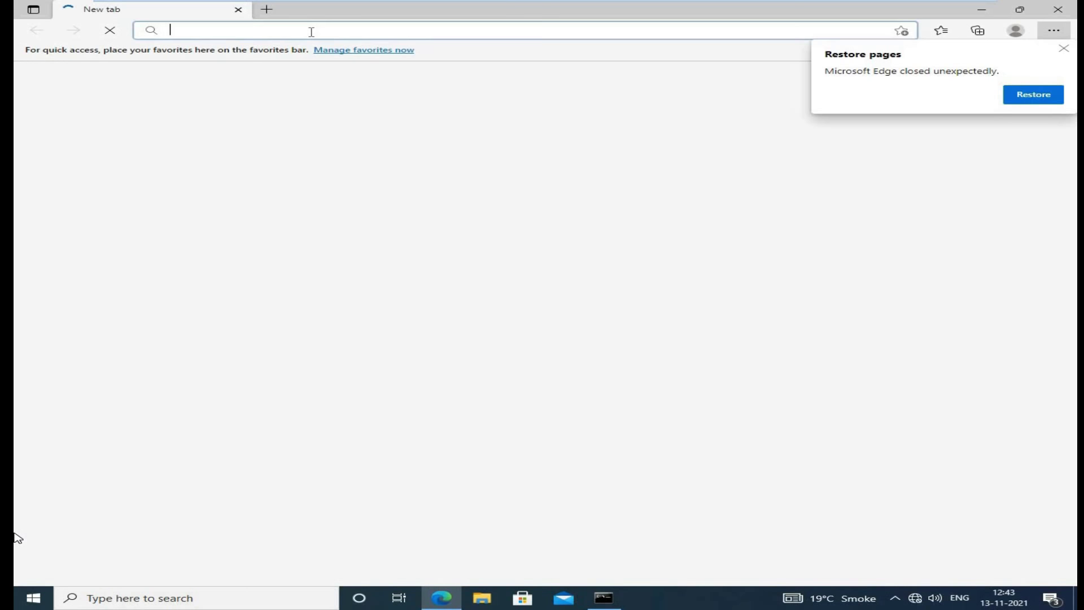
text(localhost)
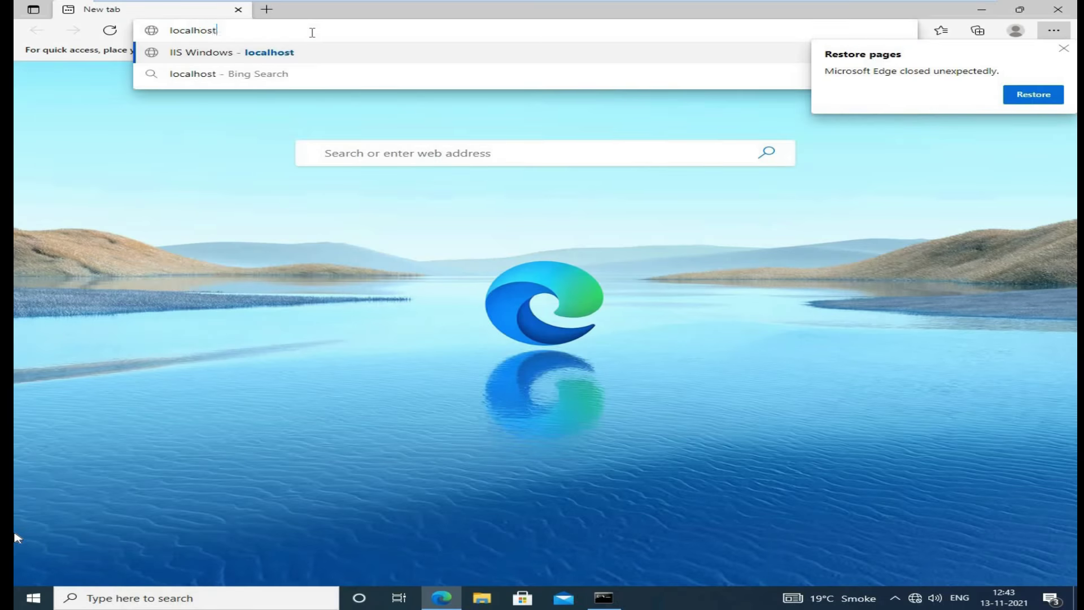
key(Return)
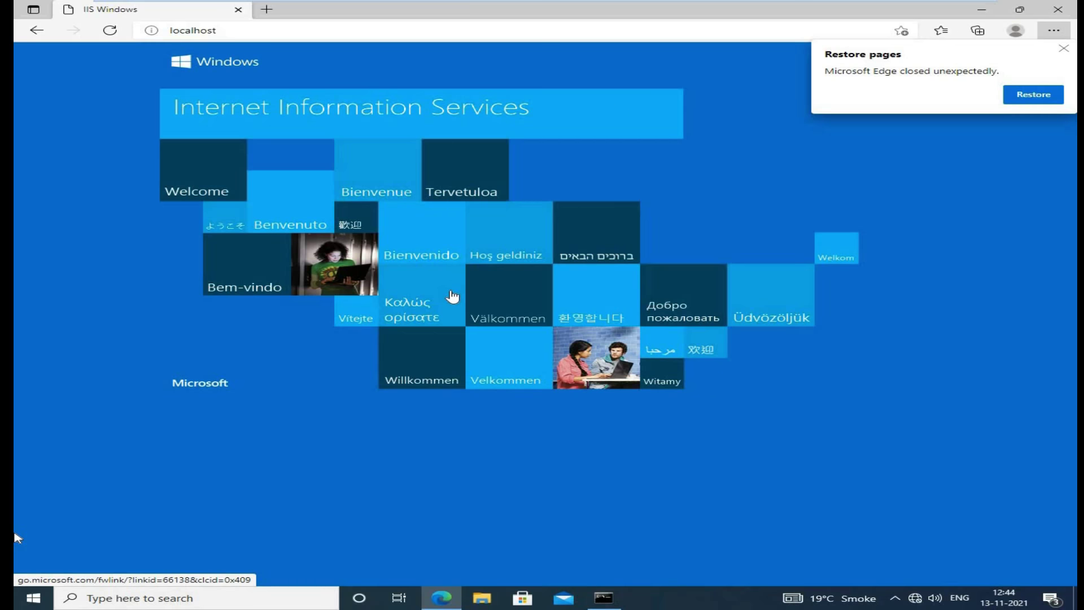
Step: Run appwiz.cpl, check Internet Information Services in the Windows features list, and close both windows without changes
key(super+r)
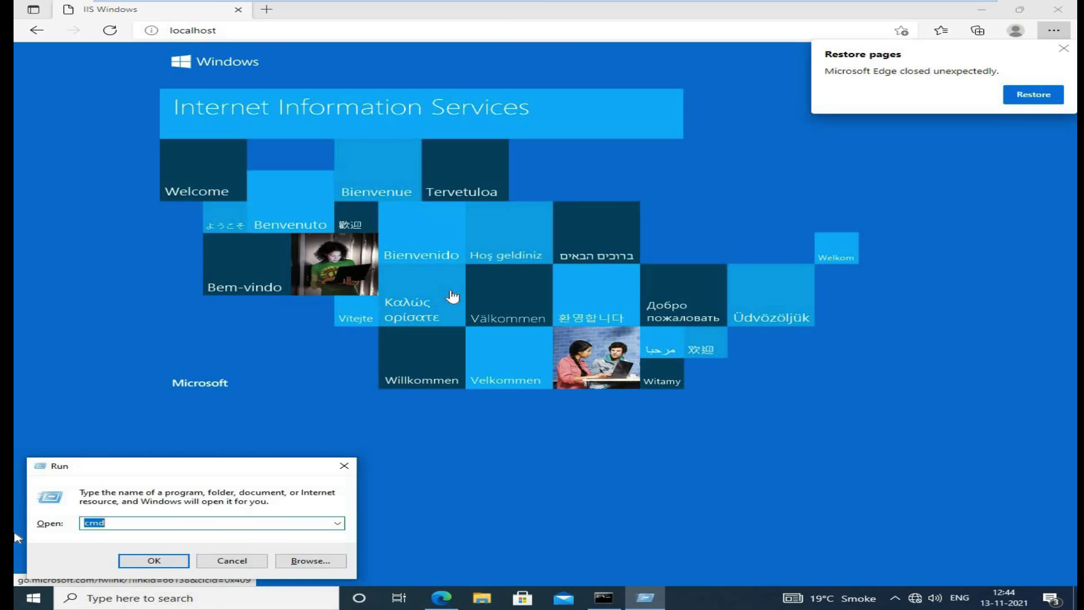
text(appwiz.cpl)
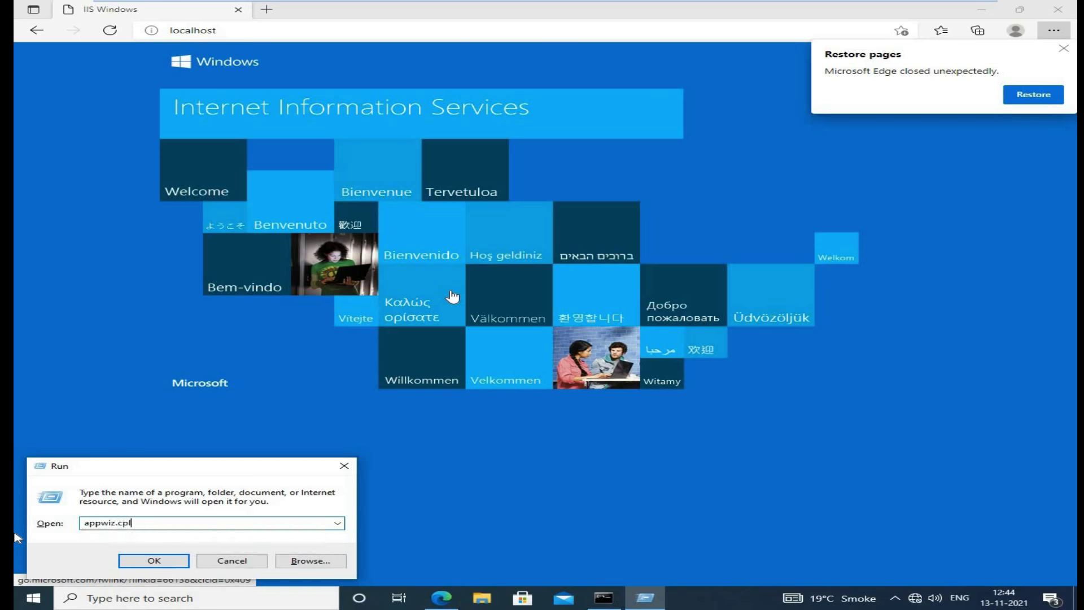
key(Return)
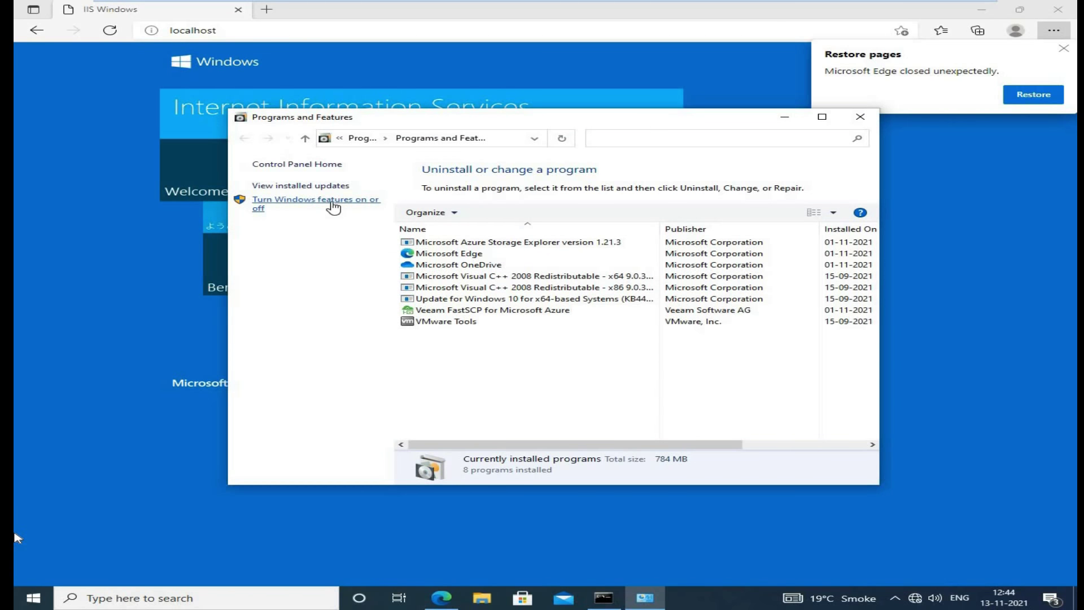
click(333, 208)
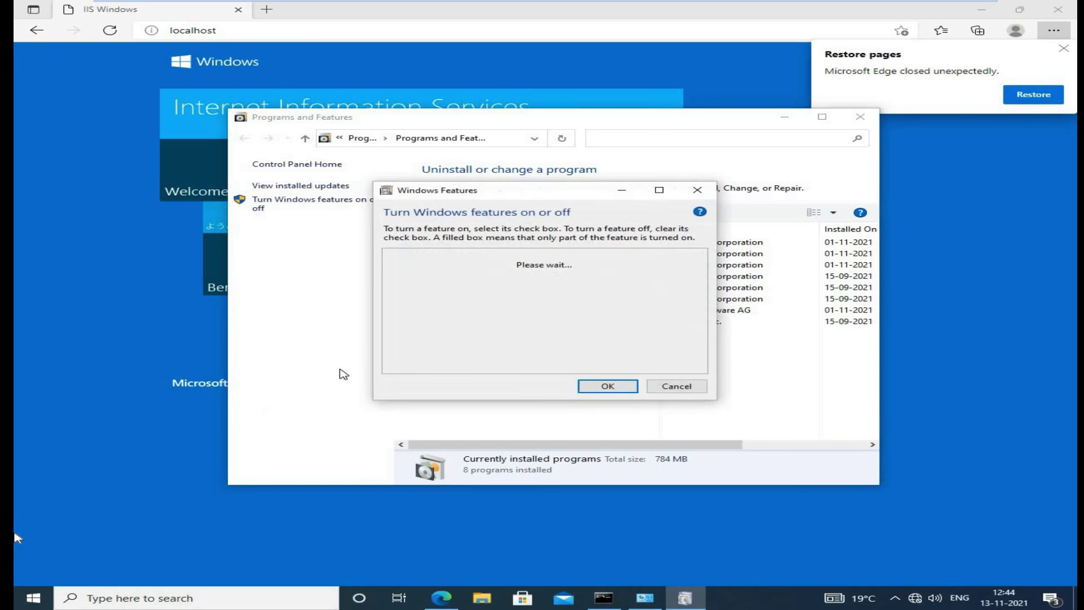
scroll(540, 303, down, 1)
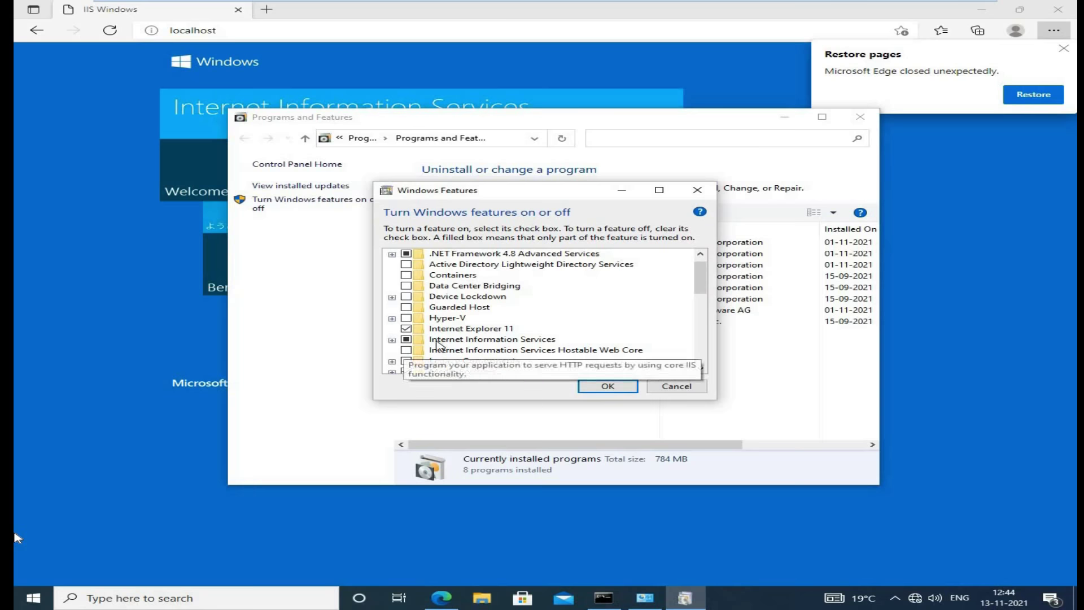
click(678, 386)
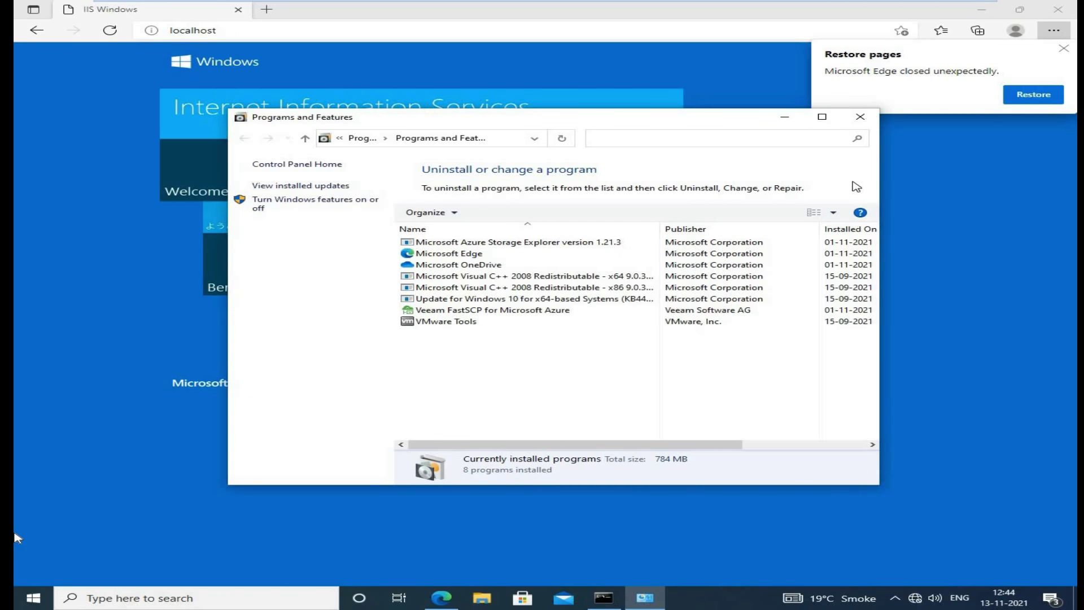
click(870, 114)
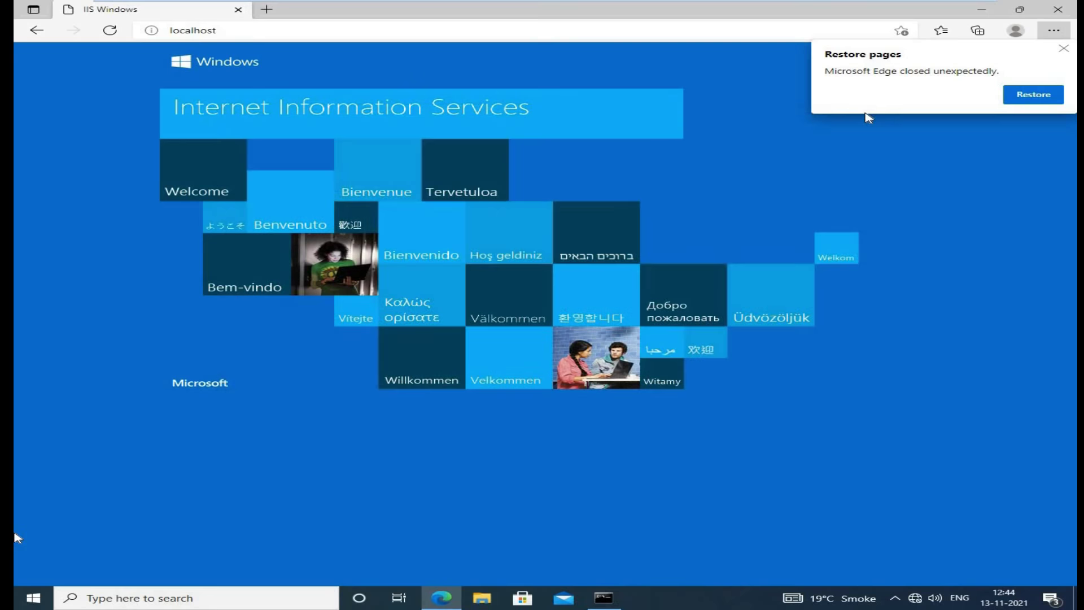
Step: Run inetmgr to view IIS Manager, and bring the command prompt with the IP configuration back to the front
key(super+r)
text(inetmgr)
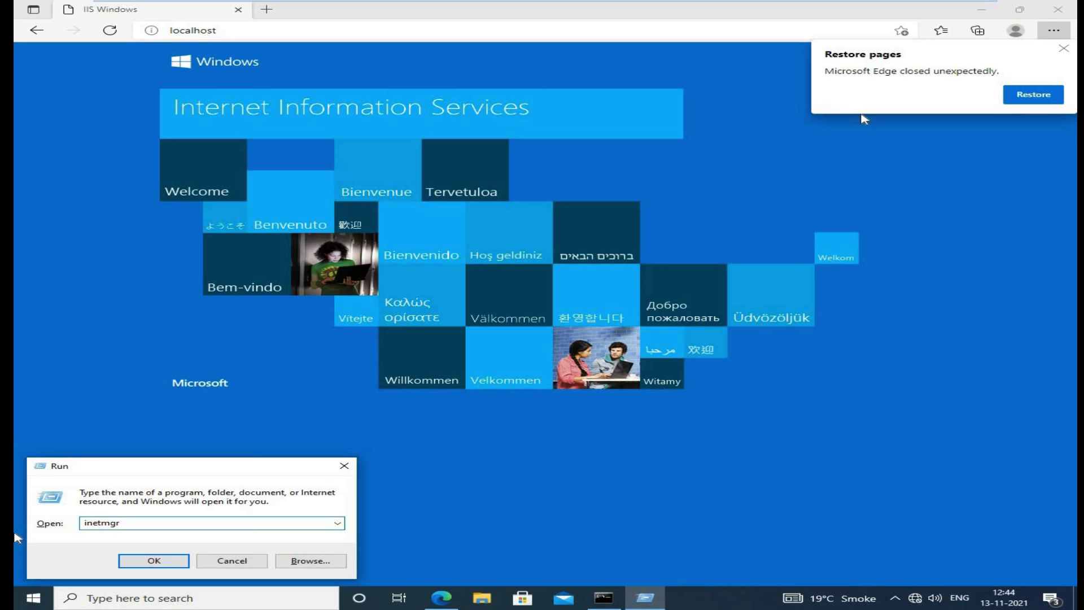
key(Return)
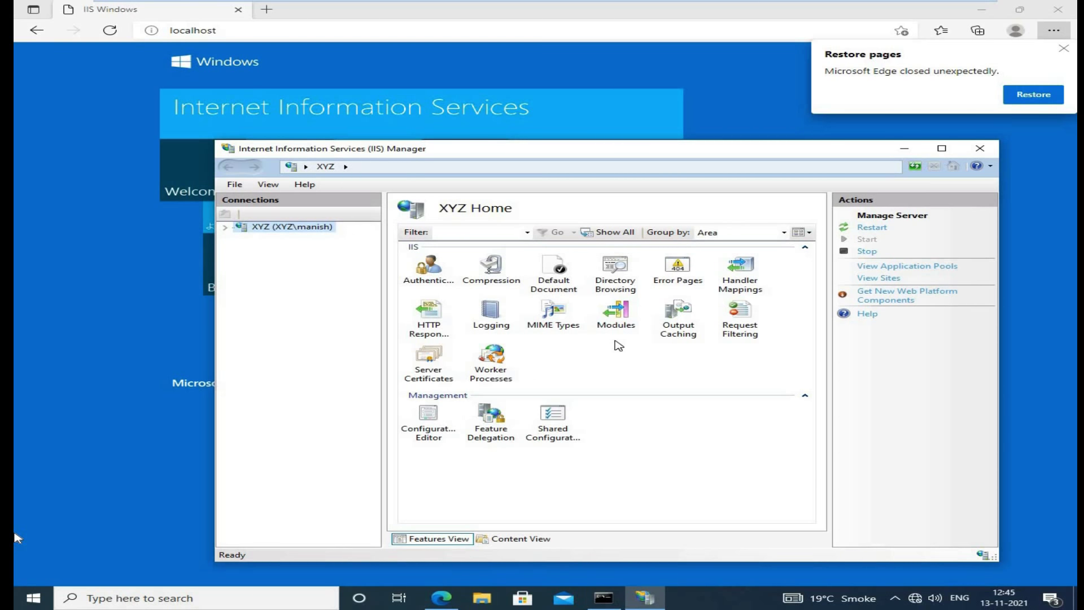
click(603, 598)
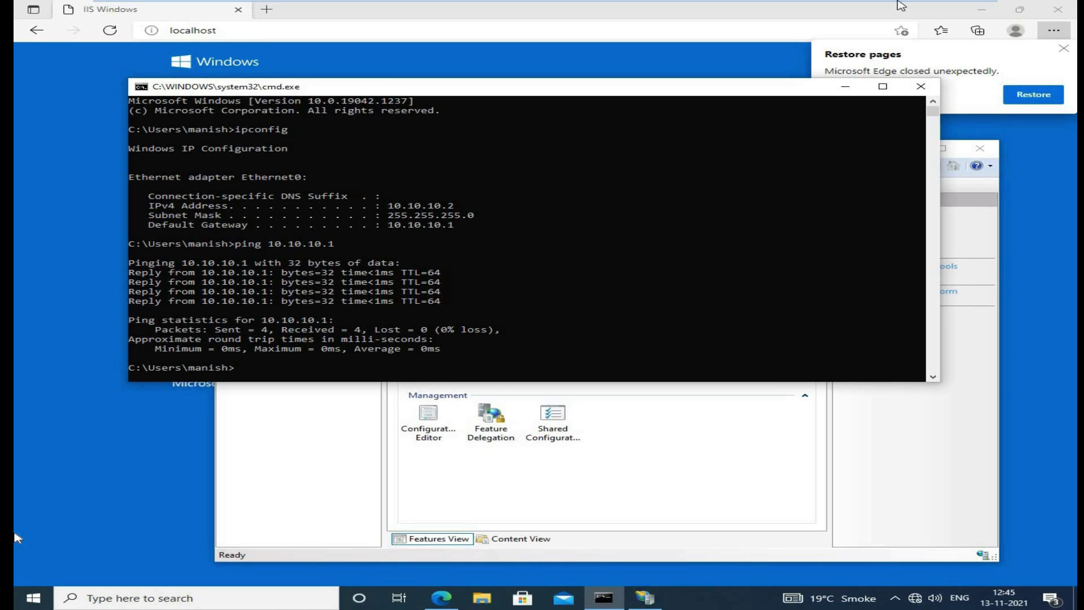
Step: Return to the host machine, run ping 192.168.153.132 -t, and move the ping window clear of the interface list
click(929, 7)
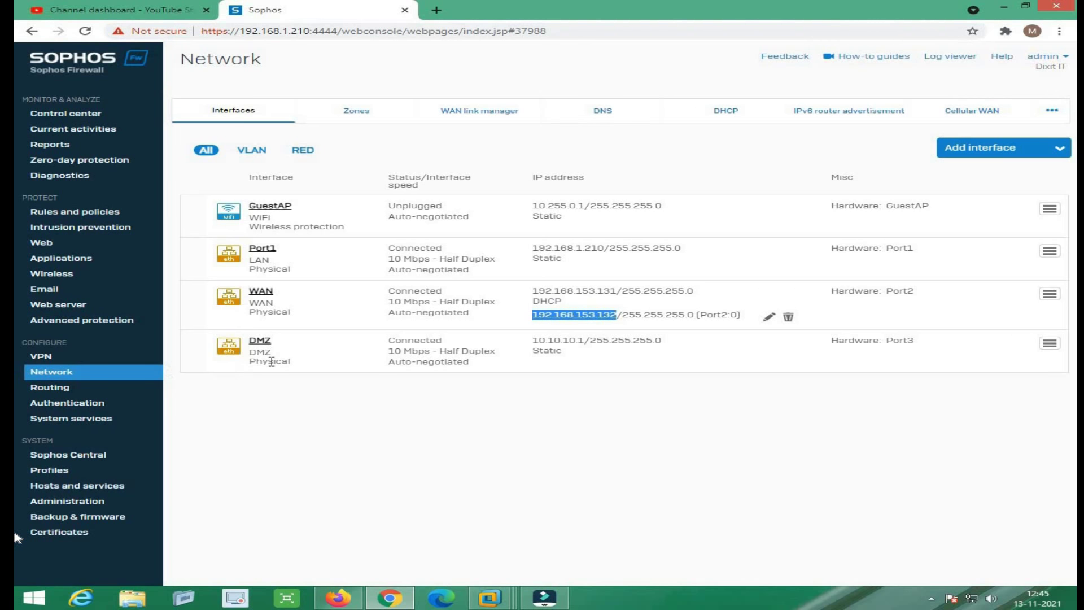
key(super+r)
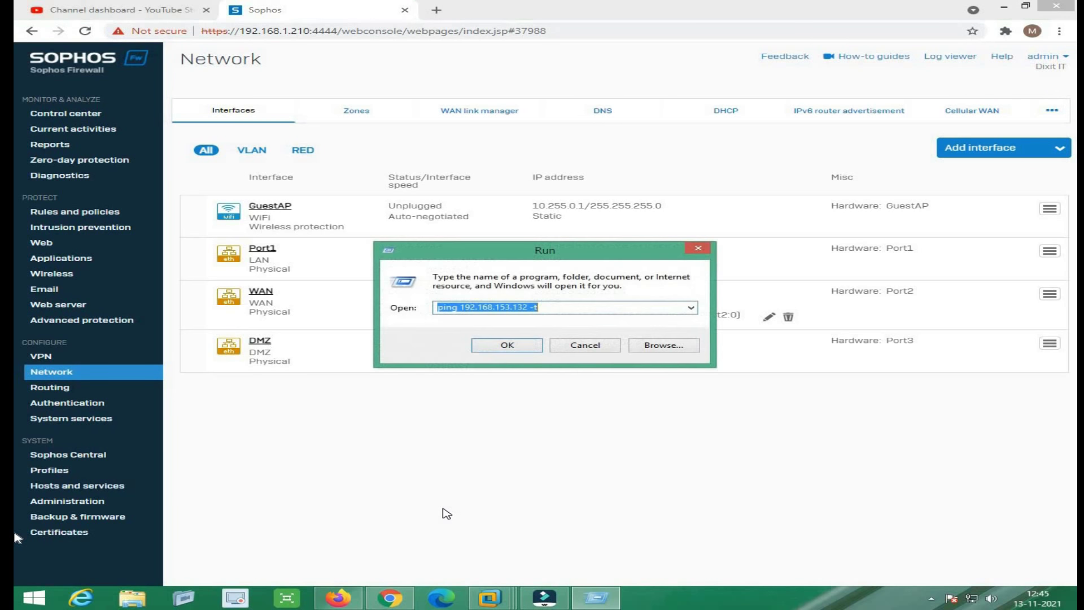
text(ping )
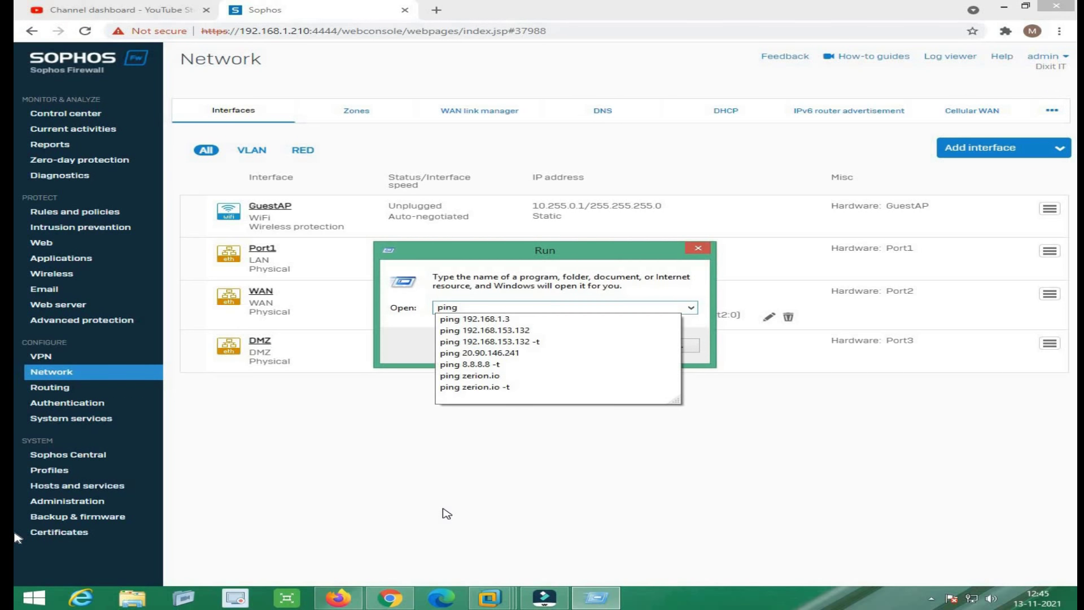
text(192.)
key(Down)
key(Down)
key(Down)
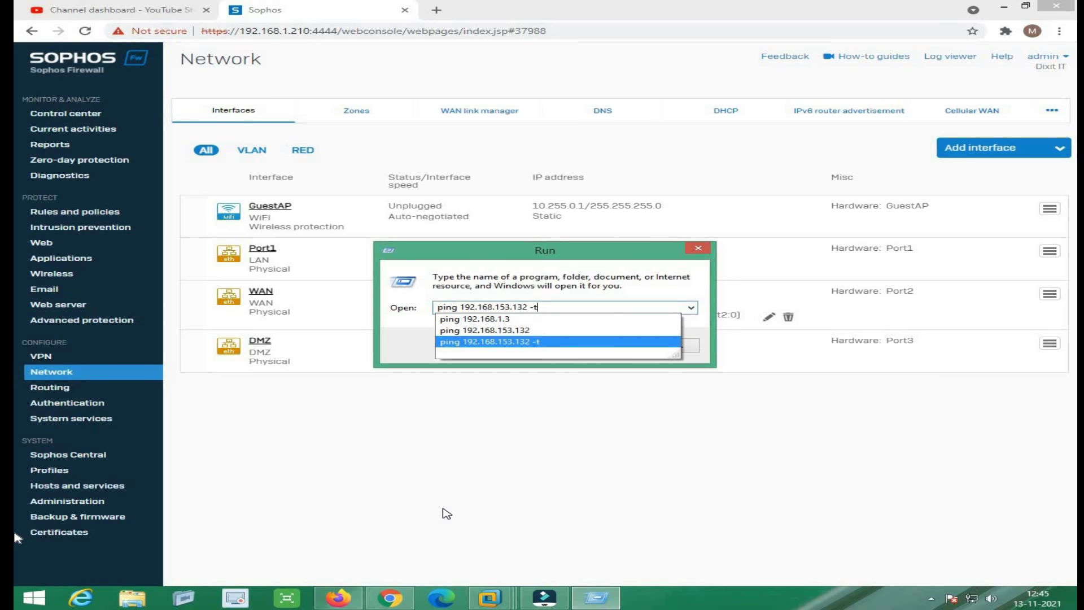
key(Return)
drag(487, 223, 872, 105)
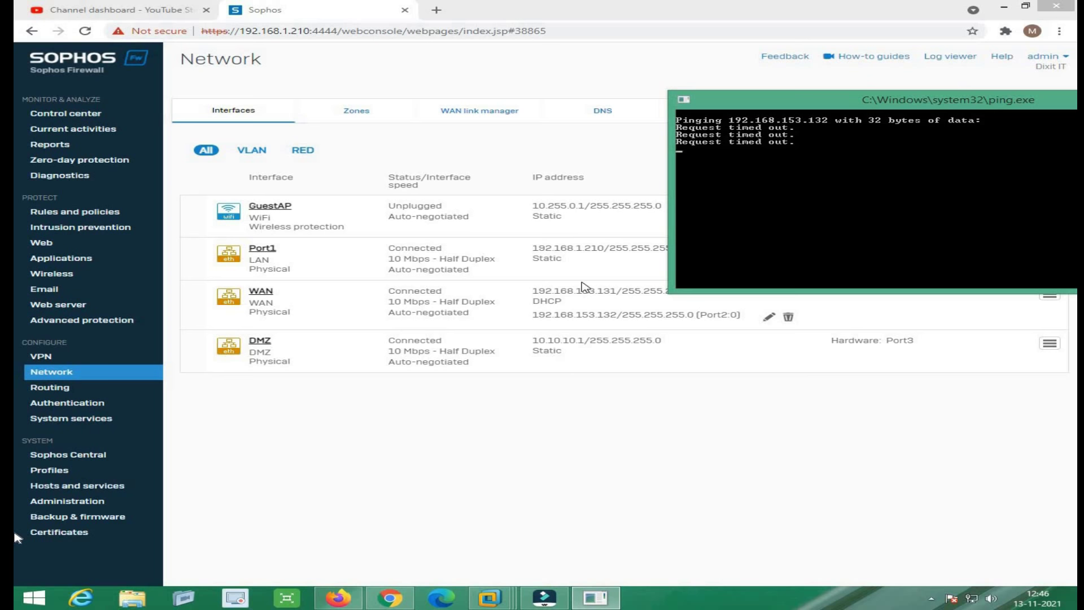
Step: Start the Server access assistant (DNAT) from the firewall rules and specify 10.10.10.2 as the internal server IP address
click(69, 218)
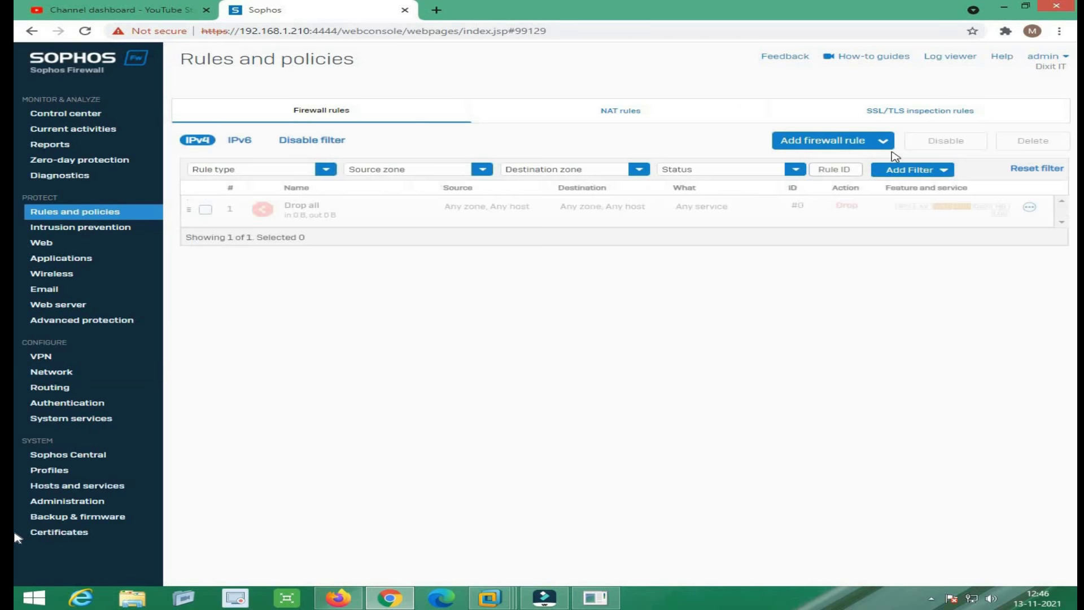
click(840, 143)
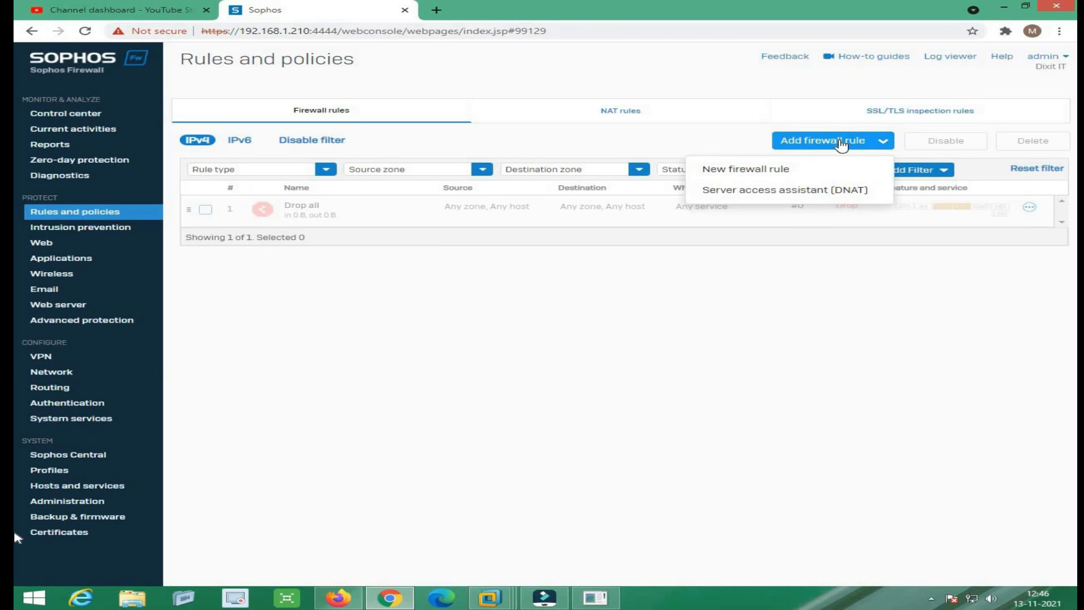
click(824, 192)
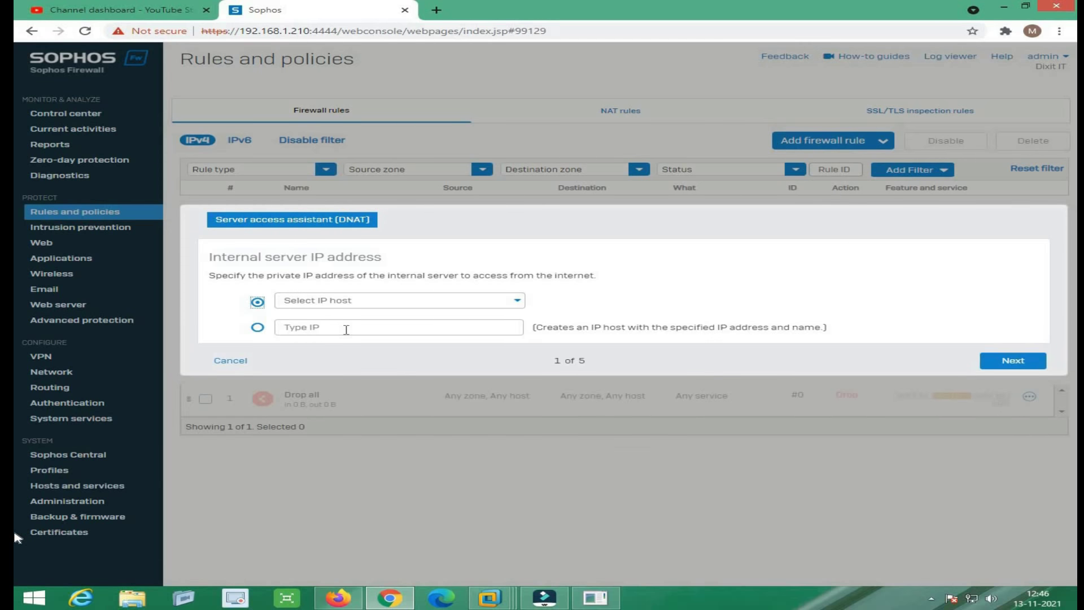
click(346, 328)
text(10.10)
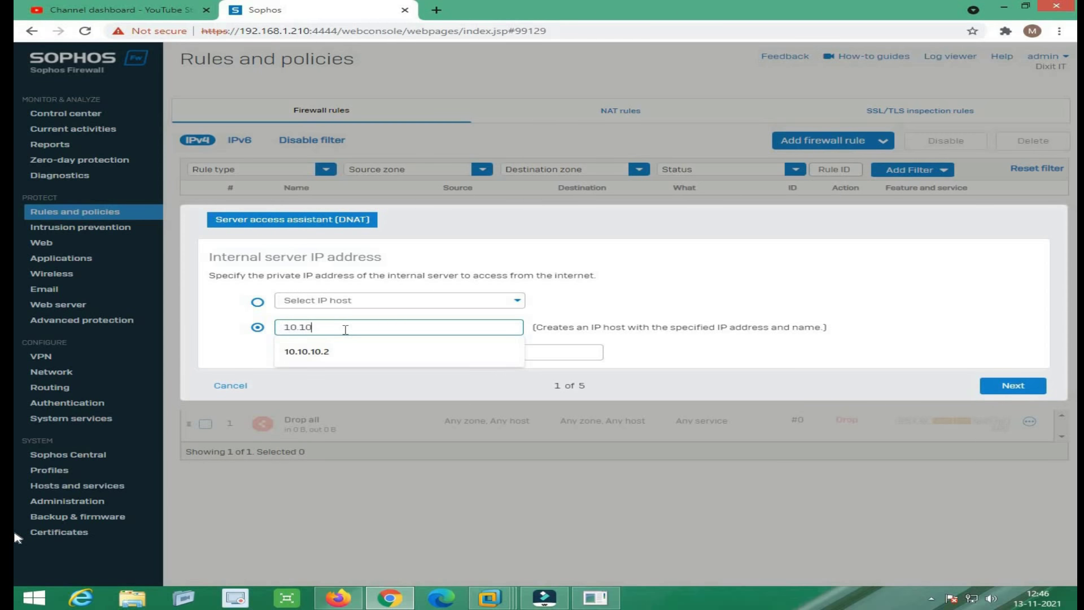
text(.10.2)
key(Tab)
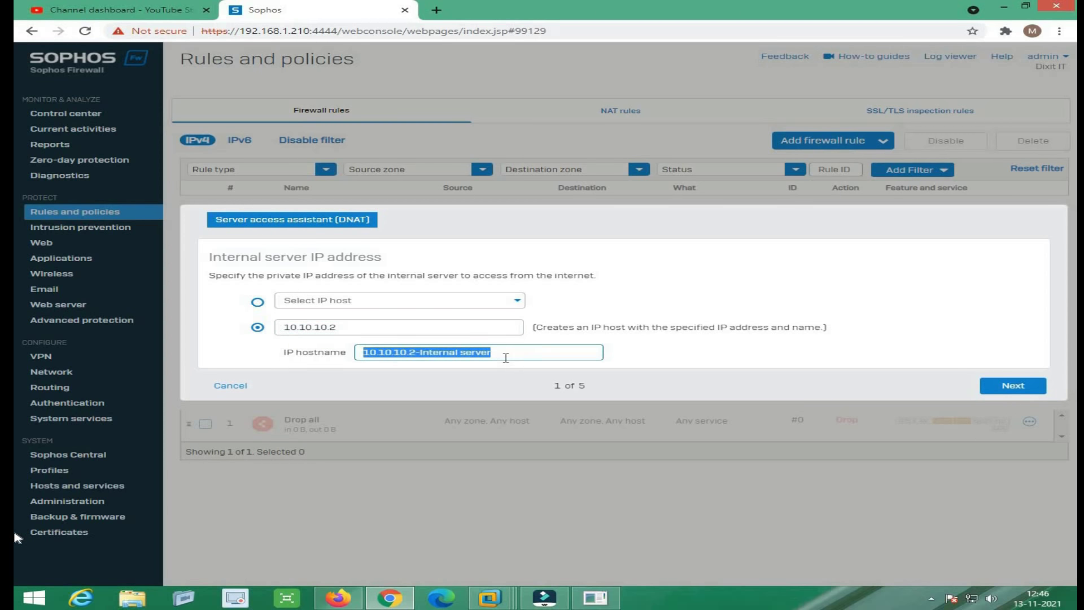
Step: Name the new IP host 10.10.10.2-Web Server
drag(508, 349, 423, 354)
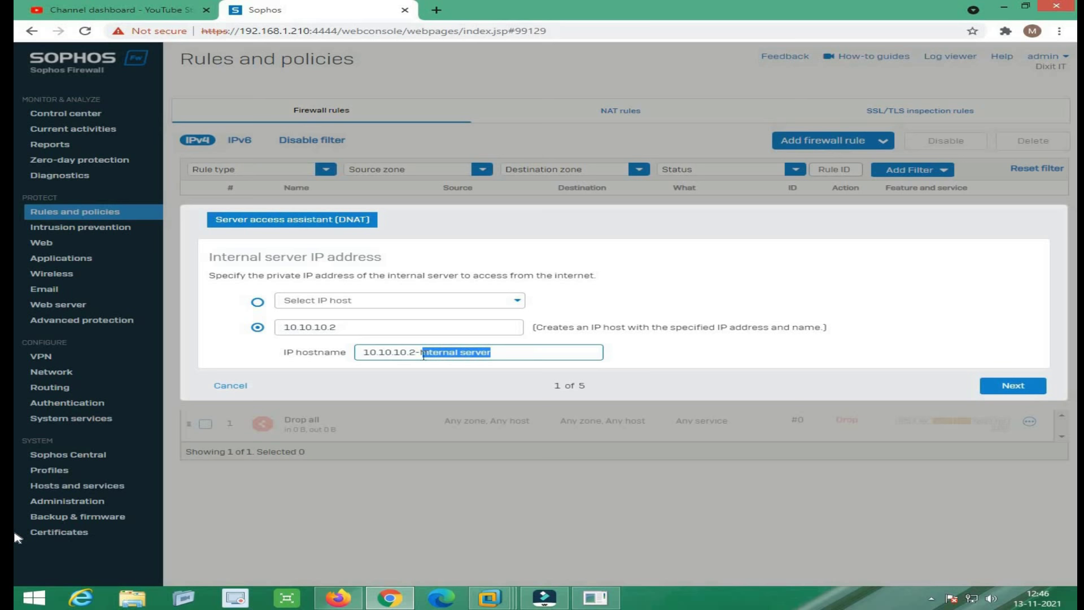
text(Web)
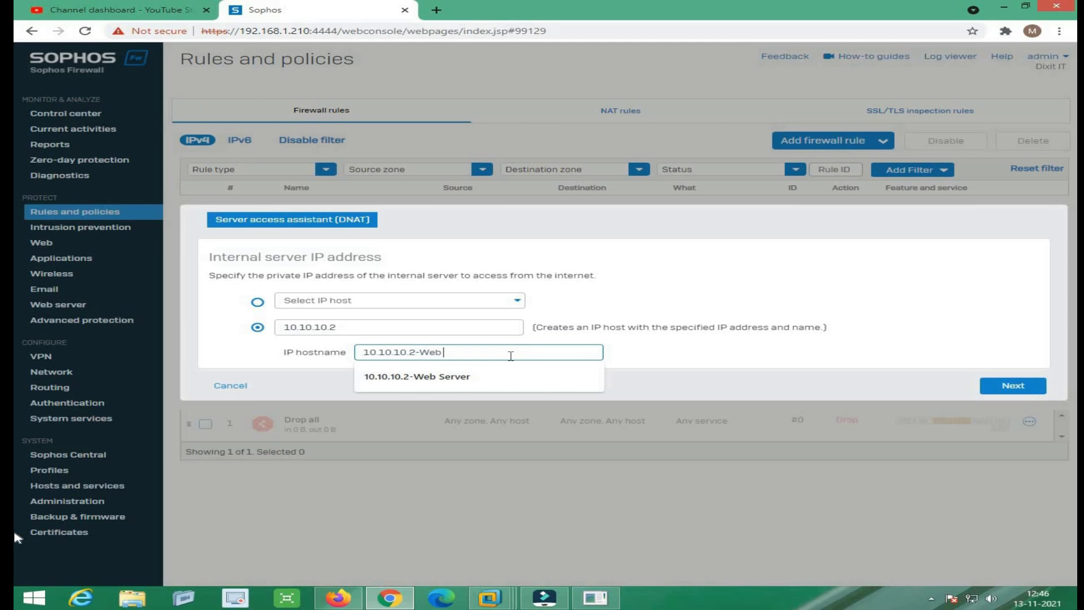
text( Server)
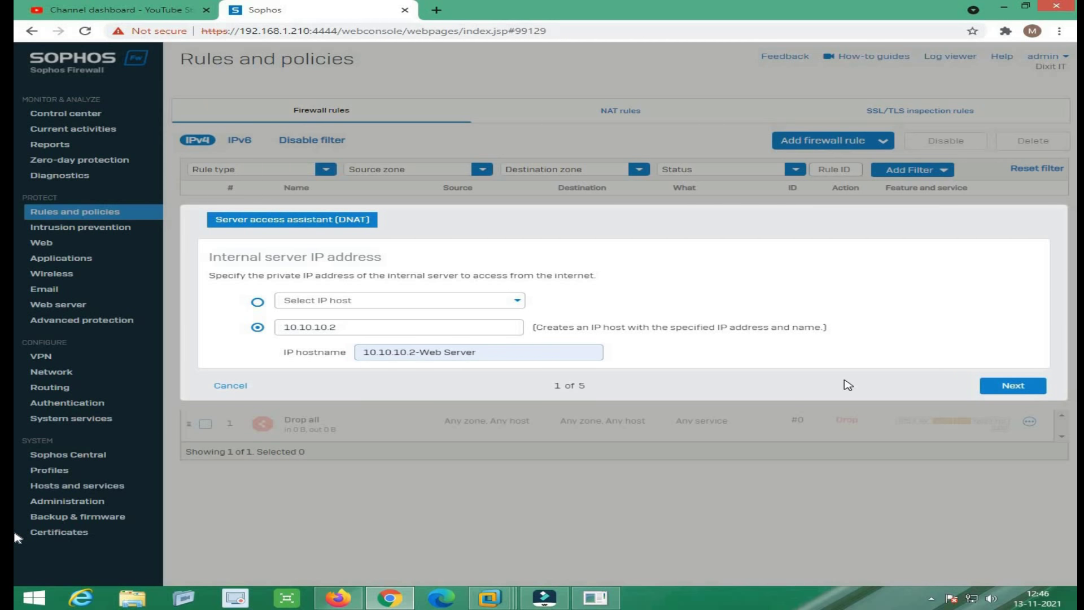
Step: Specify #Port2:0 - 192.168.153.132 as the public IP address for reaching the server and continue to the services
click(1022, 385)
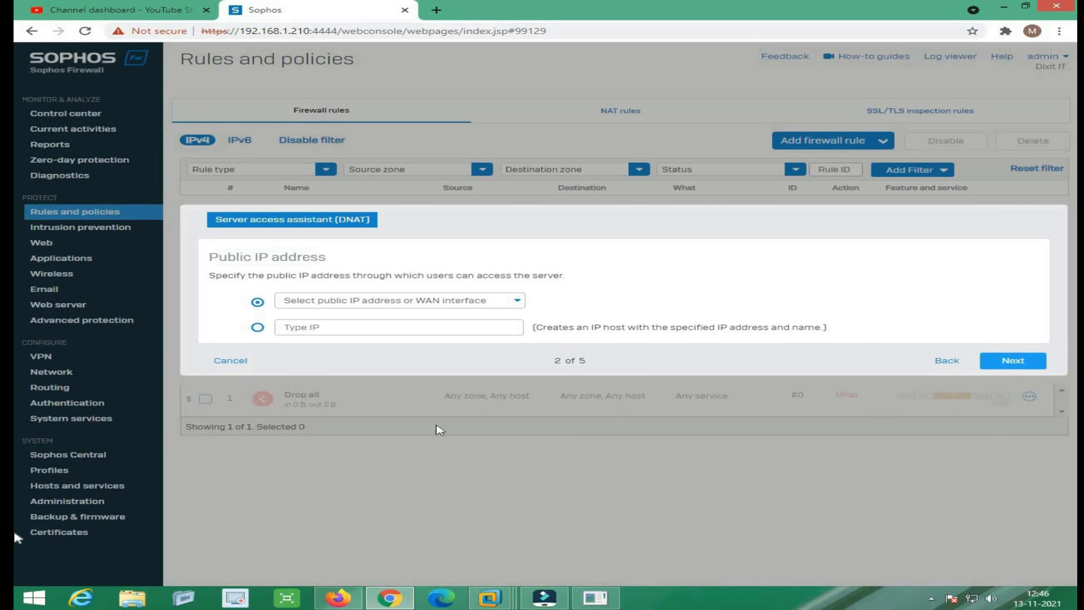
click(491, 303)
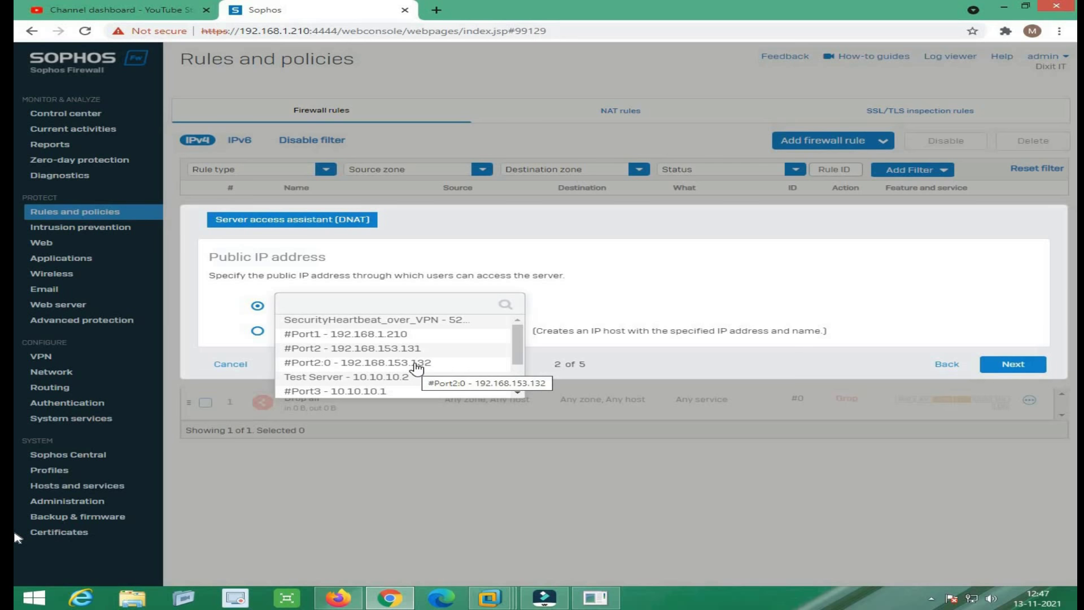
click(415, 363)
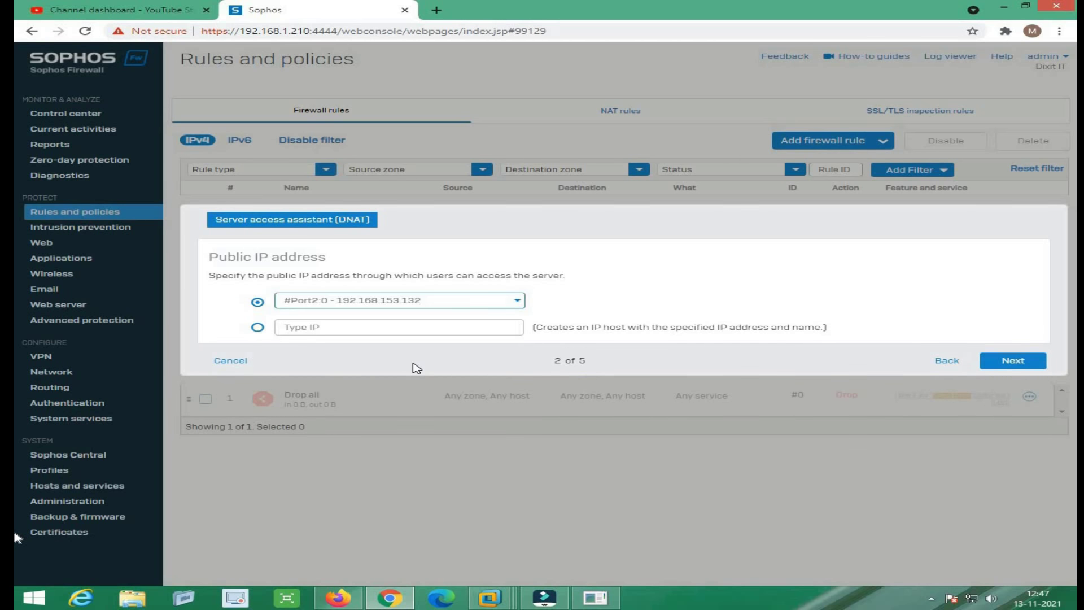
click(1012, 365)
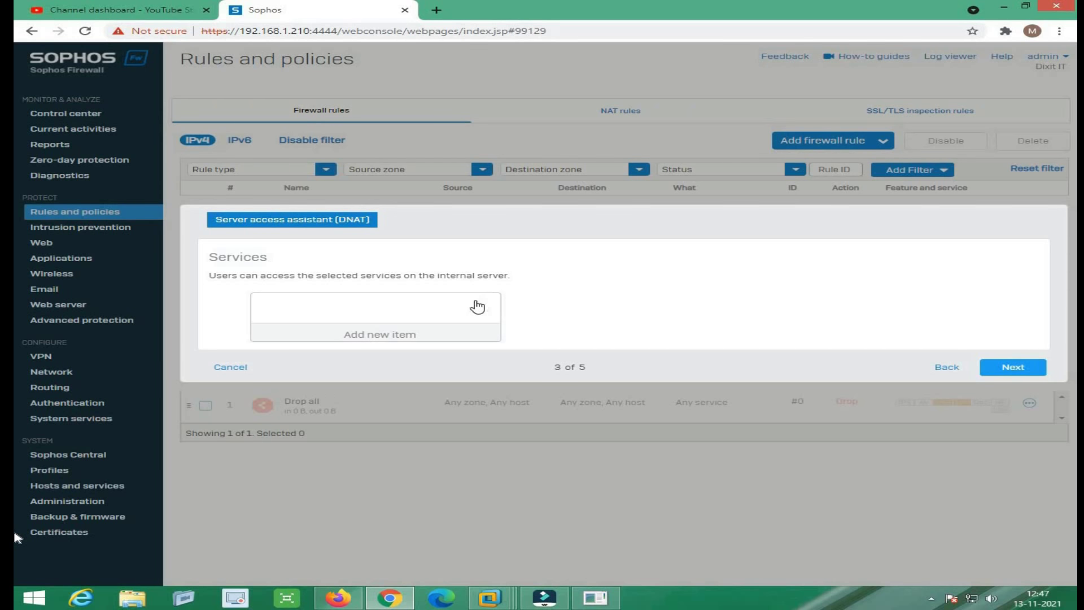
Step: Add ICMP as the service users can access on the internal server and continue to the external sources
click(375, 335)
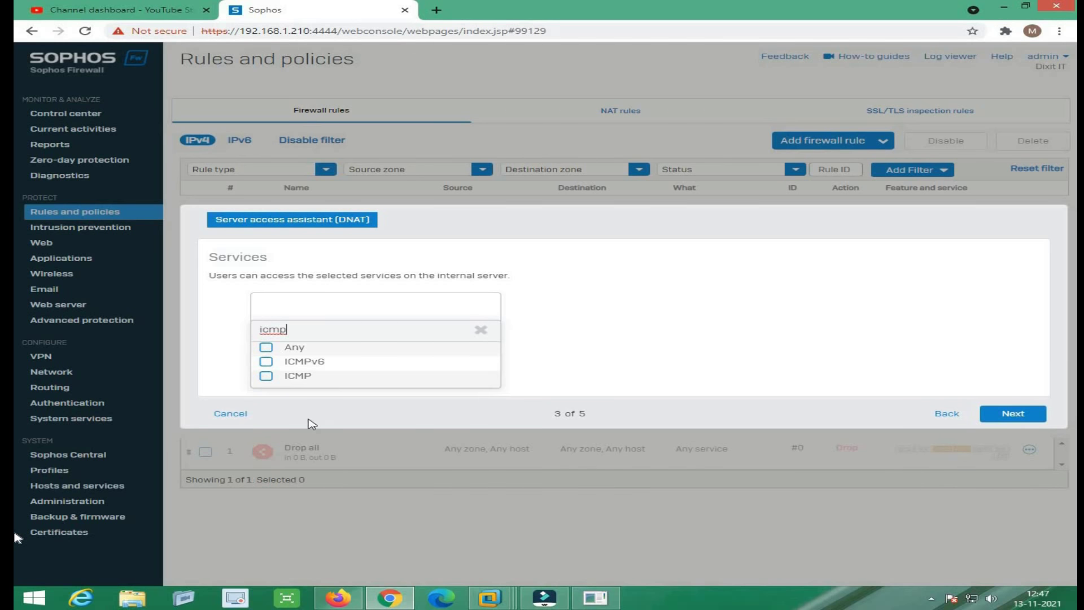
click(296, 381)
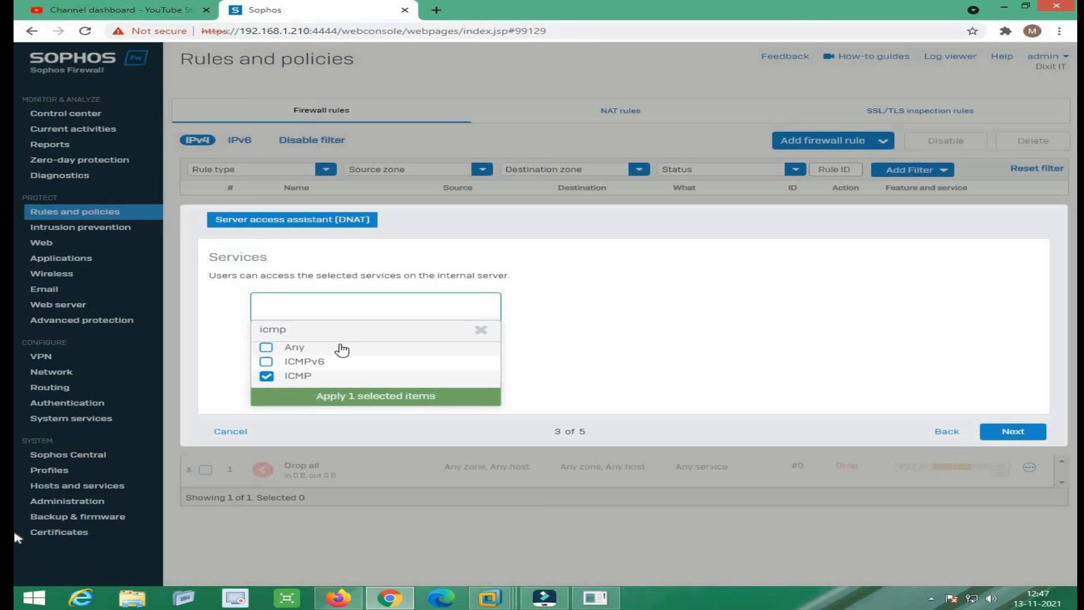
click(368, 397)
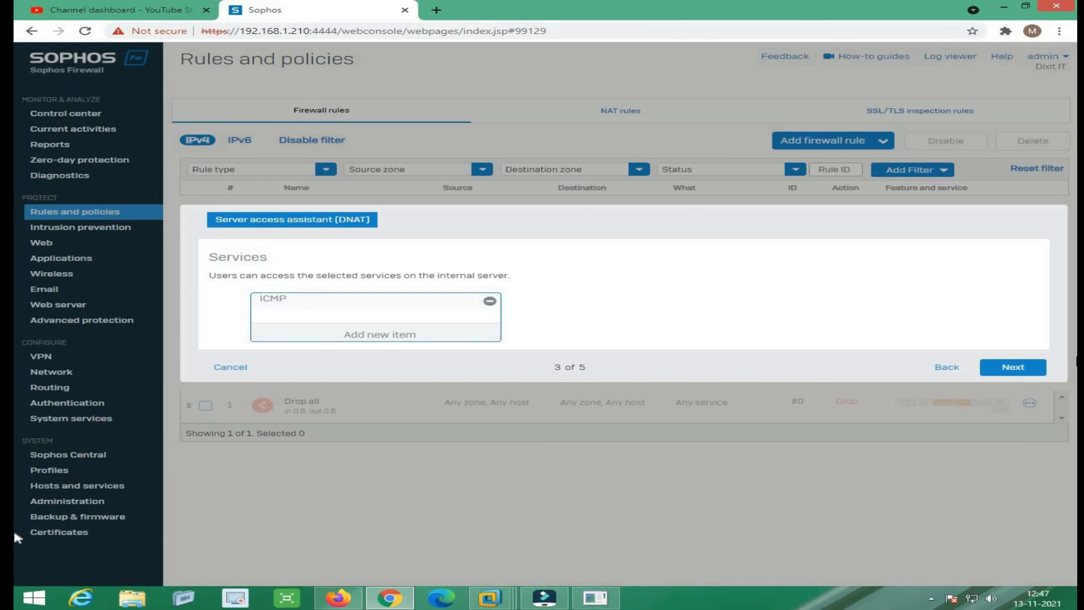
click(1031, 373)
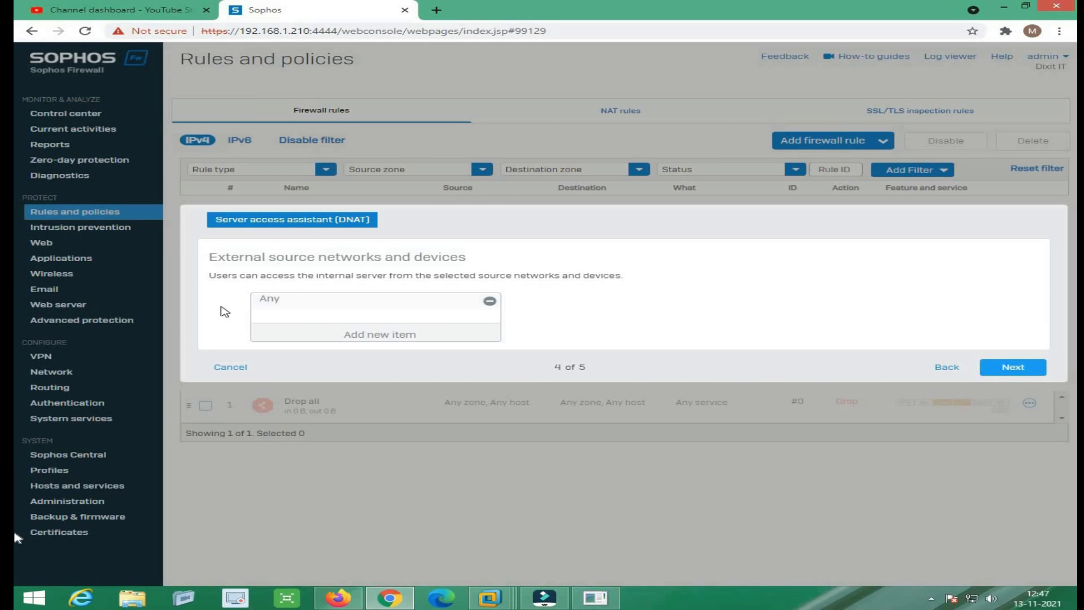
Step: Remove Any from the external source networks and devices, and search the available sources for india
click(490, 301)
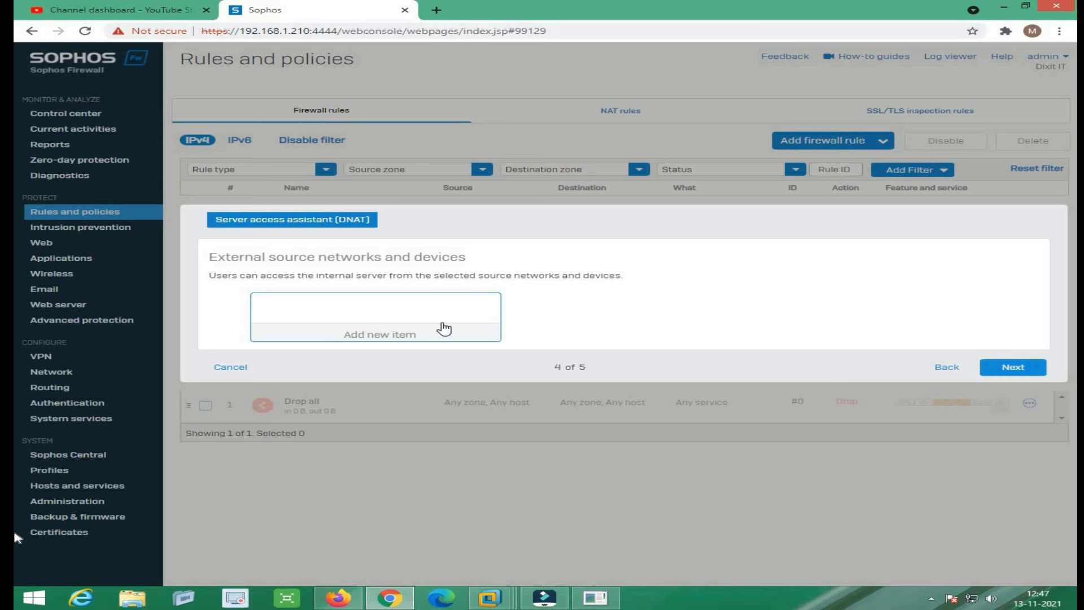
click(382, 334)
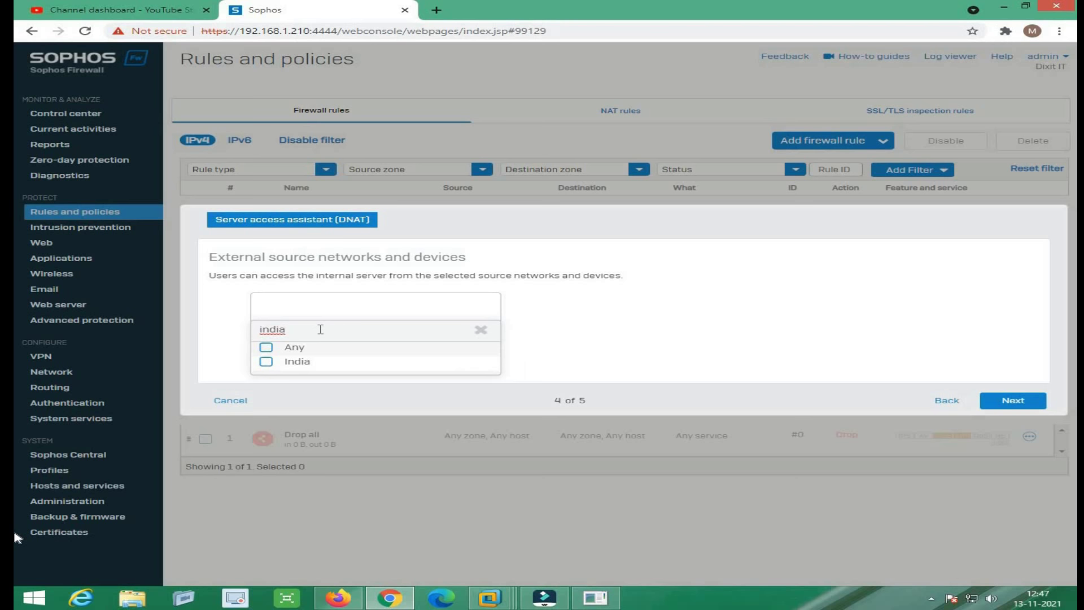
drag(317, 330, 213, 333)
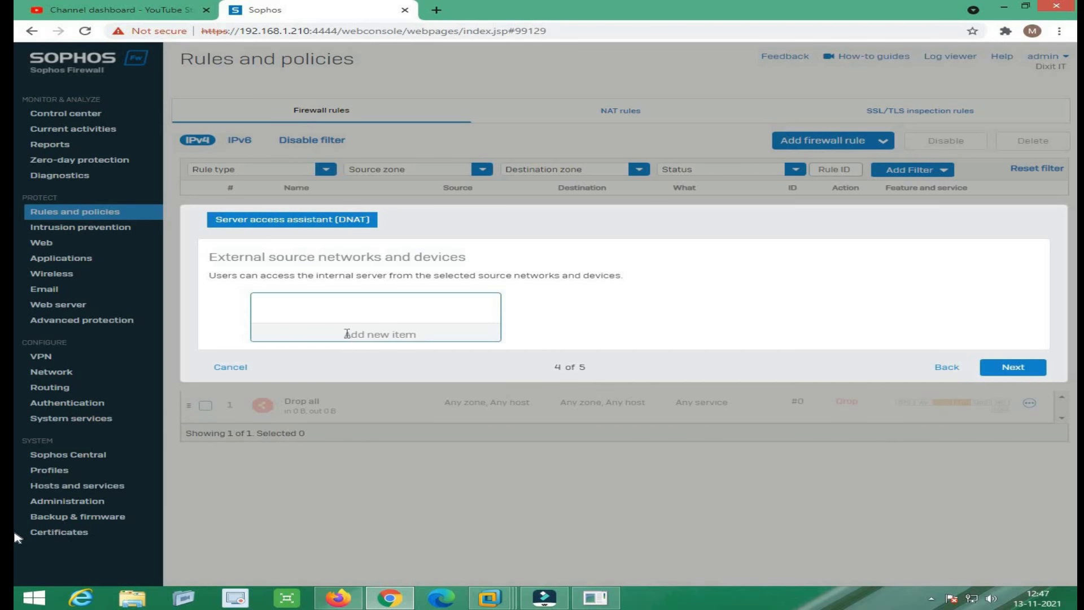
Step: Apply Any as the external source networks and devices and continue to the review of the selections
click(345, 338)
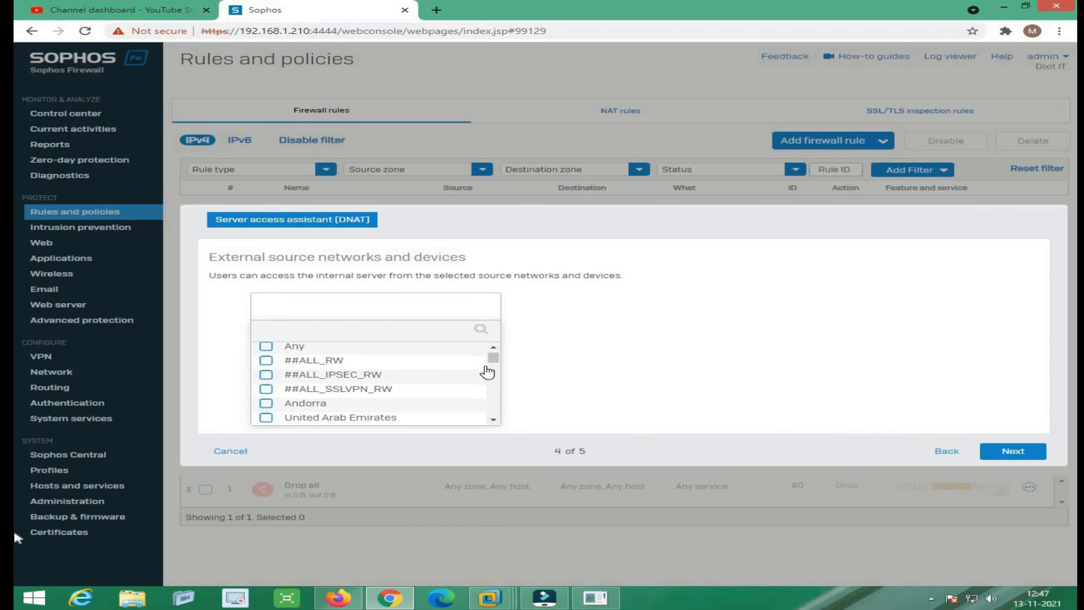
scroll(493, 368, down, 3)
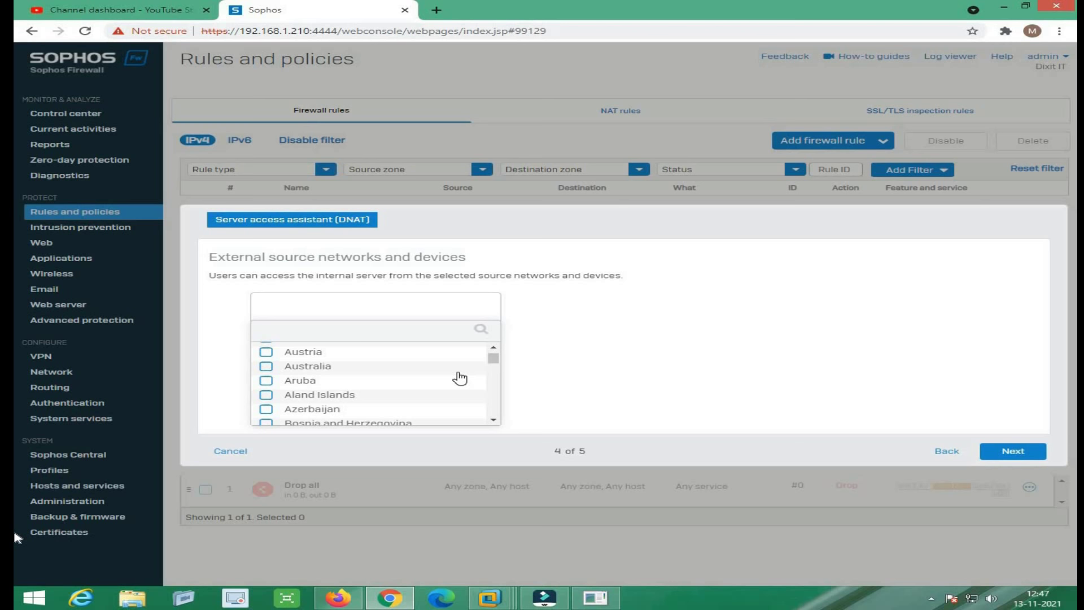
scroll(458, 378, down, 1)
scroll(458, 377, up, 5)
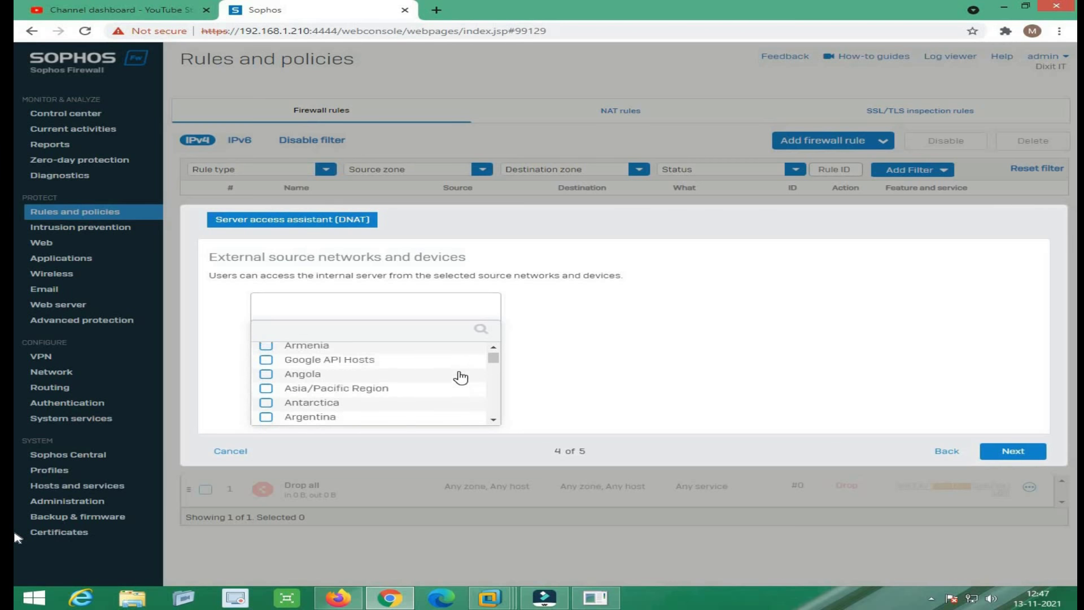
click(264, 350)
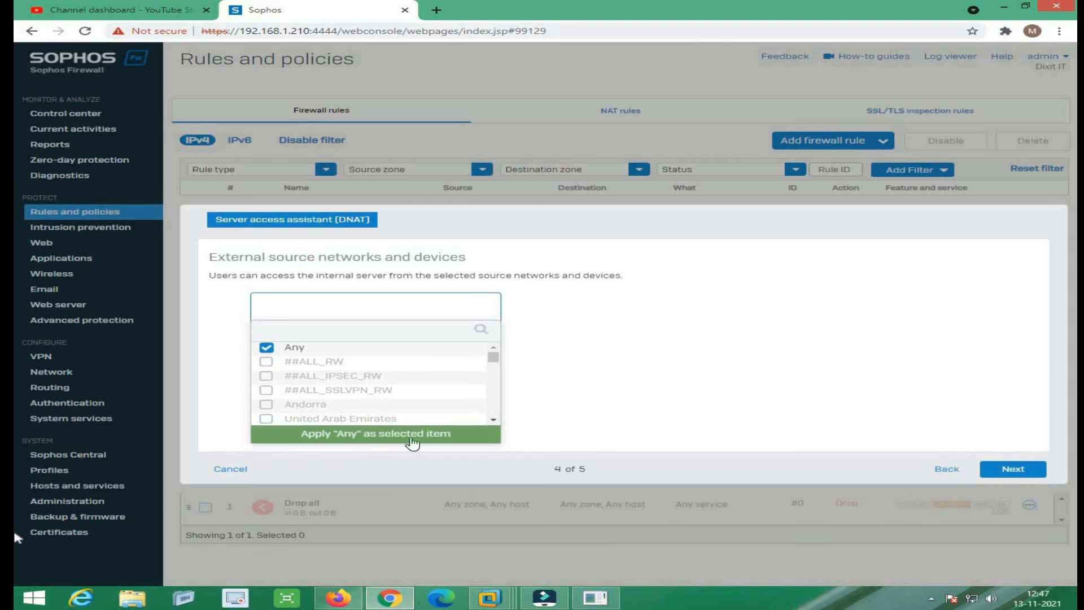
click(411, 441)
click(1008, 370)
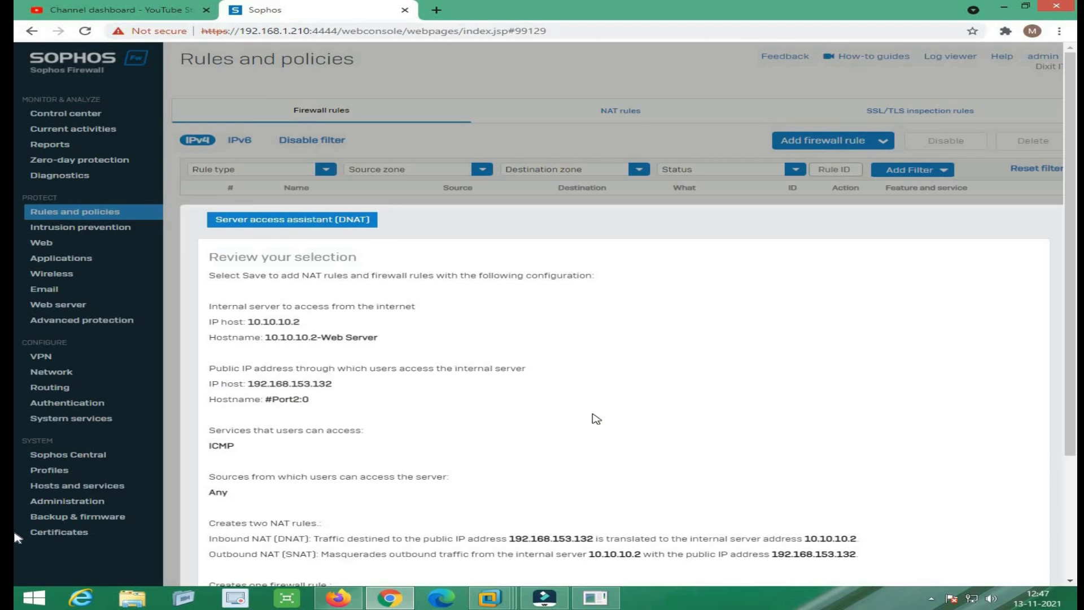
Step: Save and finish the reviewed DNAT configuration, and switch to the running ping window to check connectivity
scroll(573, 358, down, 2)
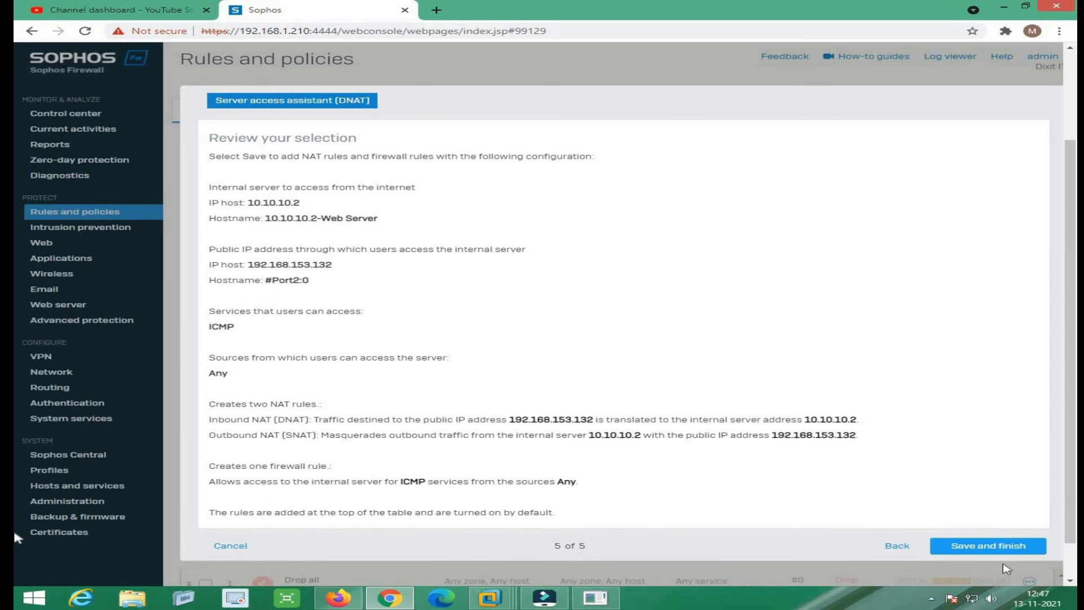
click(1009, 547)
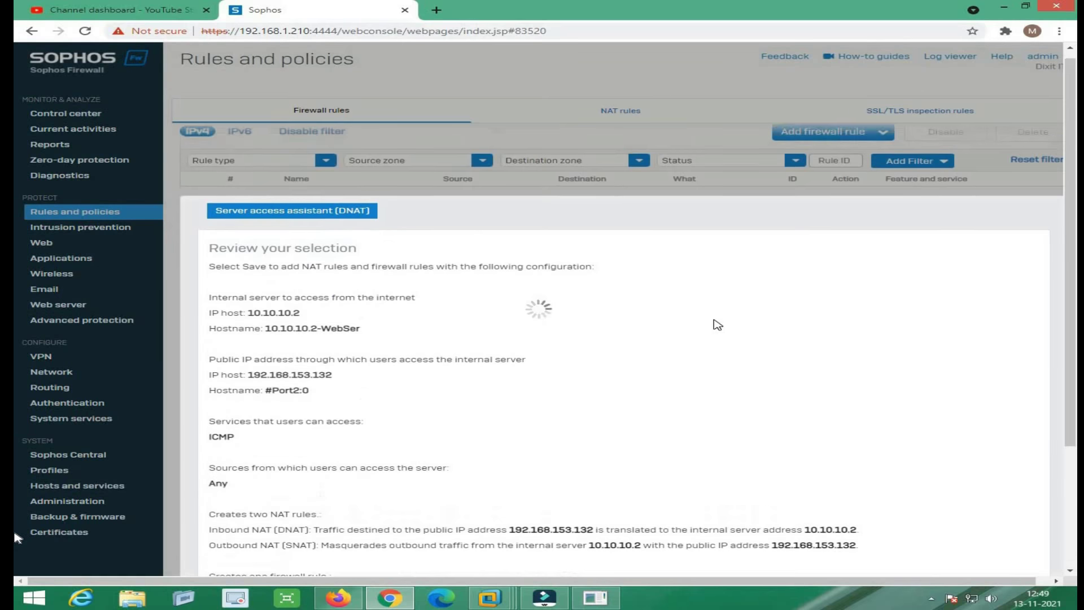
key(alt+Tab)
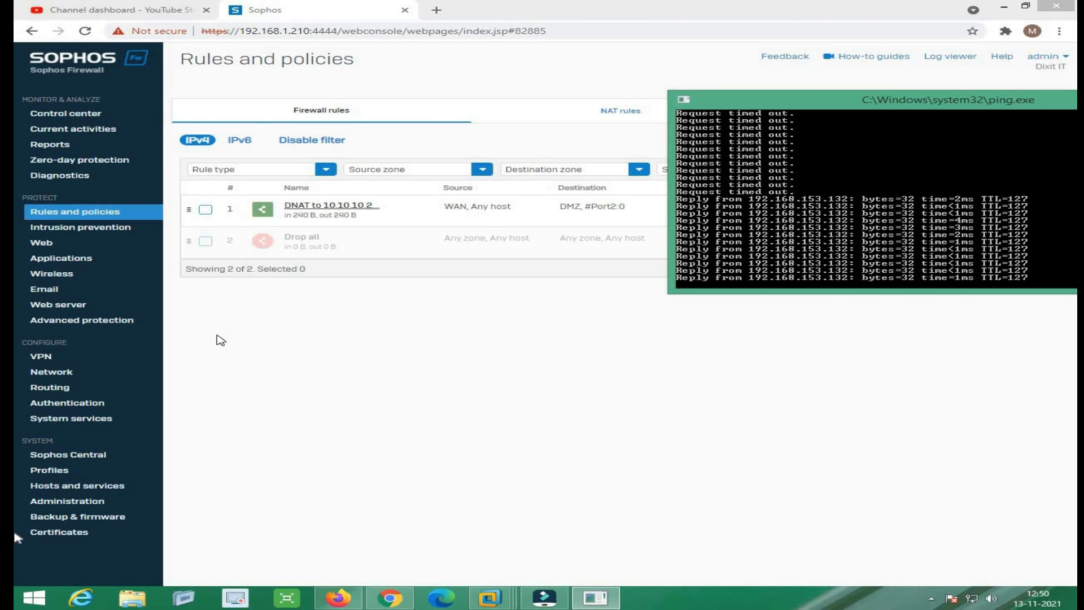
Step: Start adding a web server named WebServer with WebServer1 as its host
click(57, 307)
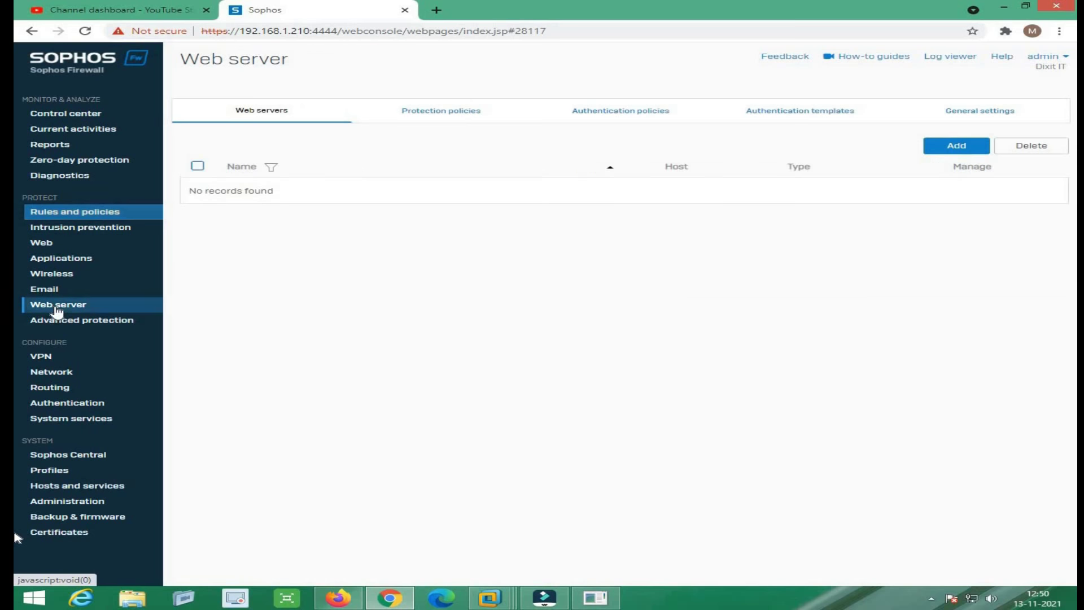
click(957, 145)
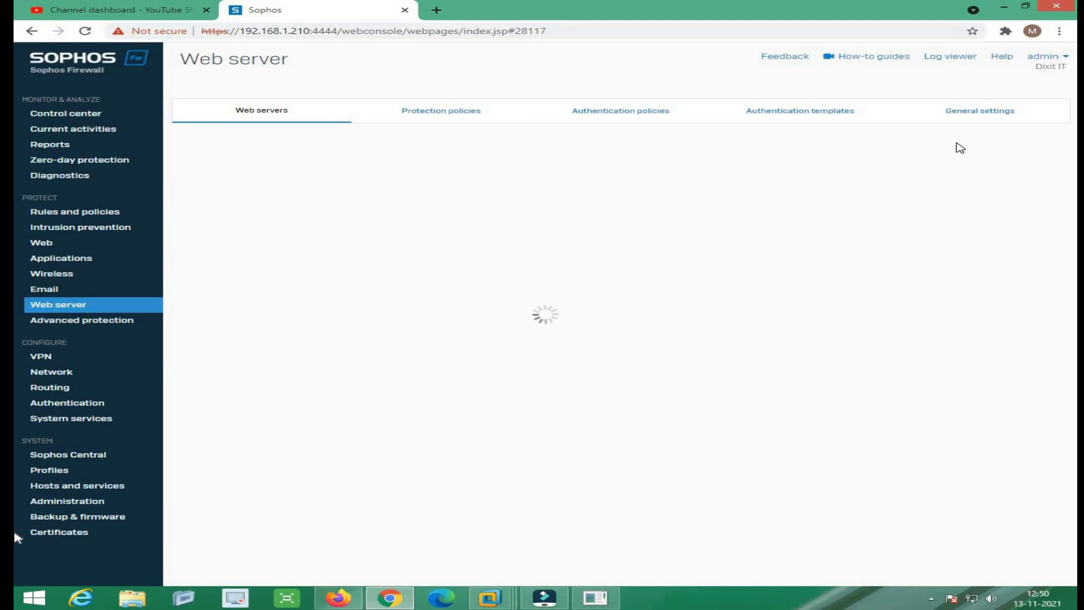
text(WebServer)
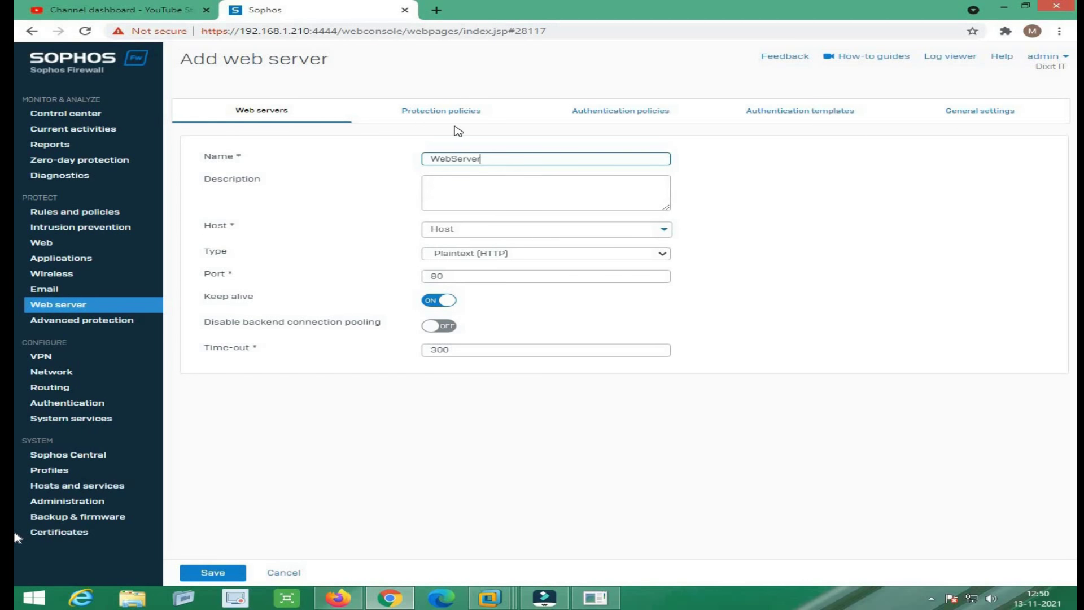
click(492, 230)
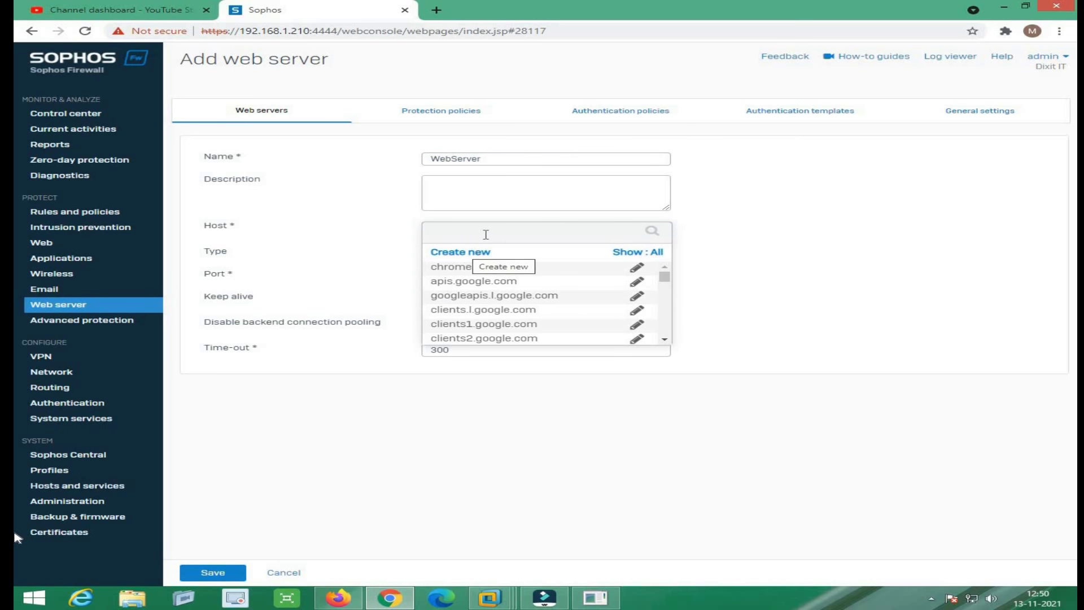
click(491, 232)
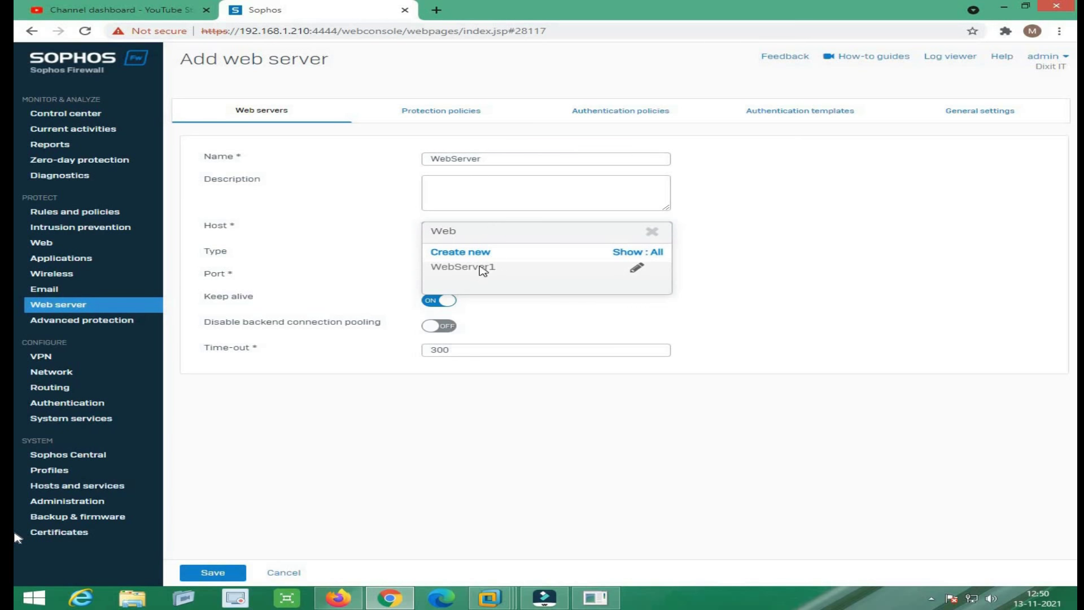
click(482, 269)
Step: Open the WebServer1 IP host's details to check its address, and close them without making changes
click(511, 230)
scroll(542, 294, down, 5)
scroll(593, 310, down, 15)
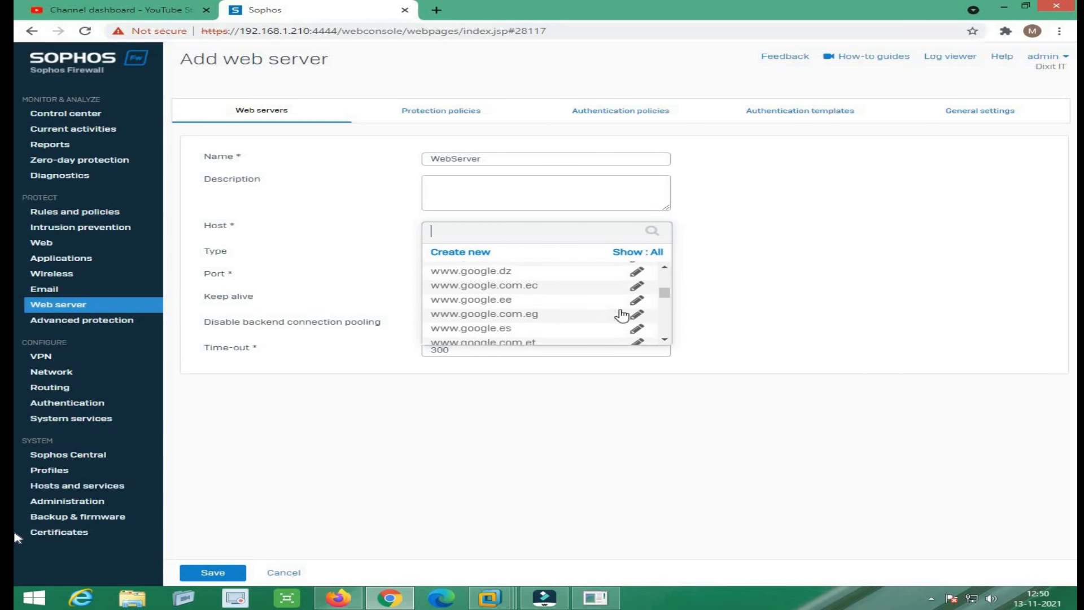
click(636, 335)
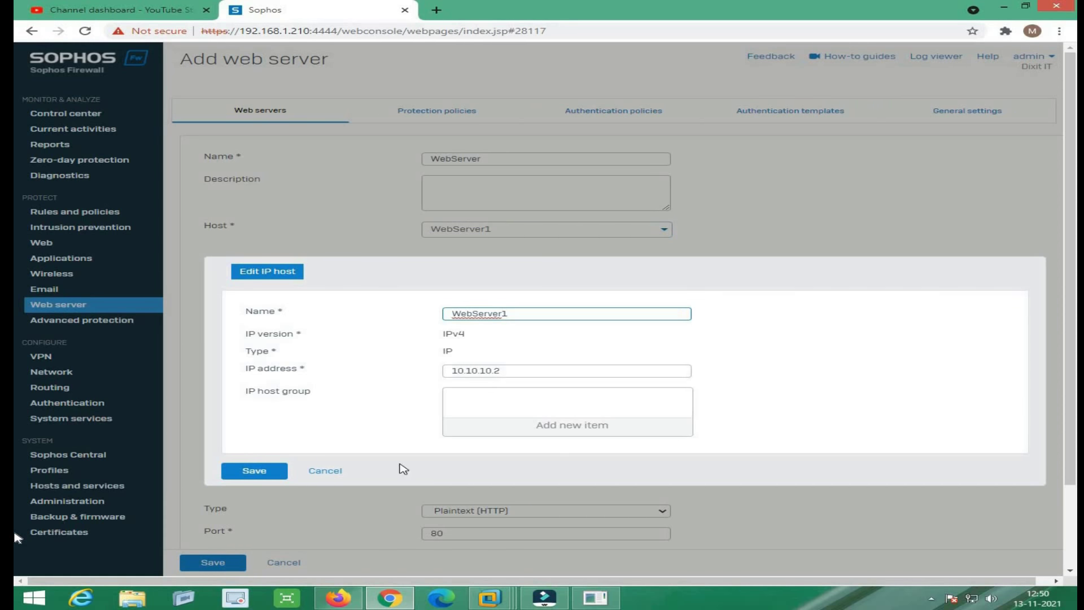
click(329, 471)
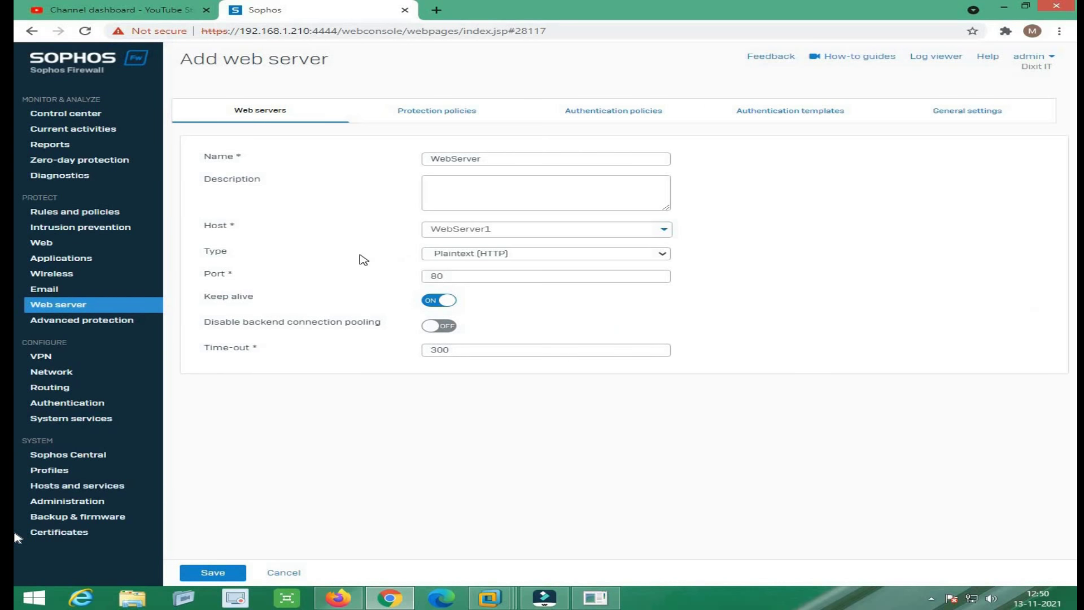
Step: Try Encrypted (HTTPS) as the web server's type and return it to Plaintext (HTTP)
click(583, 256)
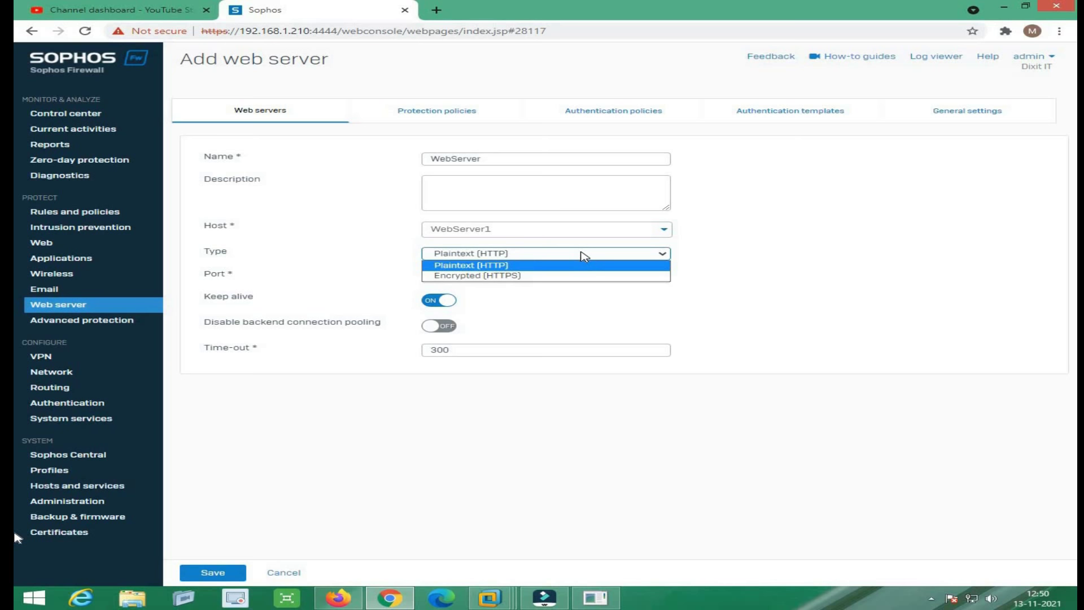
click(531, 268)
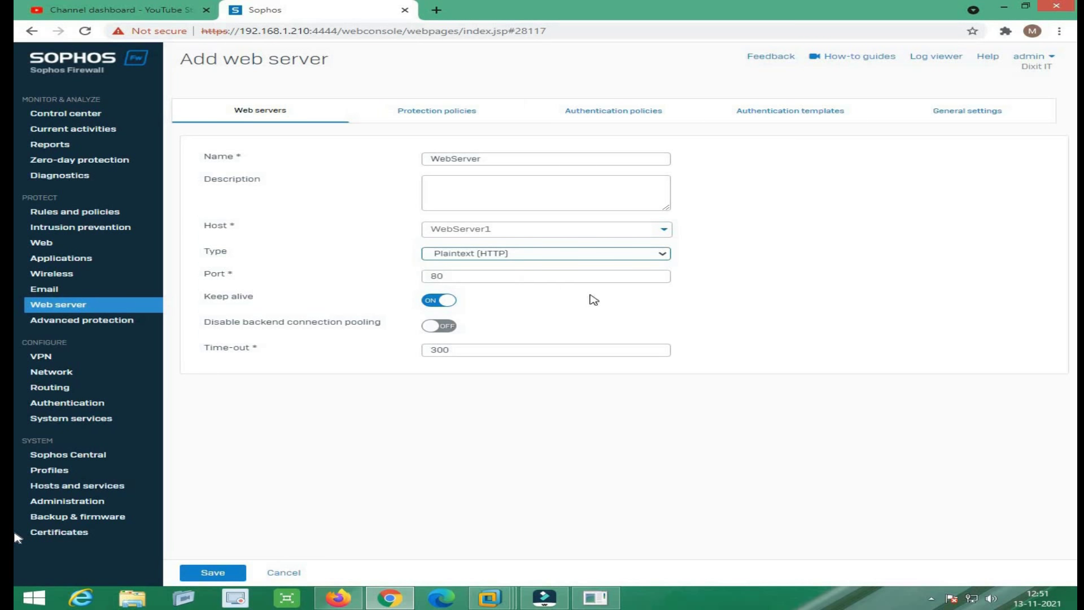
click(502, 257)
click(504, 278)
click(501, 258)
click(491, 264)
Step: Set the web server's time-out to 450 and save the web server
double_click(502, 353)
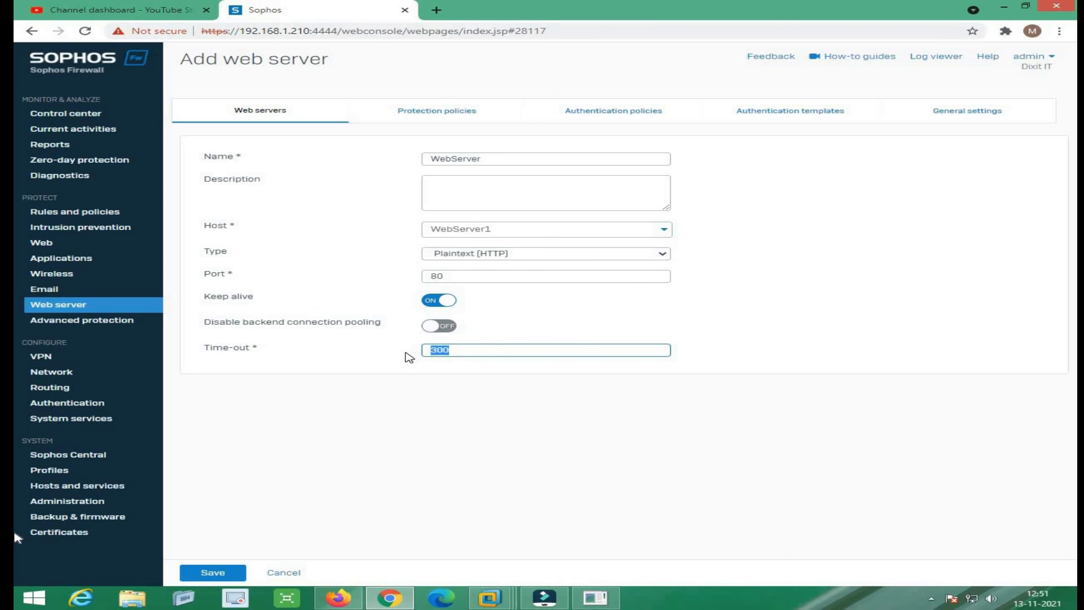
text(450)
click(213, 572)
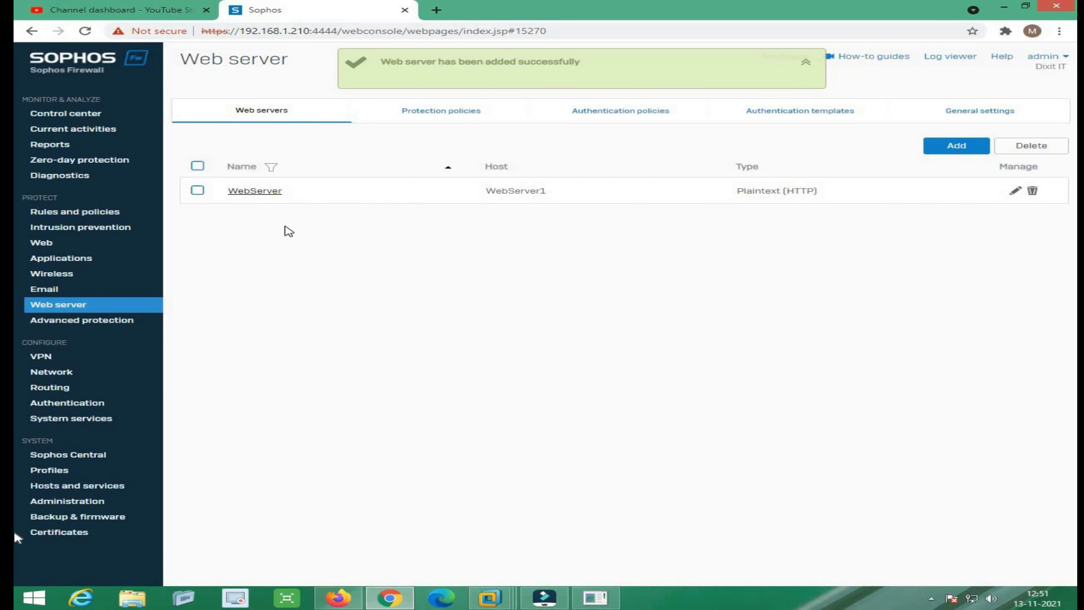
Step: Open the form for adding a certificate and examine the file formats available for an uploaded certificate
click(54, 537)
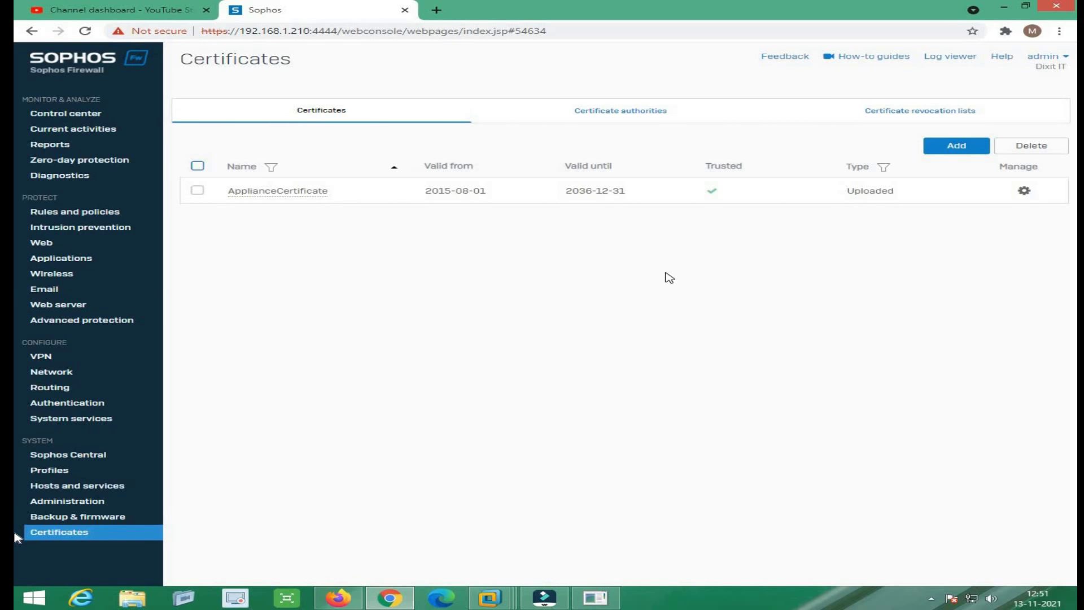
click(958, 146)
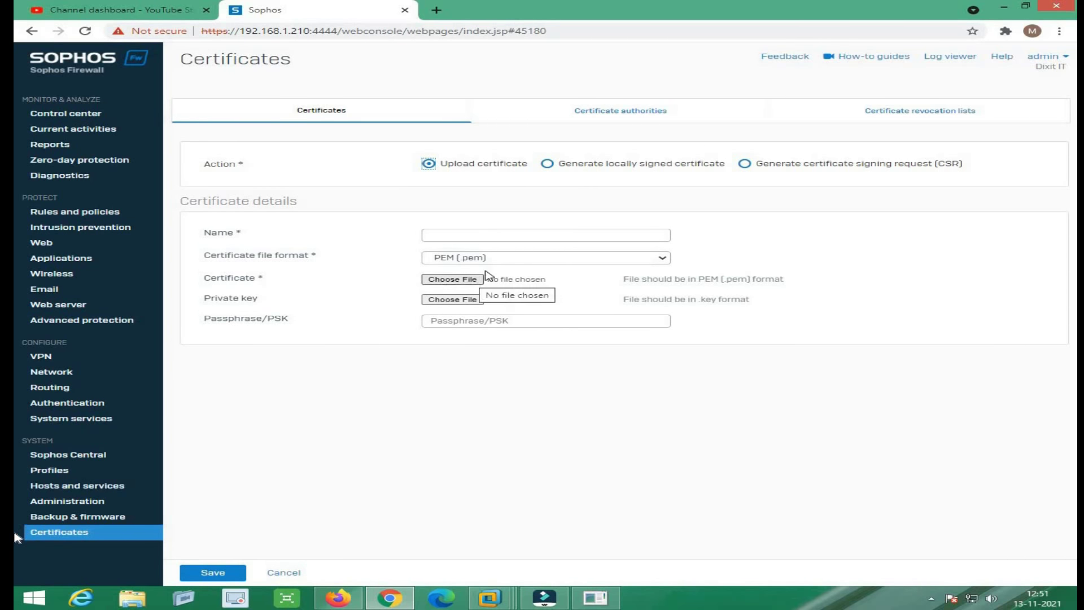
click(518, 260)
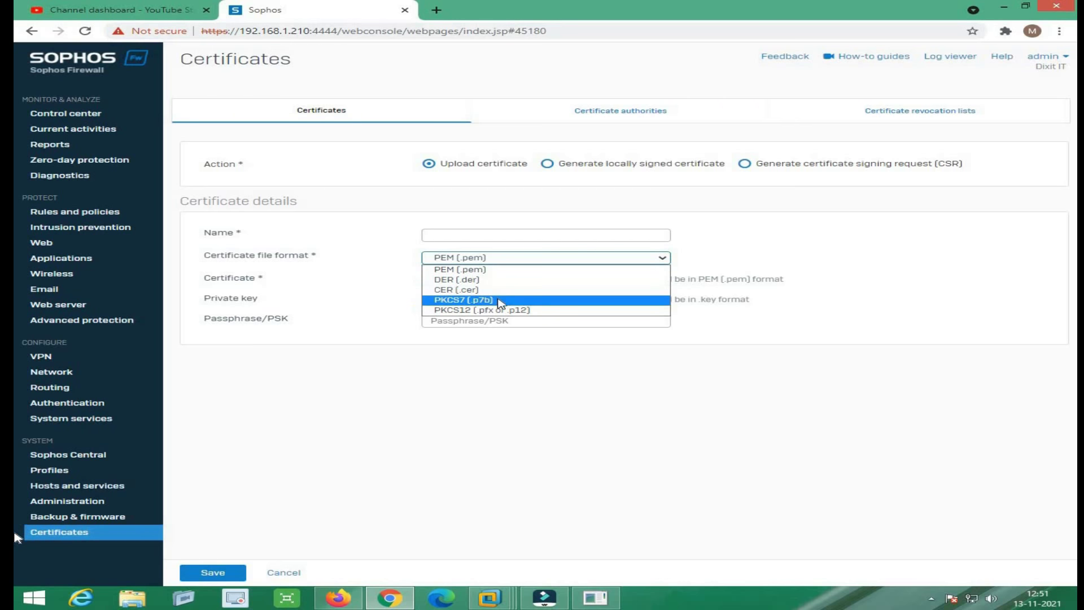
click(526, 404)
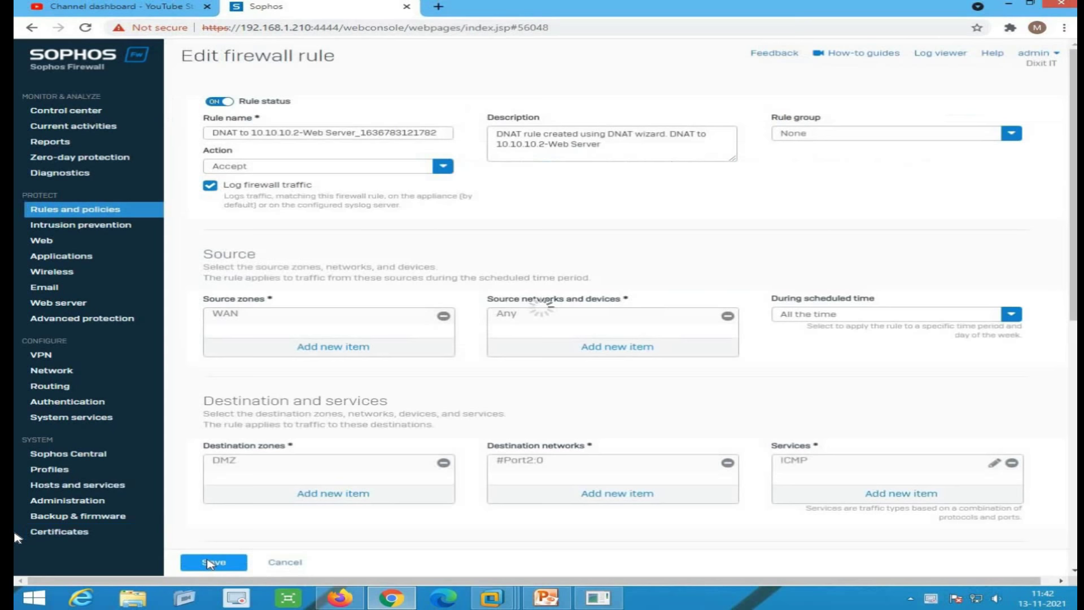
Step: Save the edited DNAT firewall rule for 10.10.10.2-Web Server
click(212, 562)
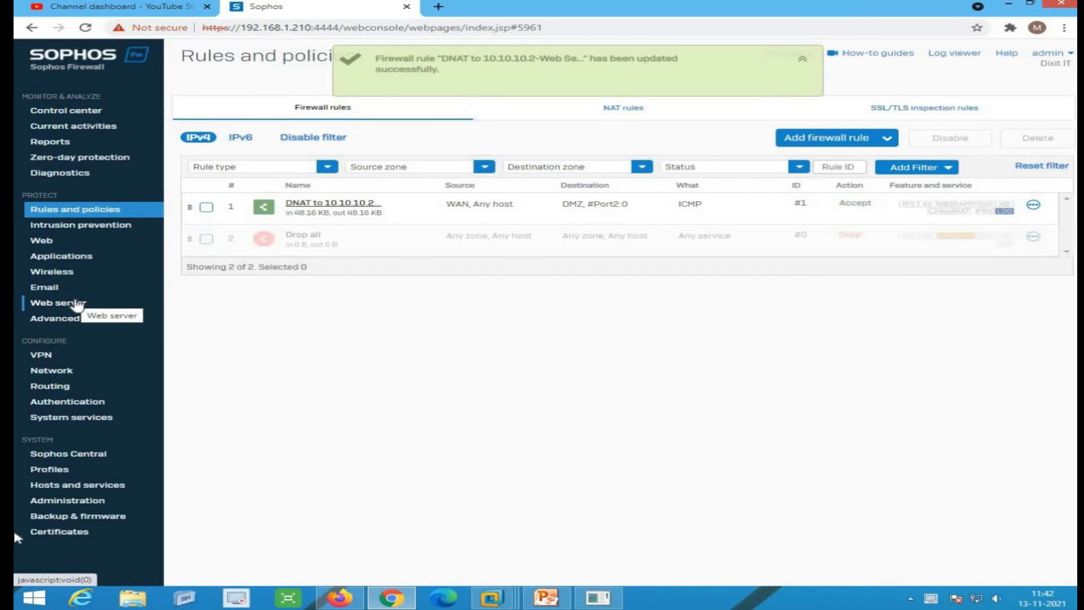
Step: Start a new firewall rule named "WAF rule for WebServer" with the action Protect with web server protection
click(855, 143)
click(751, 165)
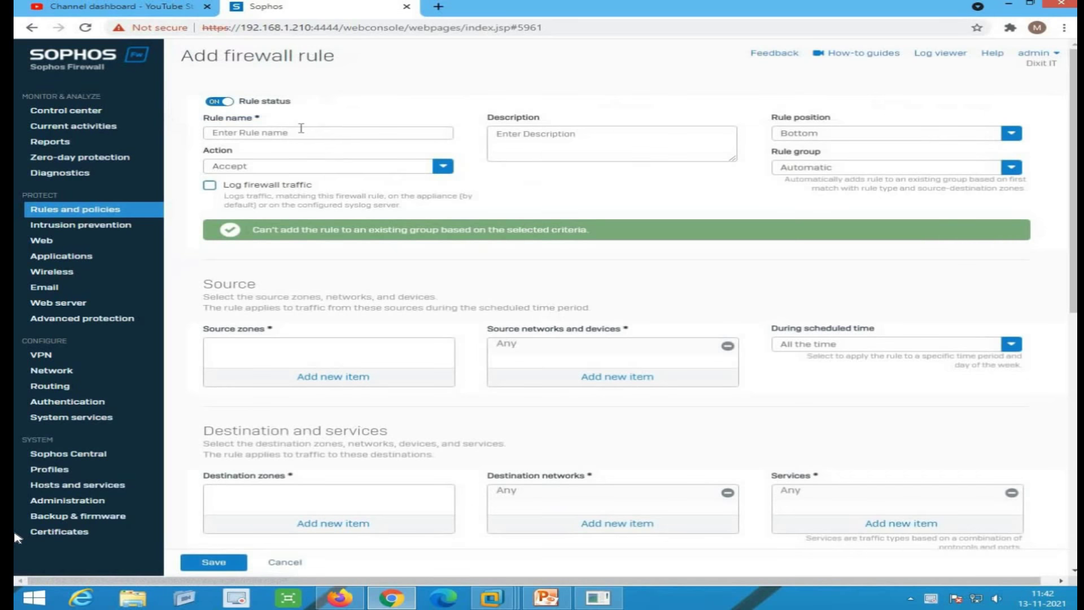
click(303, 132)
text(WAF rule for WebServer)
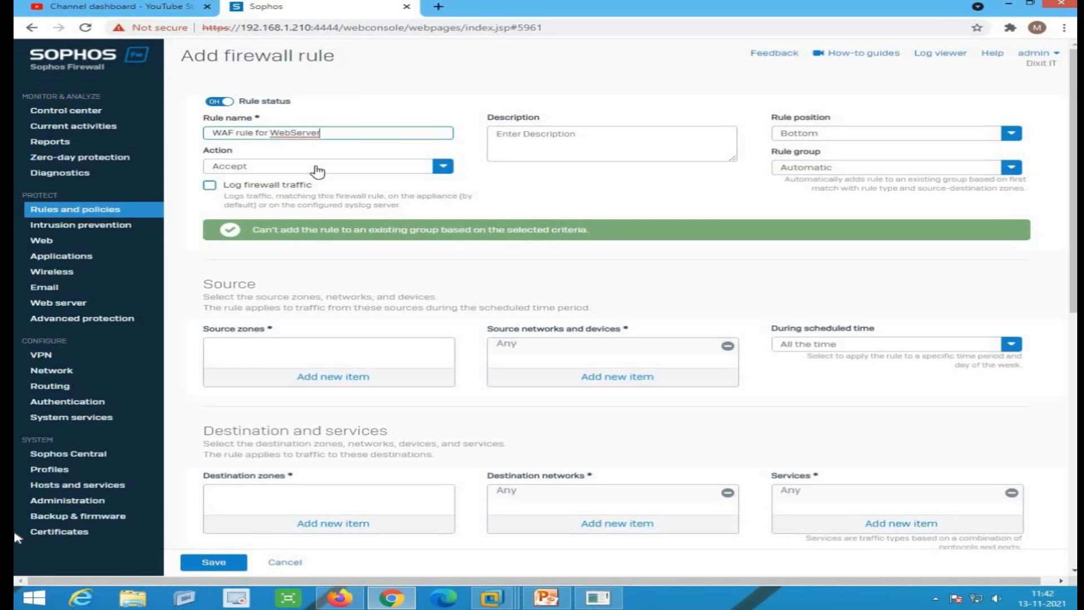
click(318, 168)
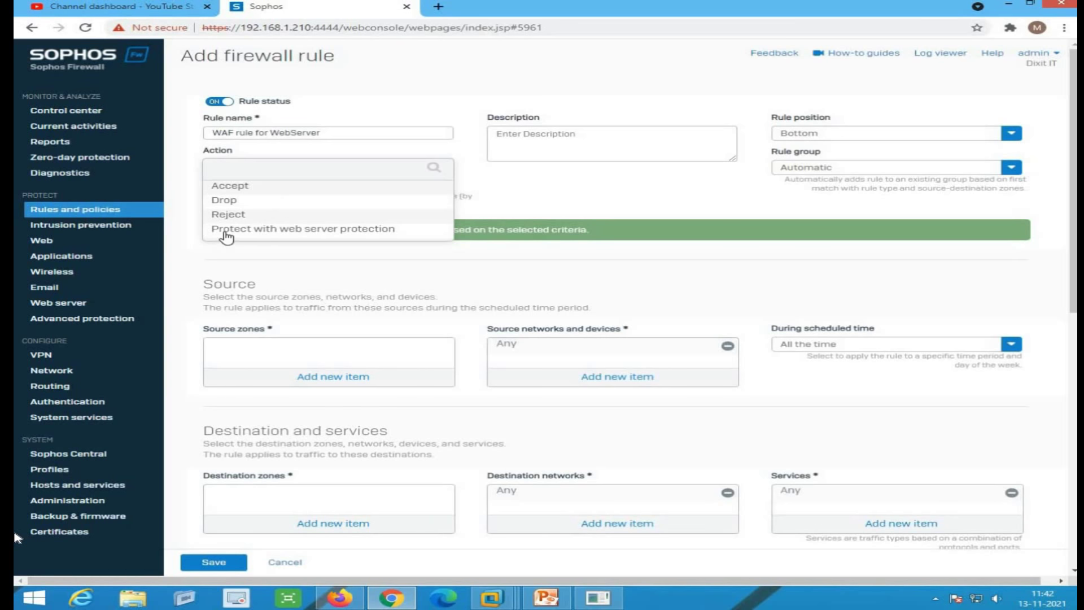
click(366, 234)
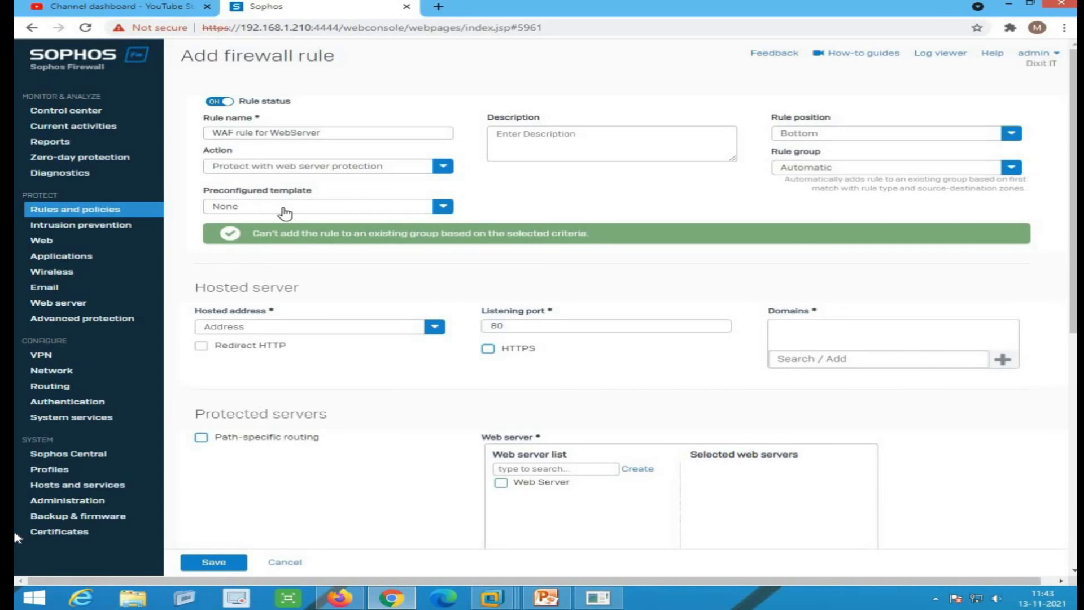
Step: Set the new rule's position to Top and its rule group to None
click(847, 134)
click(814, 155)
click(823, 170)
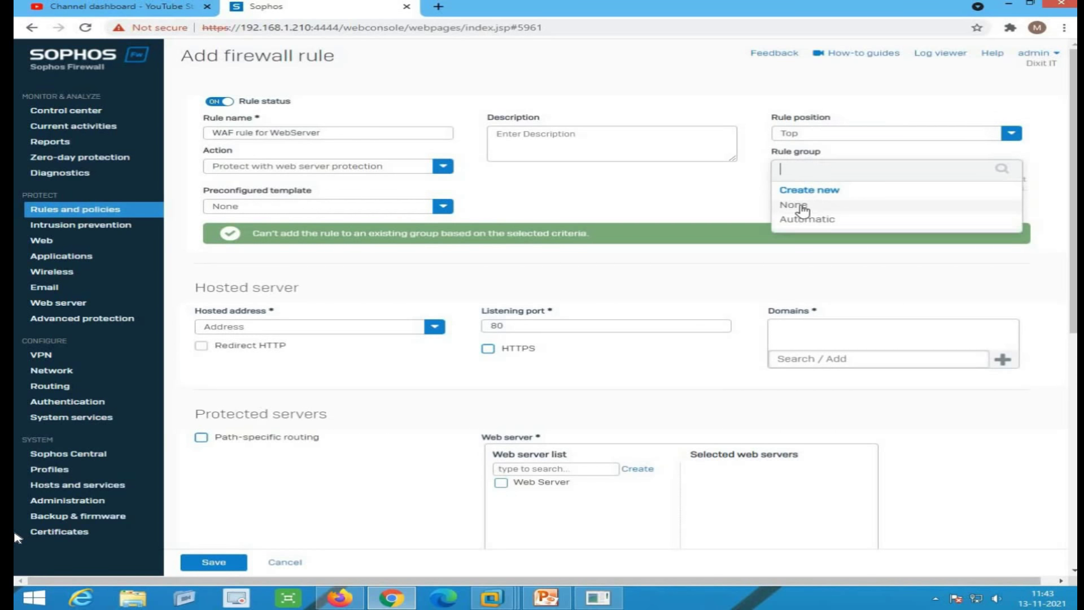
click(796, 206)
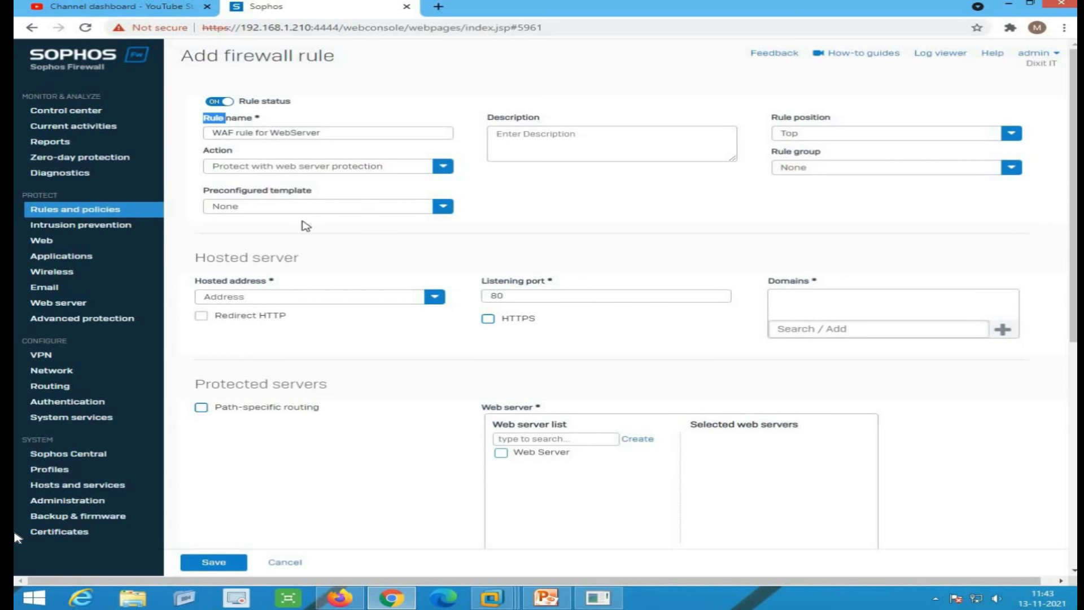
Step: Examine the preconfigured templates offered for the WAF rule and look over the form's remaining settings
click(328, 208)
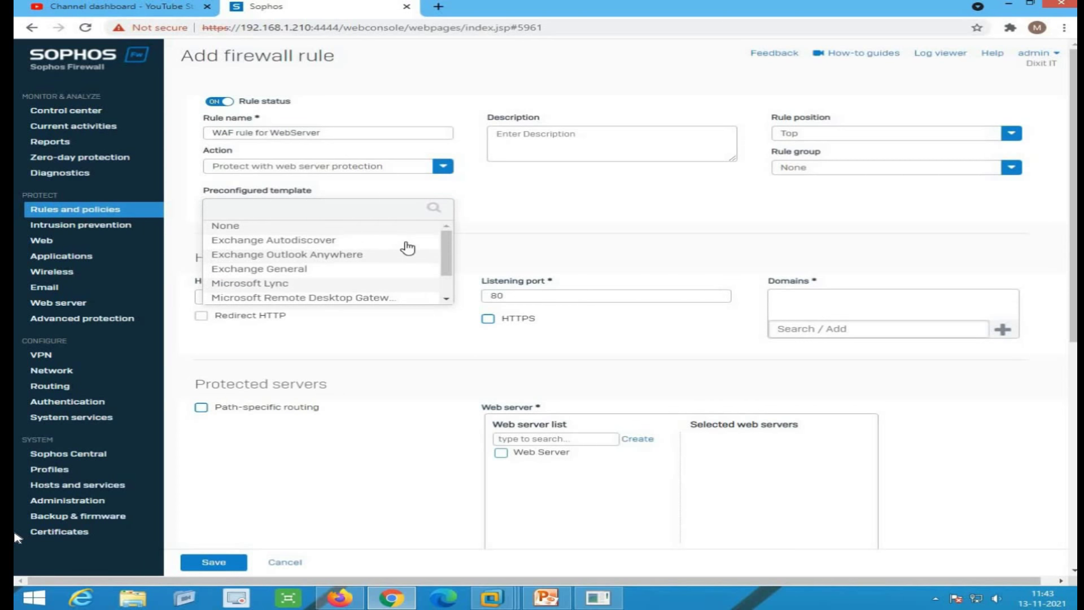
scroll(407, 248, down, 2)
scroll(408, 247, up, 2)
scroll(408, 247, down, 2)
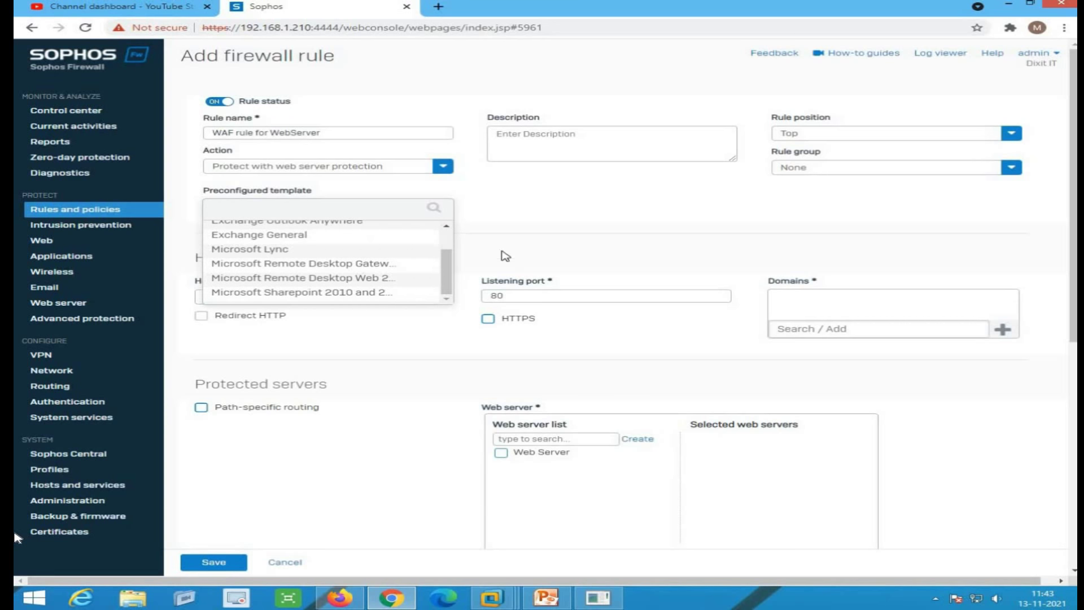
click(552, 230)
scroll(553, 330, down, 8)
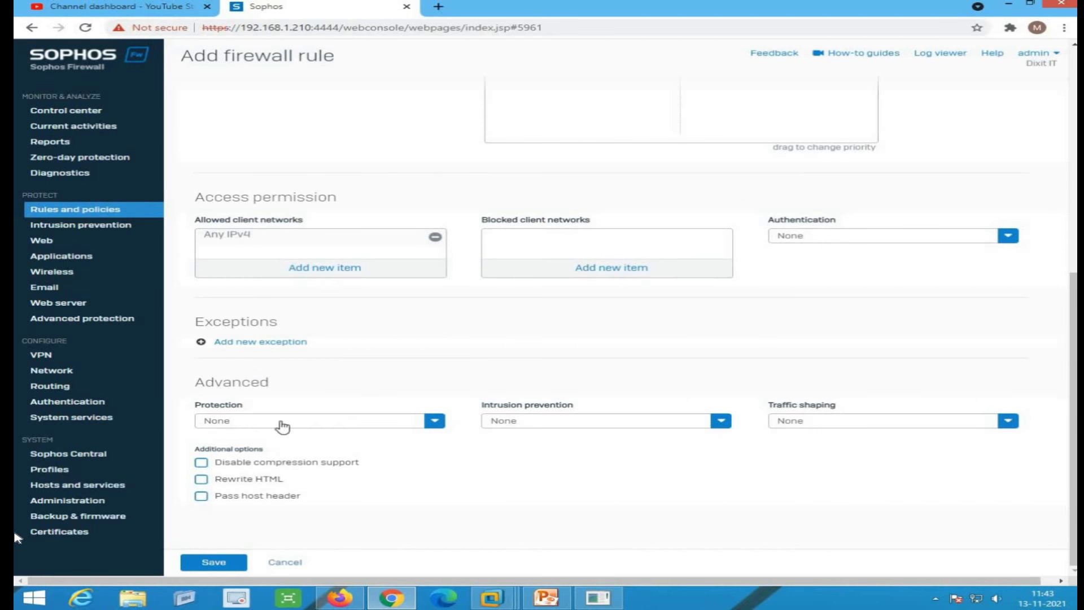
scroll(472, 392, up, 8)
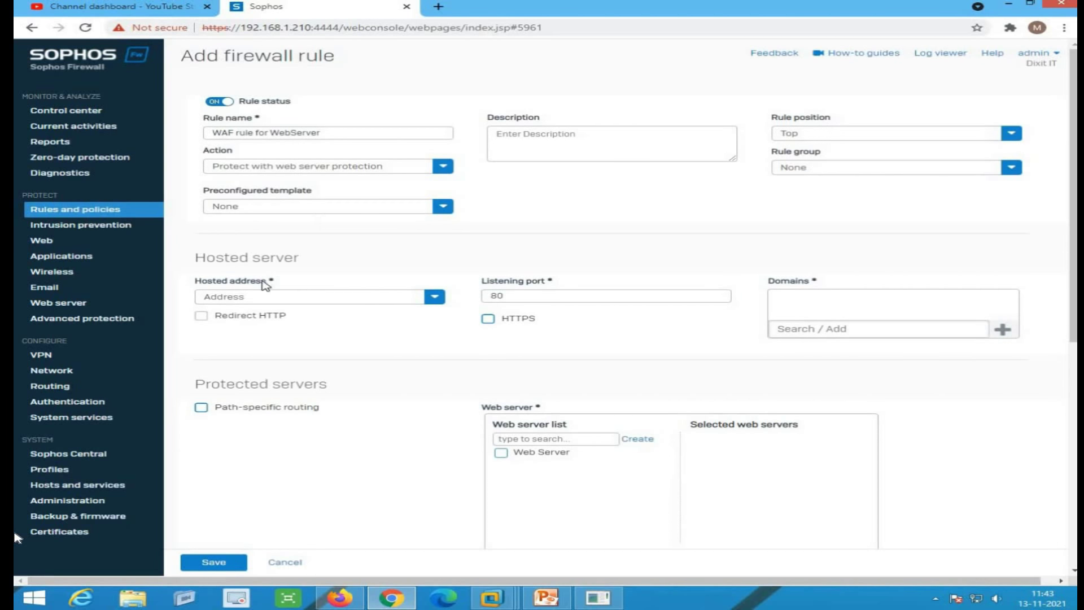
Step: Set the hosted address of the WAF rule to the WAN alias #Port2:0
click(395, 299)
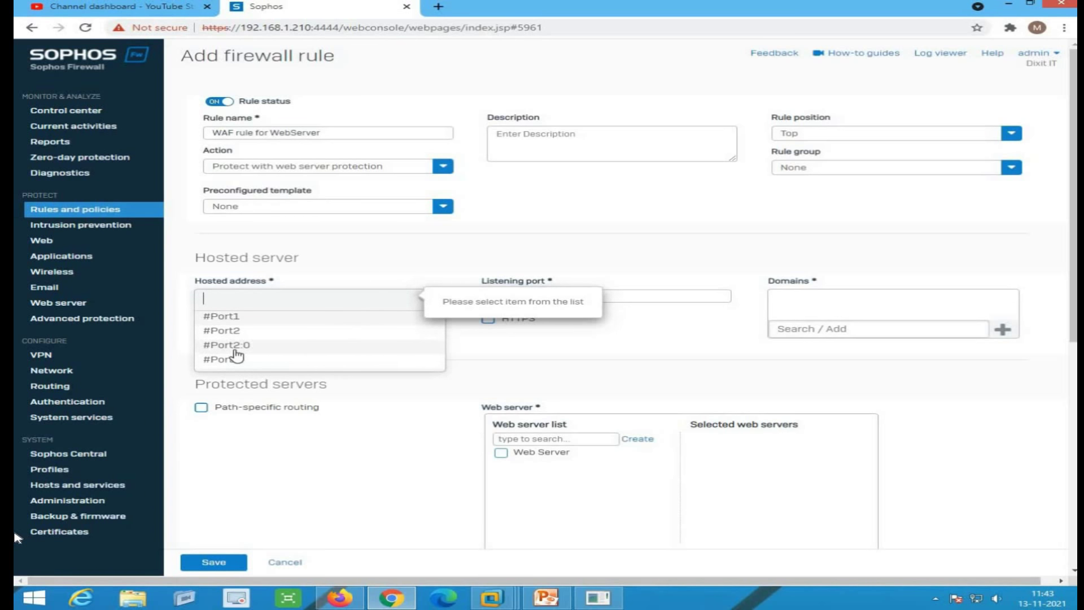
mouse_move(237, 351)
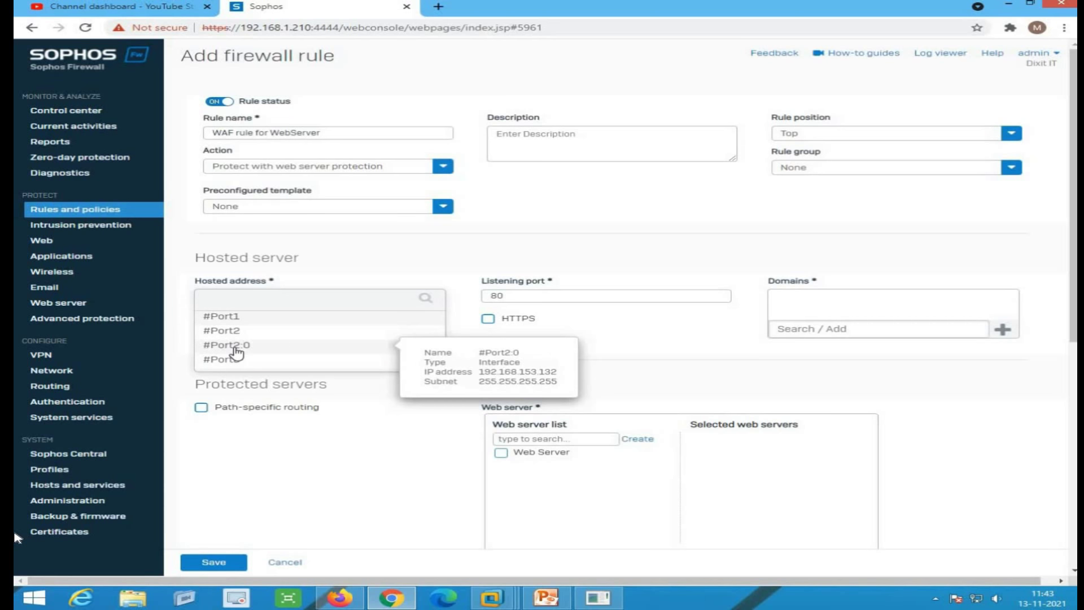
click(236, 348)
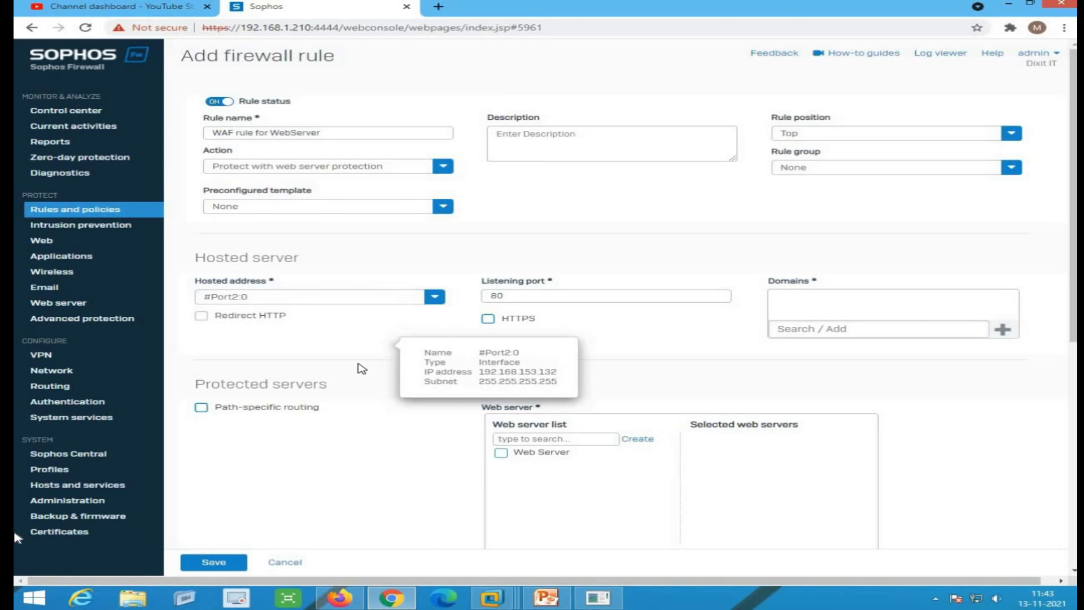
Step: Try HTTPS with HTTP redirection for the hosted server, checking the certificate choices, and switch HTTPS back off
click(558, 300)
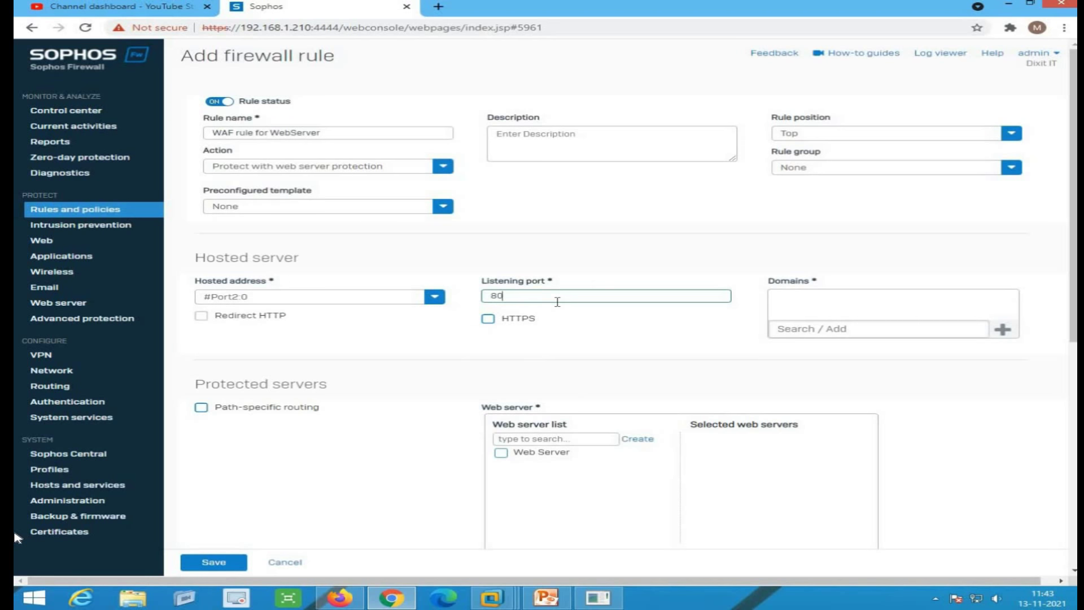
click(489, 320)
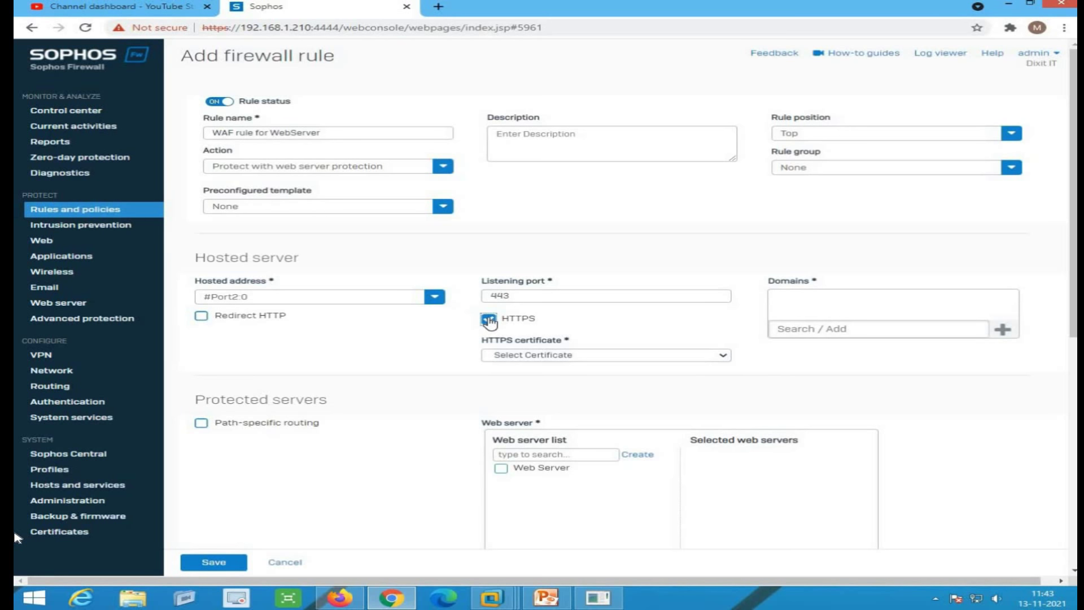
click(202, 317)
click(622, 361)
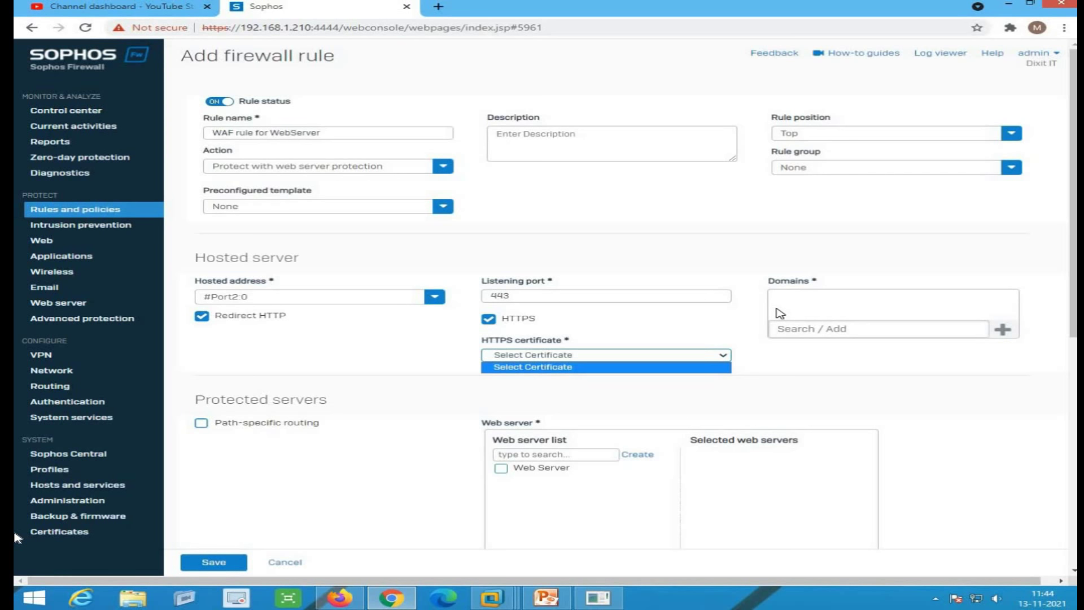
click(488, 319)
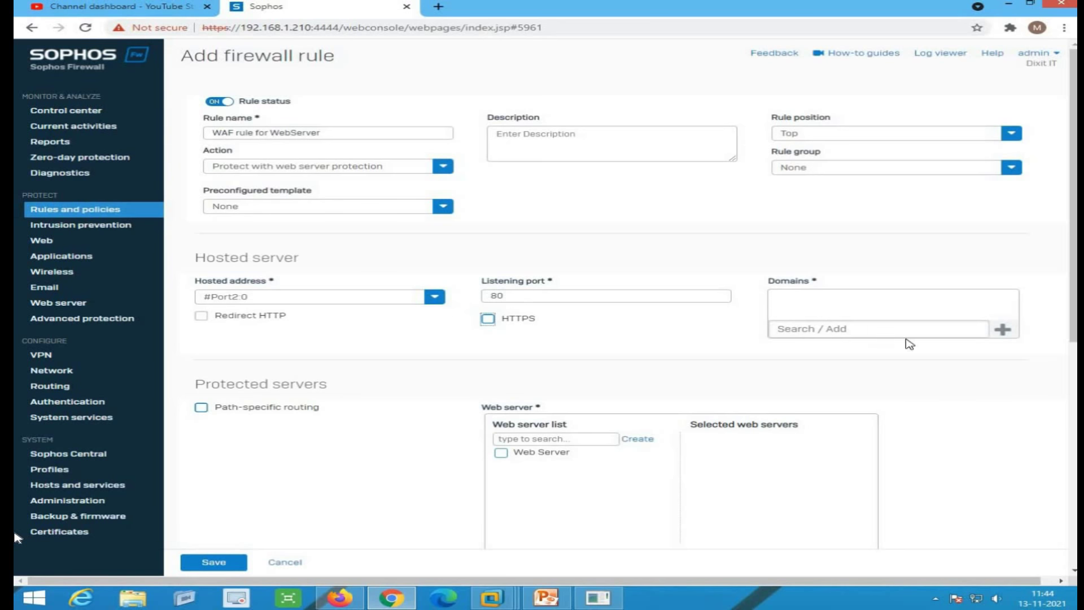
Step: Add 192.168.153.132 as the hosted server's domain and select Web Server as the protected web server
click(865, 329)
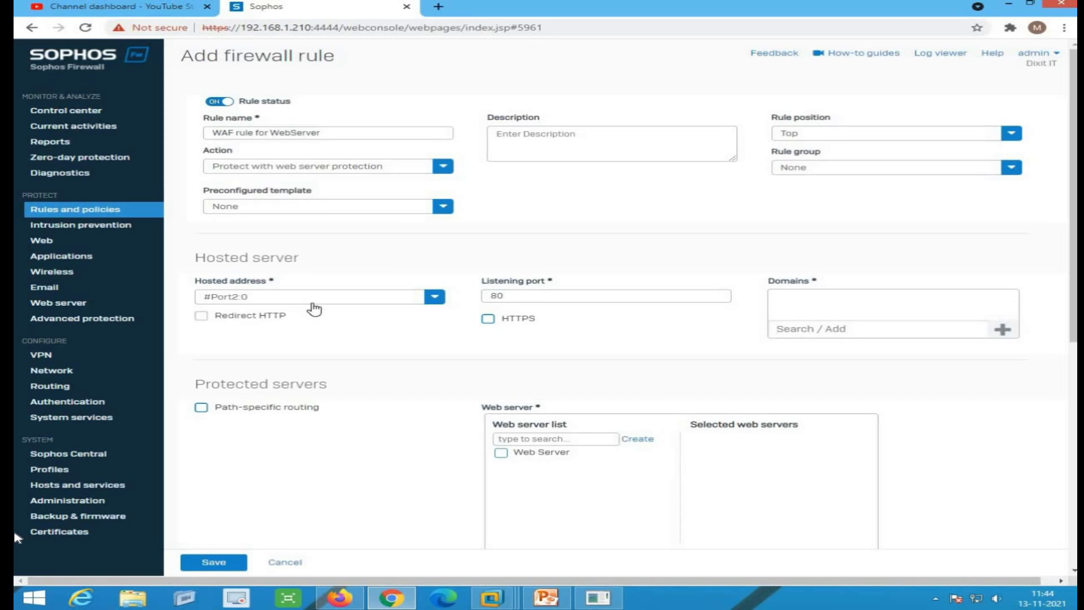
mouse_move(322, 301)
text(192.168.153.132)
click(1003, 330)
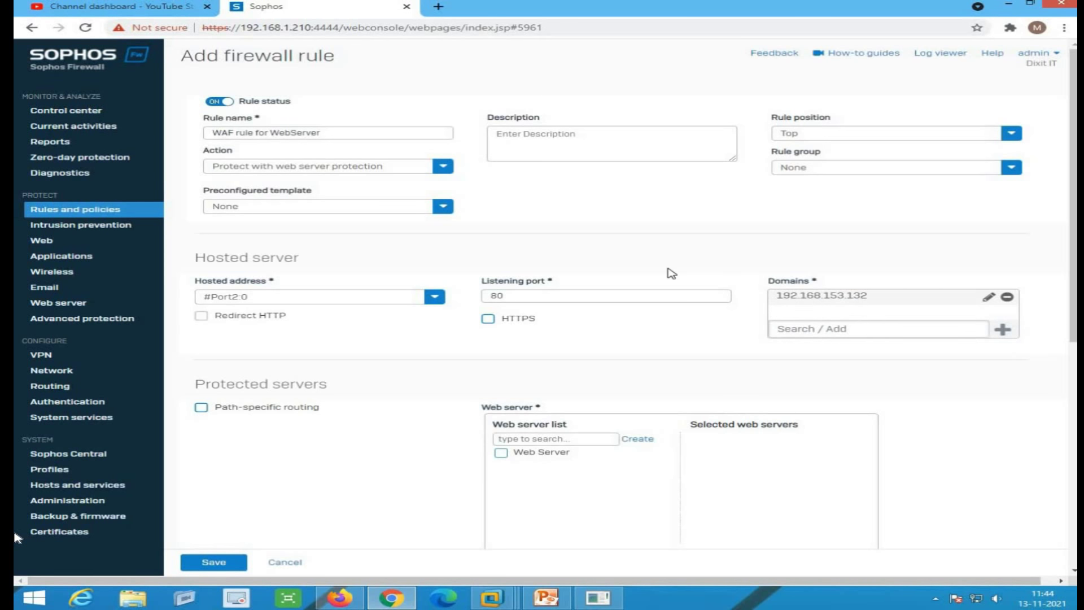
scroll(667, 285, down, 3)
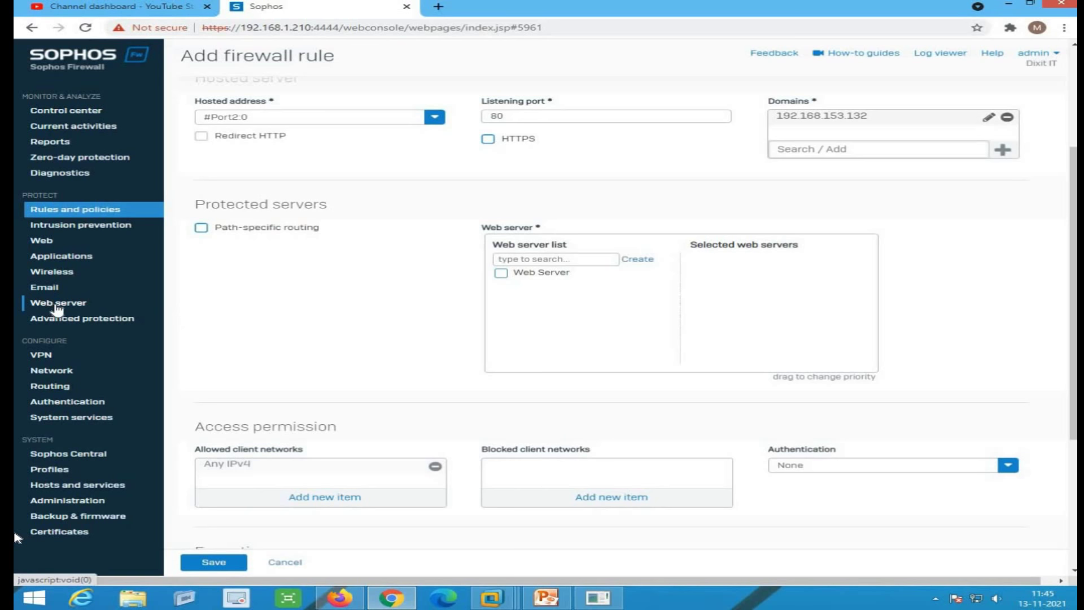
click(500, 275)
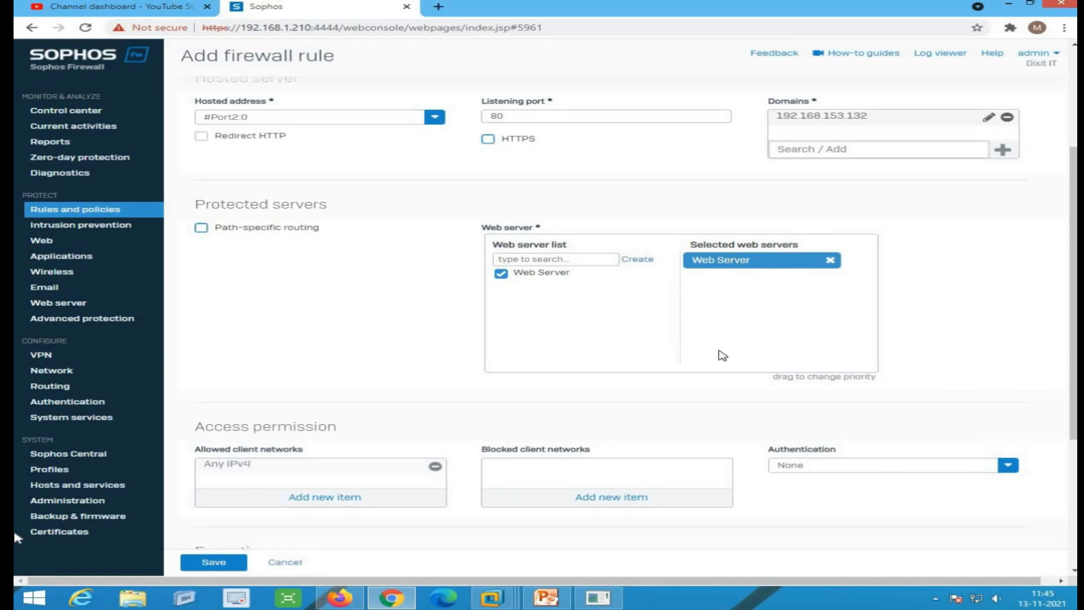
Step: Examine the choices for blocked client networks and authentication in the rule's access permissions, leaving both unchanged
scroll(720, 356, down, 3)
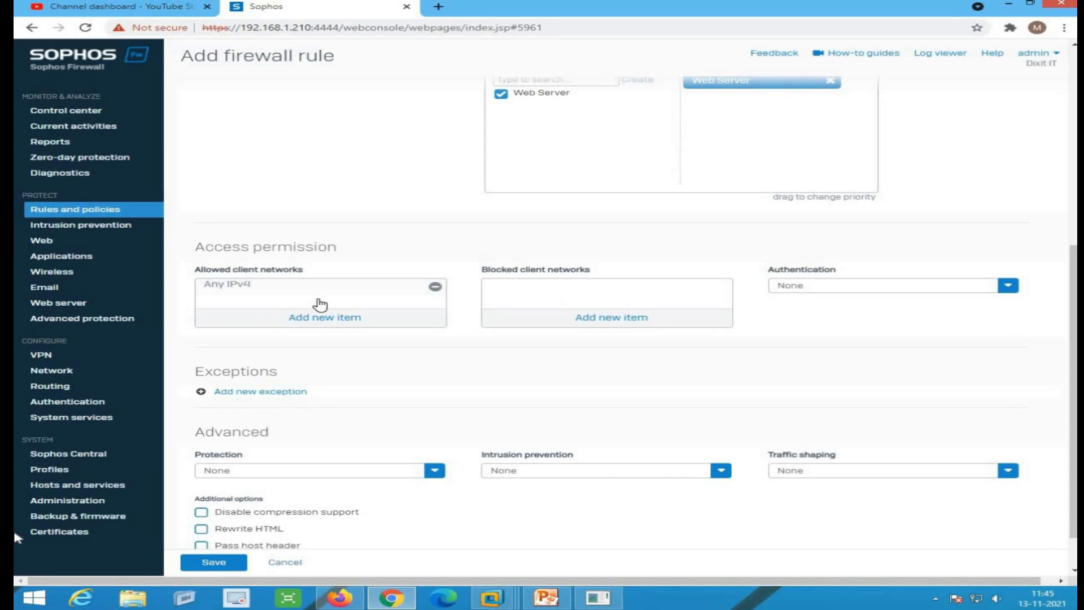
click(634, 323)
scroll(684, 370, down, 2)
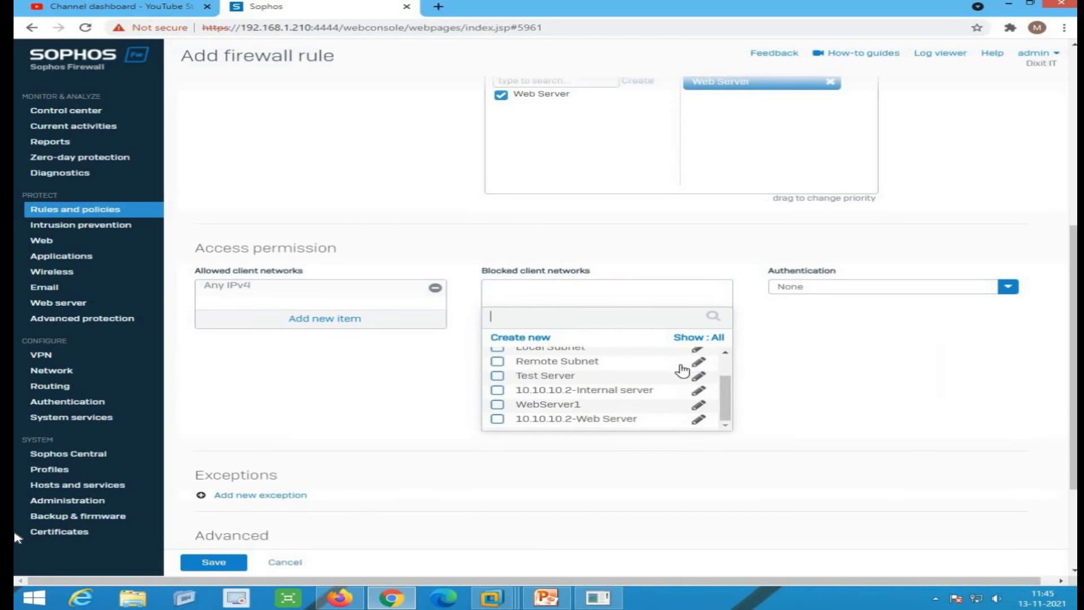
scroll(684, 370, up, 2)
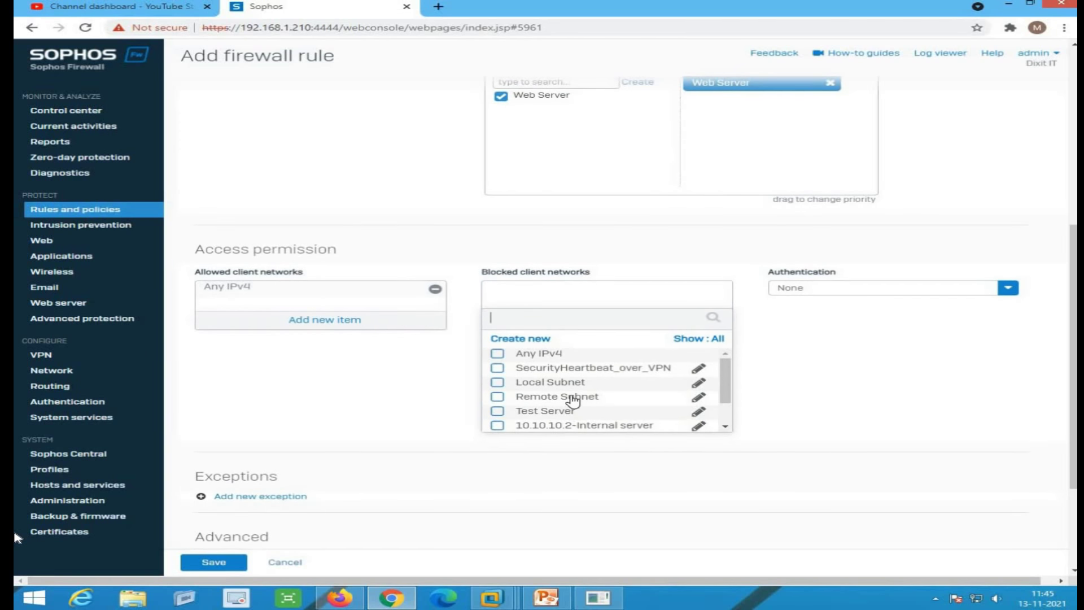
mouse_move(573, 401)
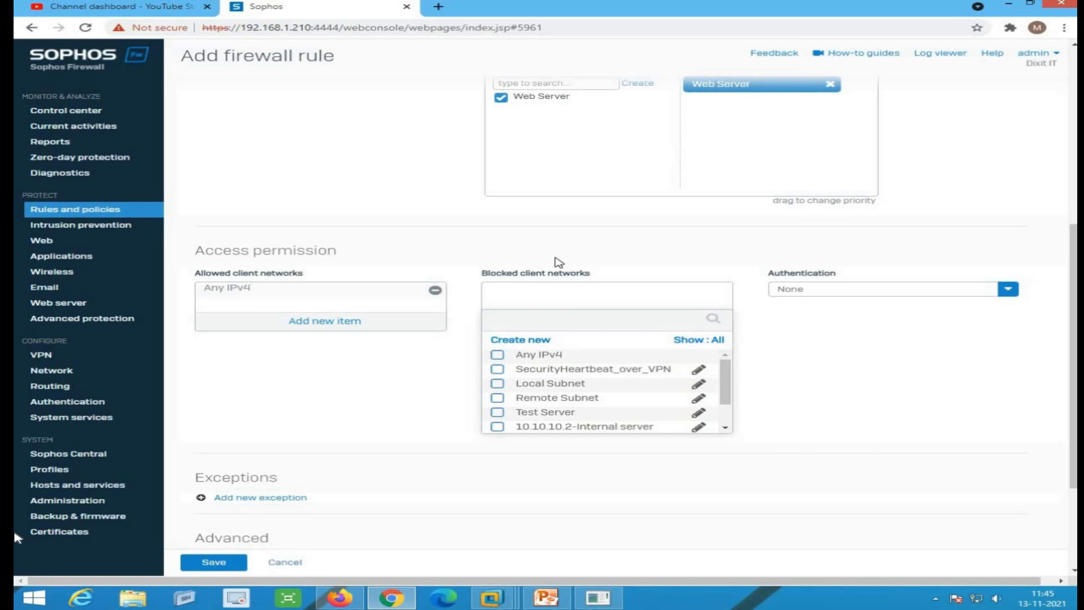
click(568, 244)
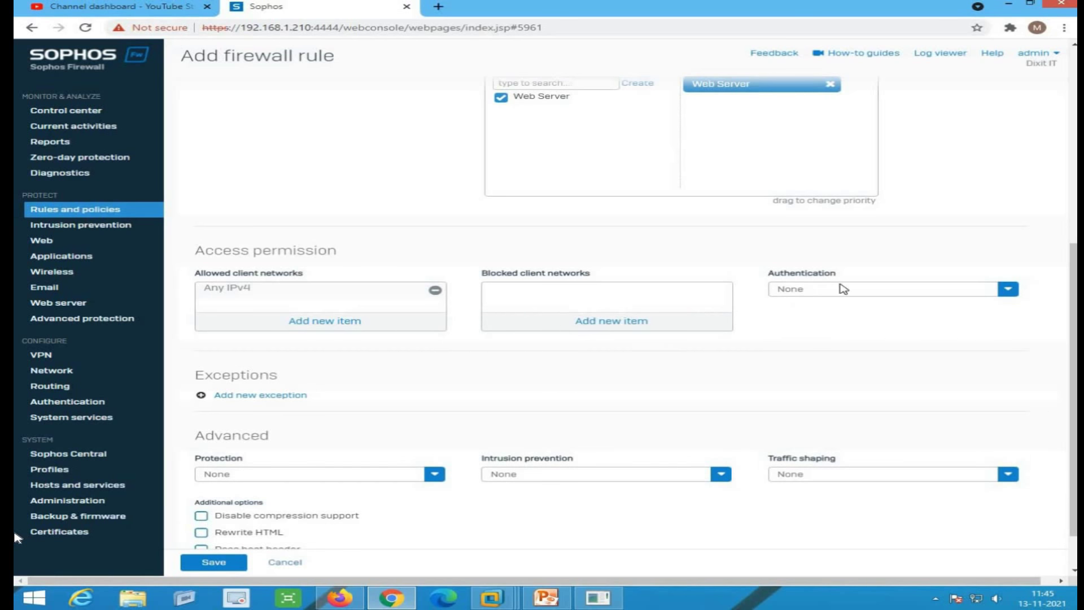
click(840, 289)
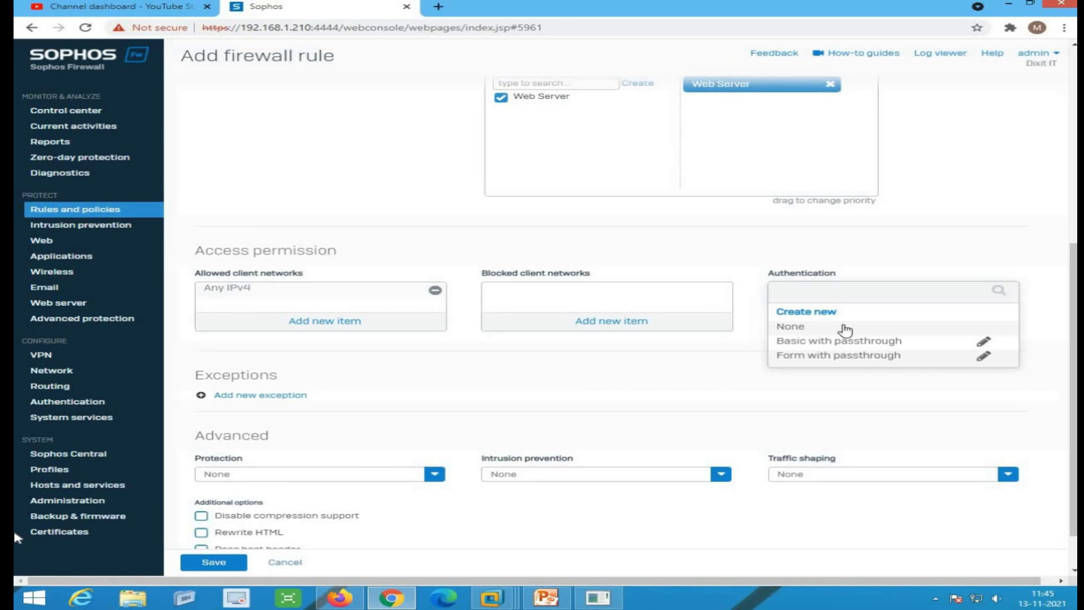
click(682, 248)
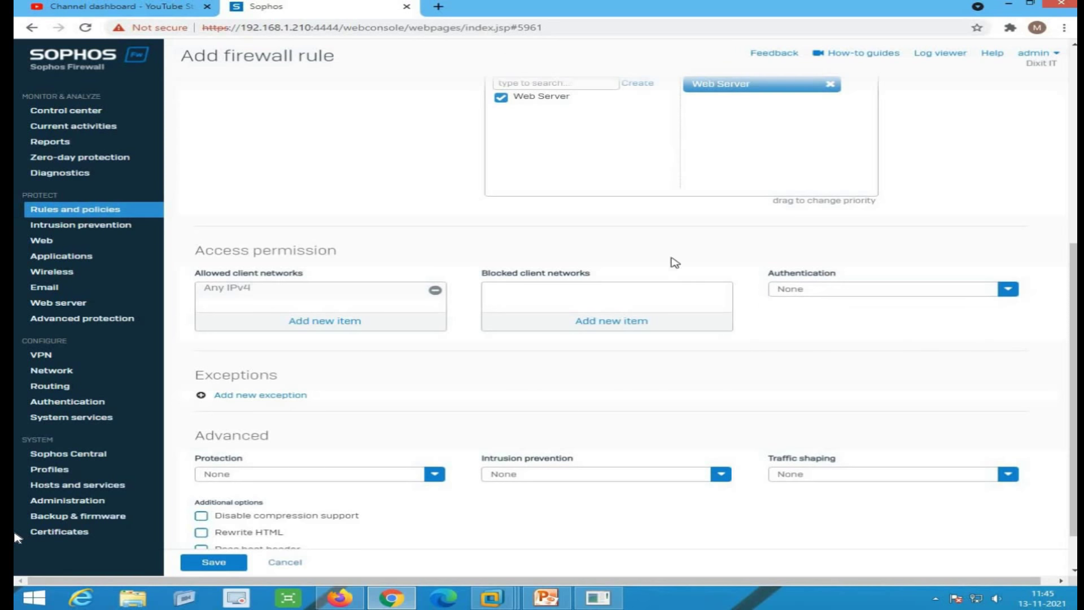
Step: Open the form for a new exception, examine the checks and categories it can skip, and cancel it
scroll(655, 282, down, 1)
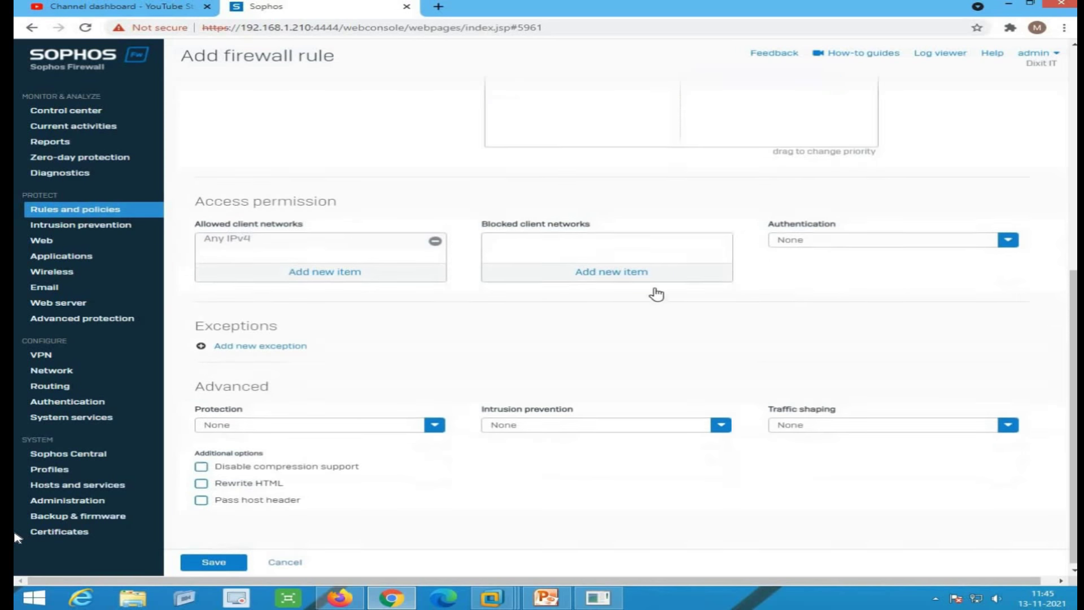
click(263, 343)
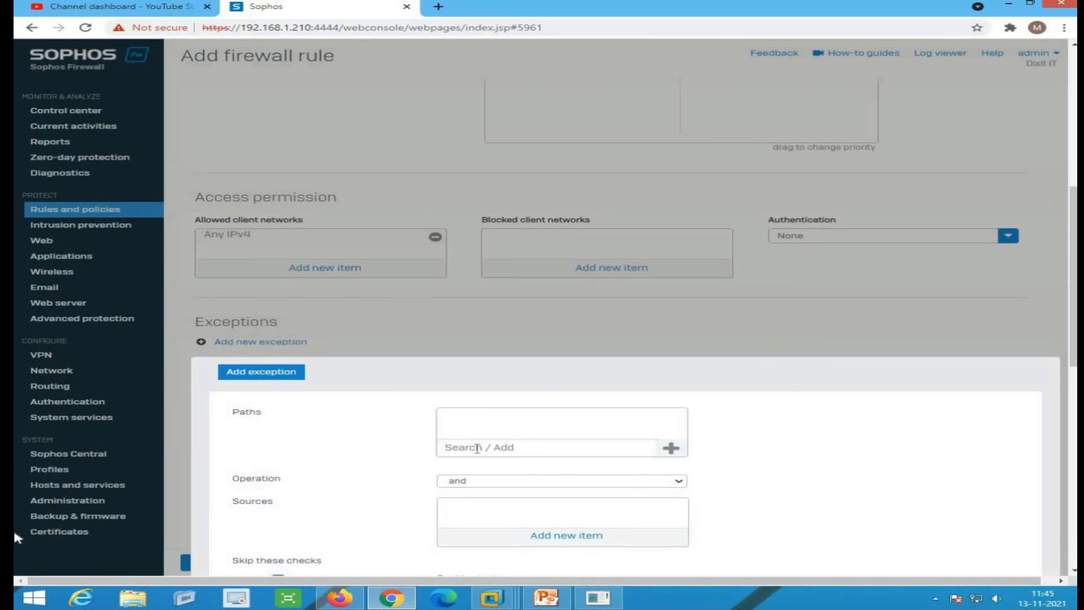
scroll(412, 322, down, 2)
scroll(461, 408, down, 4)
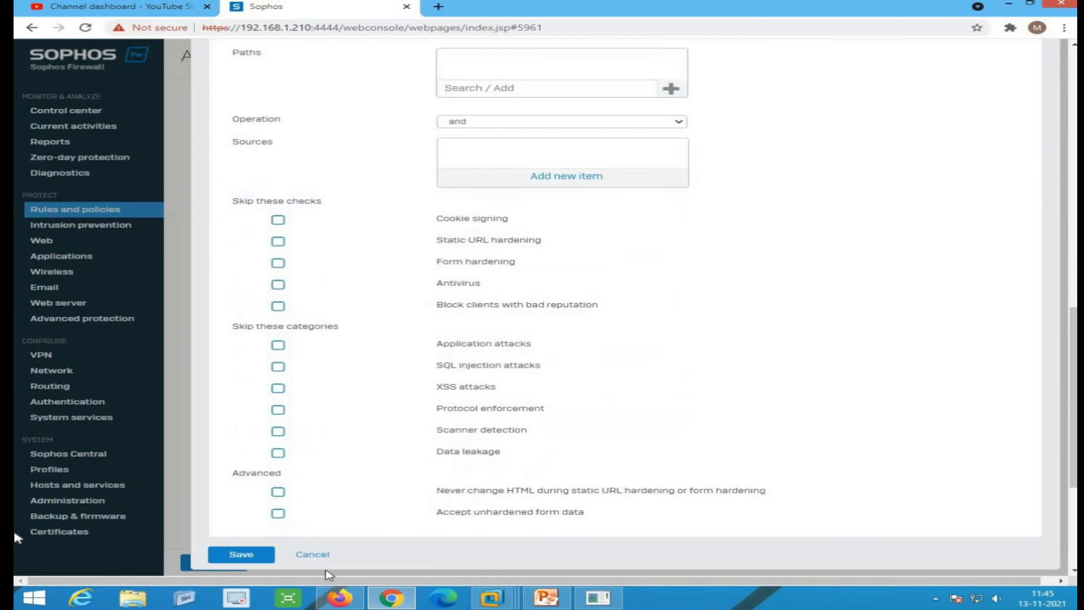
click(318, 558)
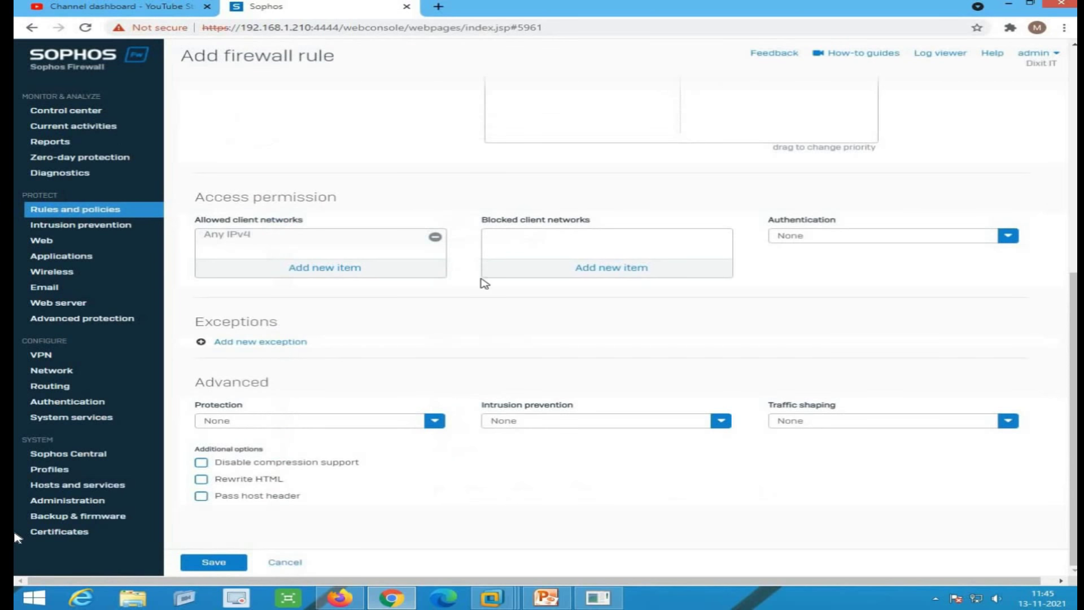
Step: Examine the protection policies available in the rule's advanced settings and return to the rule's general settings
click(371, 418)
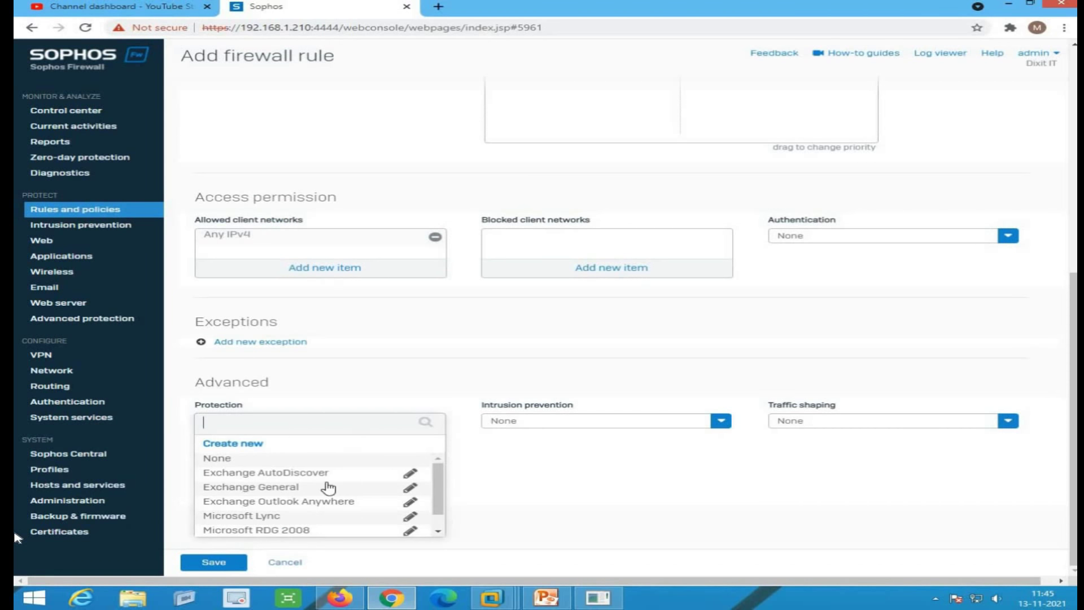
scroll(370, 378, up, 8)
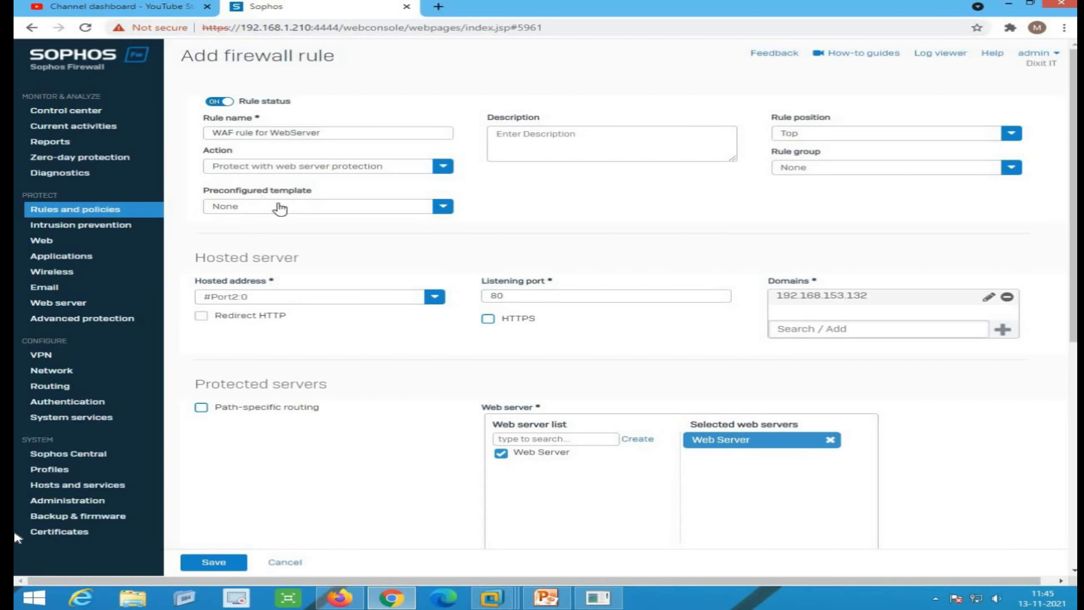
Step: Start a new protection policy from the rule's advanced settings and name it WAF protection Policy
scroll(430, 350, down, 8)
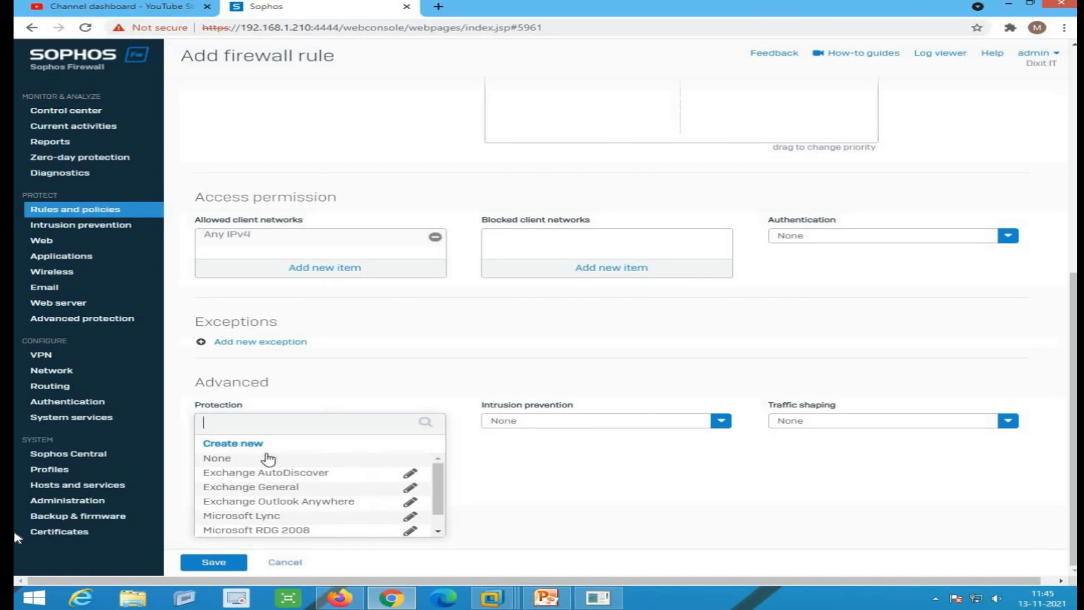
click(238, 445)
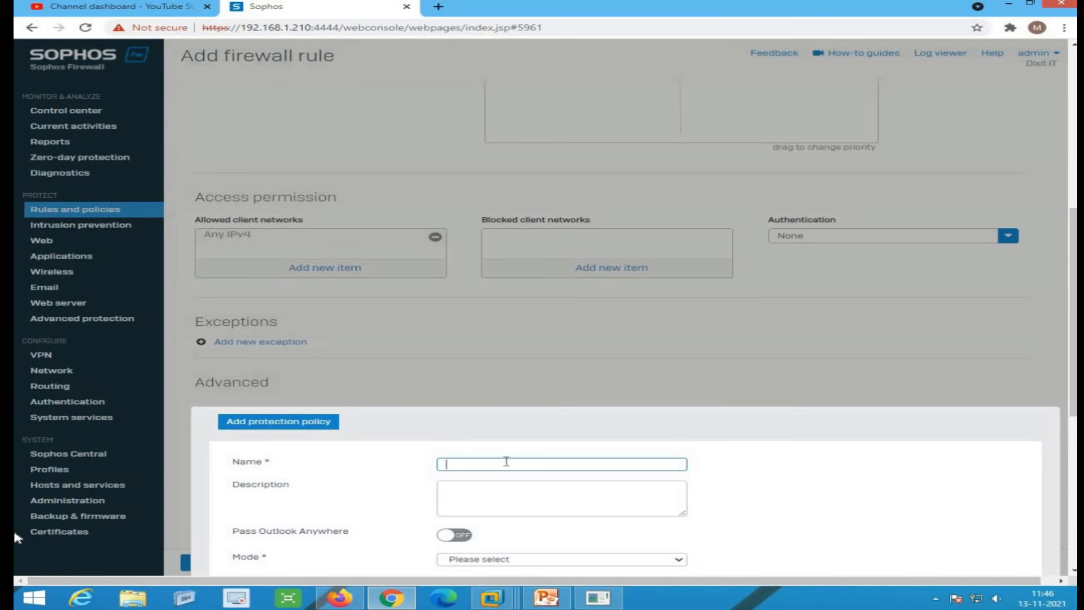
click(576, 462)
text(WAF)
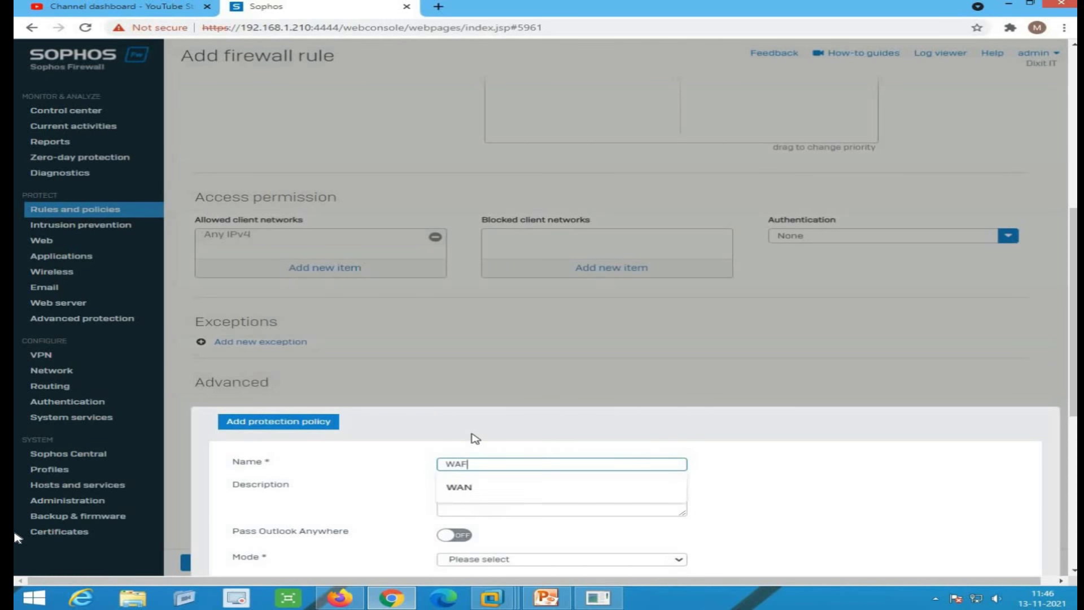
text( pro)
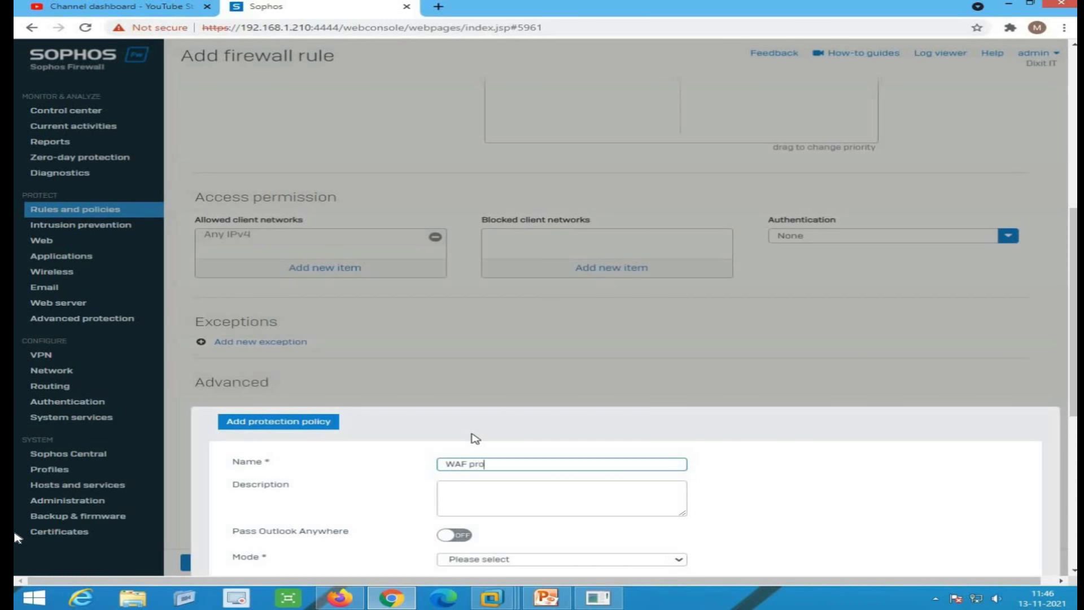
text(tection Policy)
Step: Set the protection policy's mode to Monitor and check the alternative modes without changing it
scroll(477, 439, down, 3)
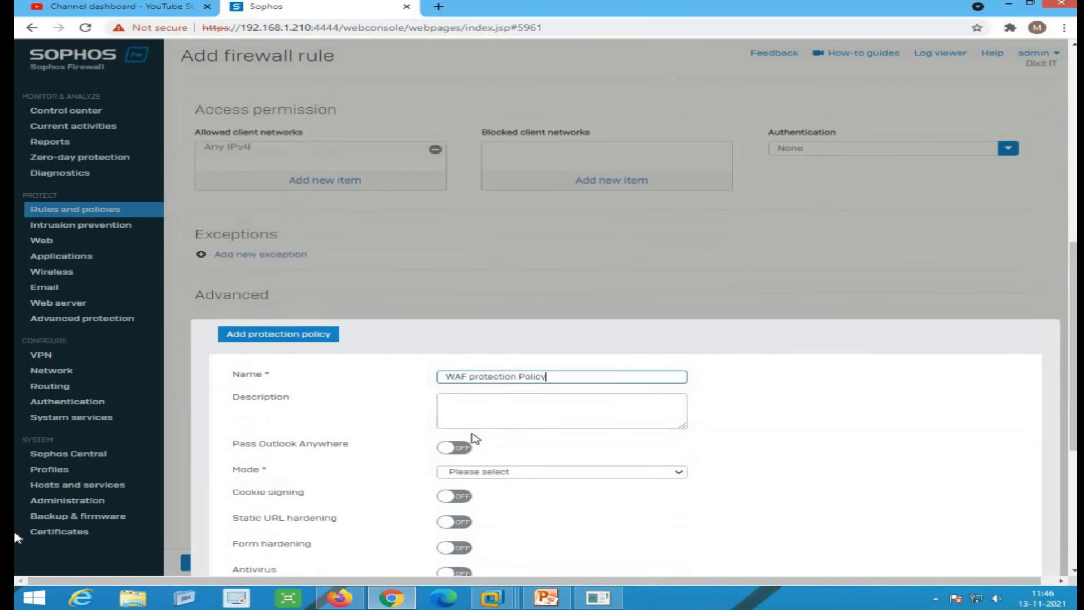
click(552, 380)
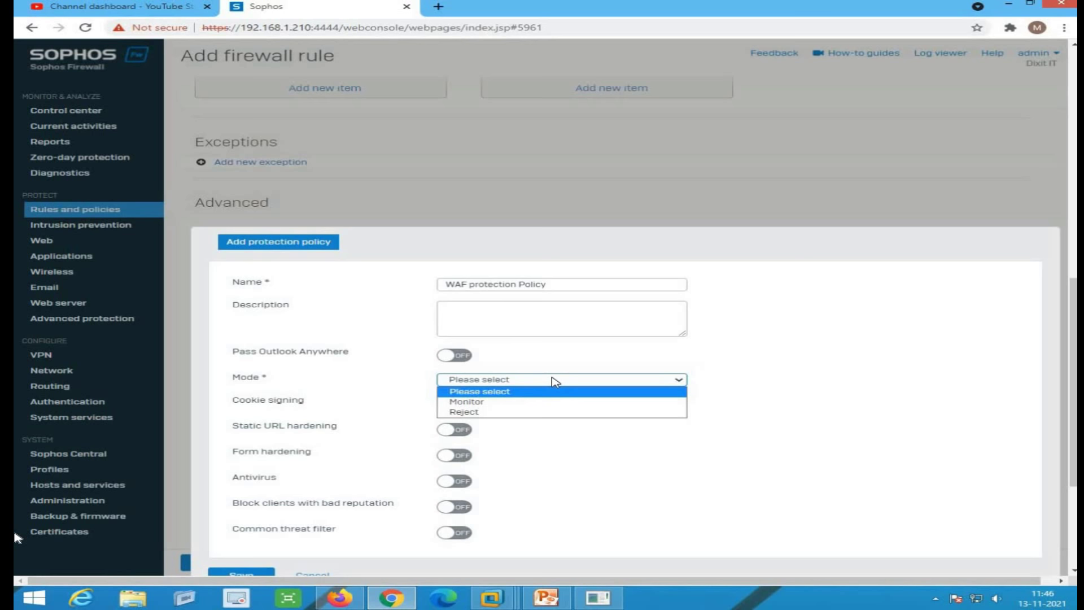
click(503, 404)
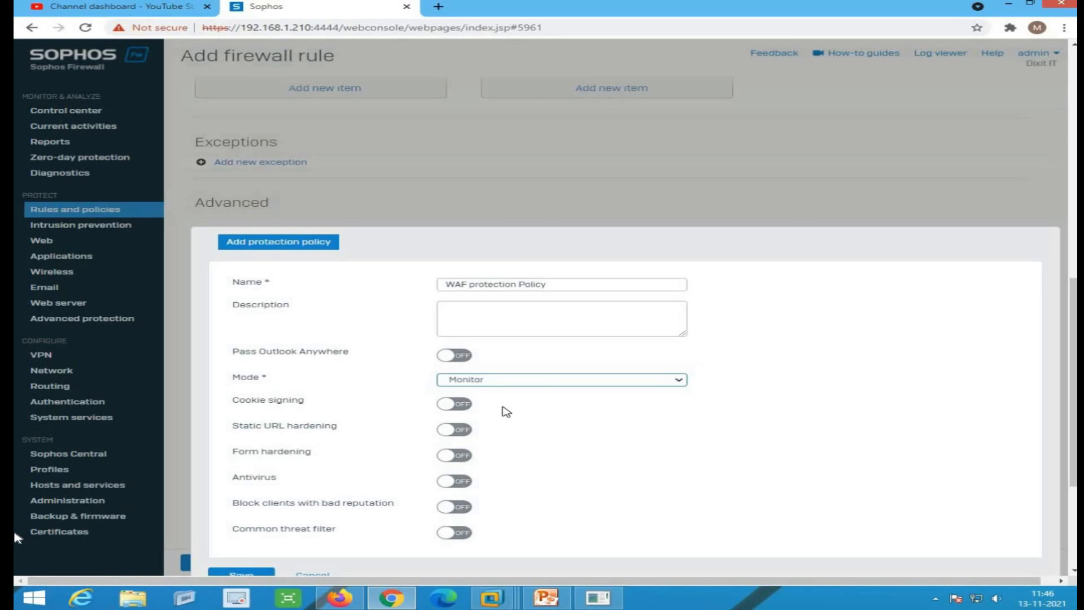
click(521, 380)
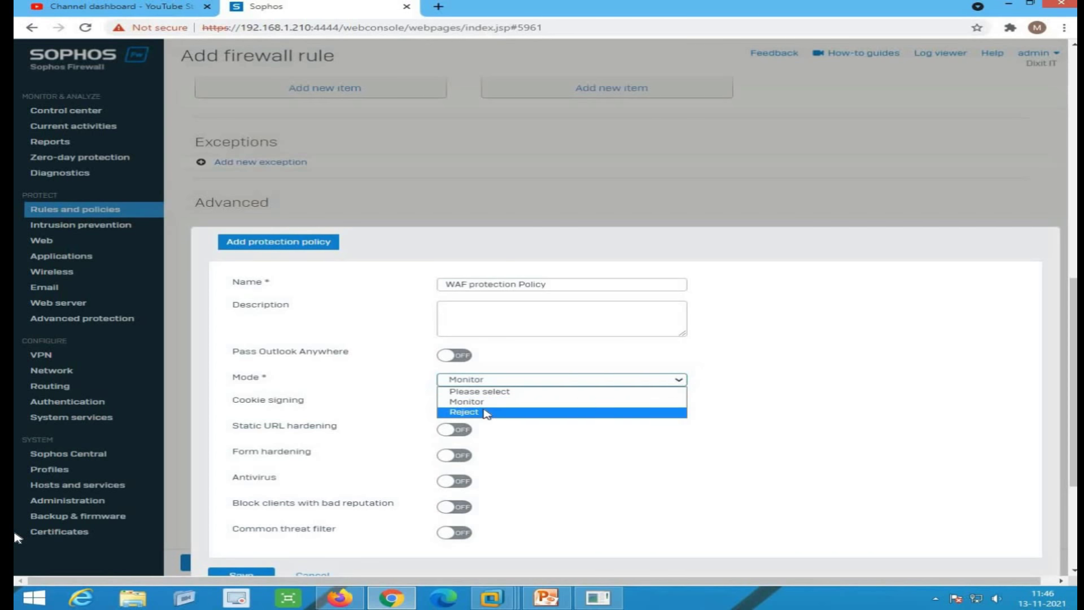
click(766, 353)
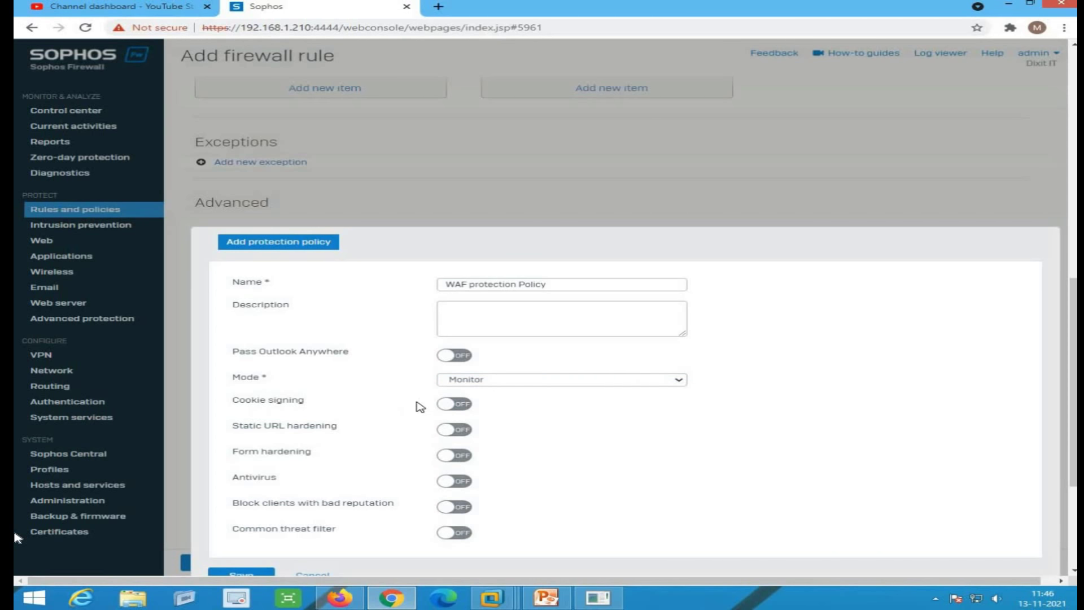
Step: Turn on cookie signing and form hardening in the policy, leaving static URL hardening off
click(466, 405)
scroll(721, 430, down, 2)
click(463, 310)
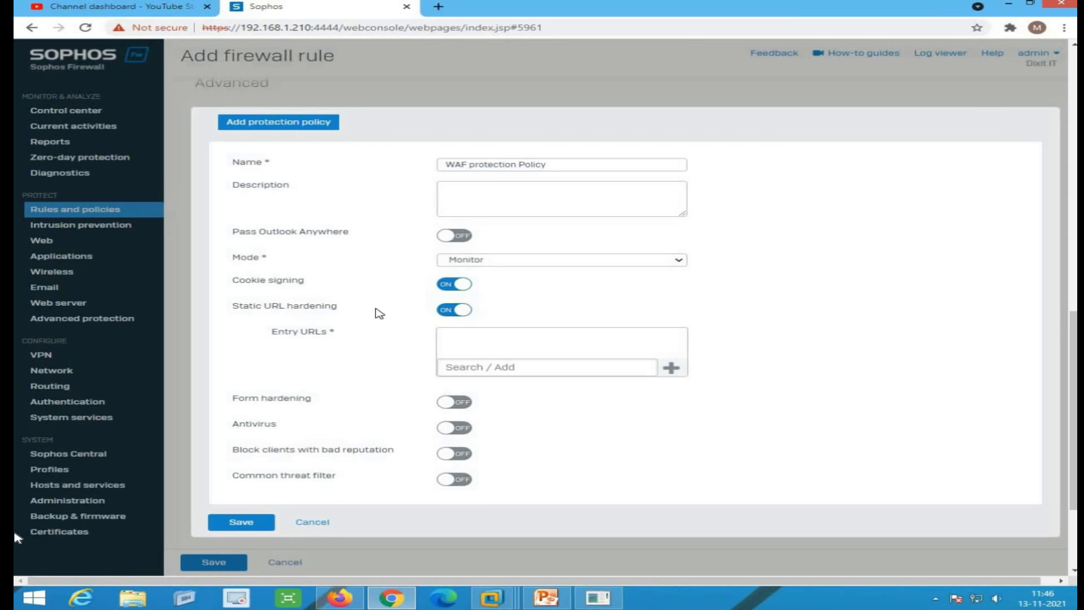
click(453, 310)
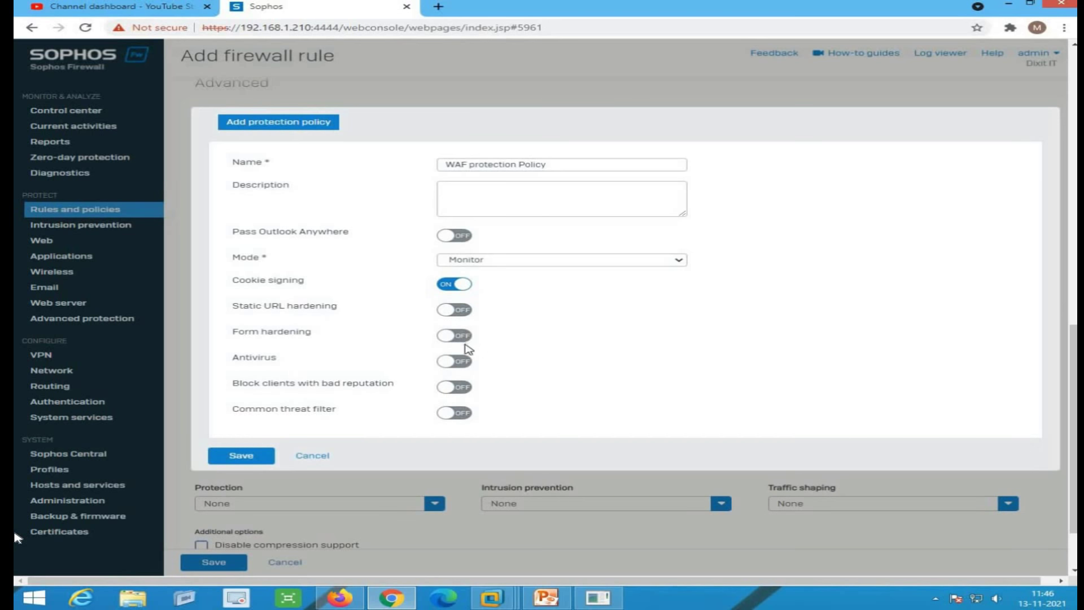
click(464, 337)
Step: Enable antivirus in the policy with Avira as the scan mode and Uploads and downloads as the direction
click(466, 362)
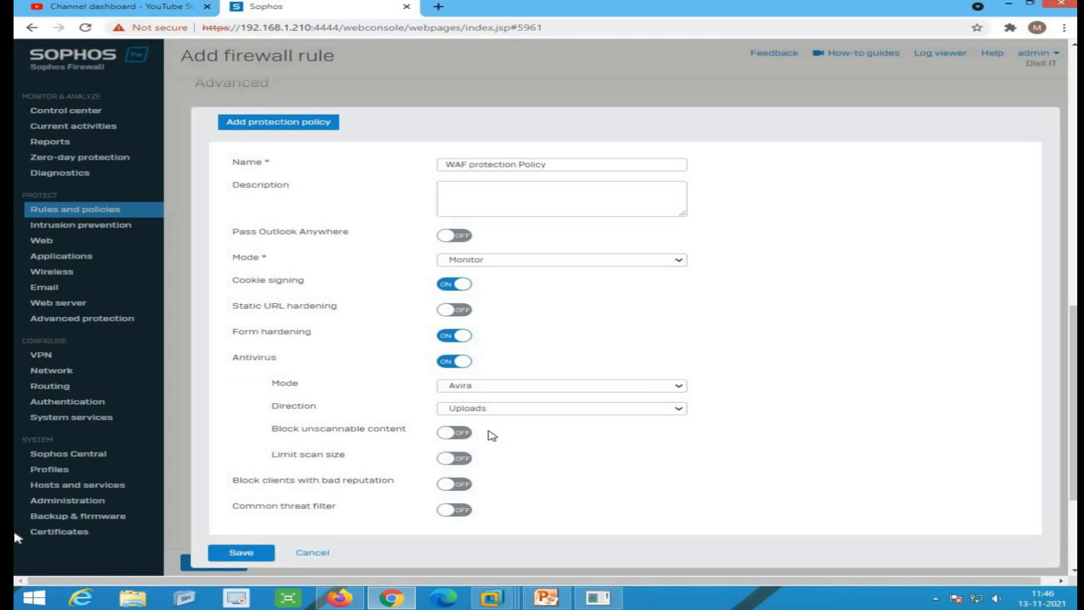
click(550, 387)
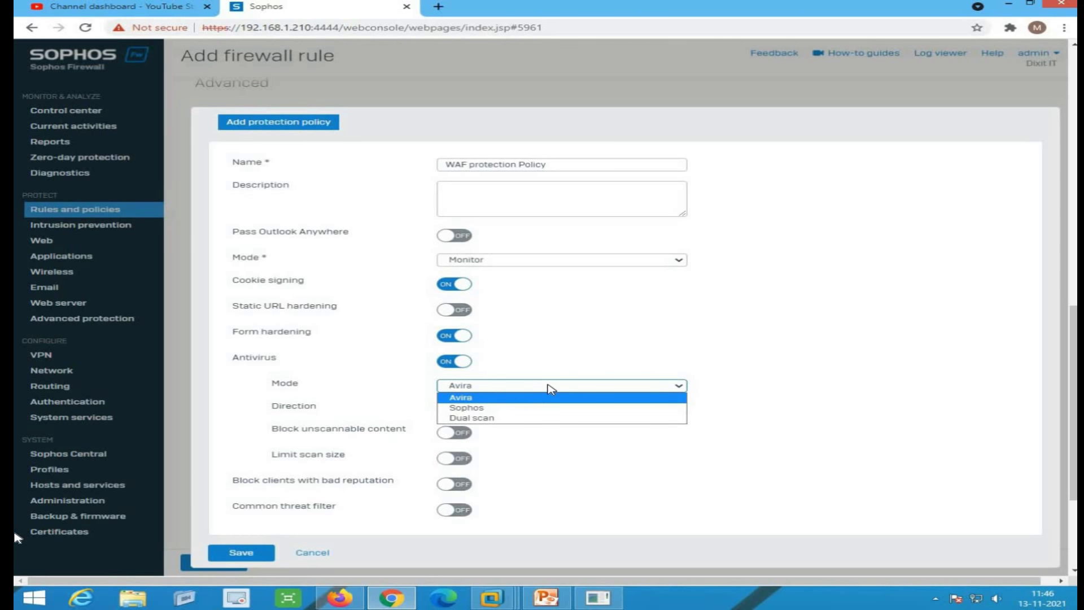
click(503, 399)
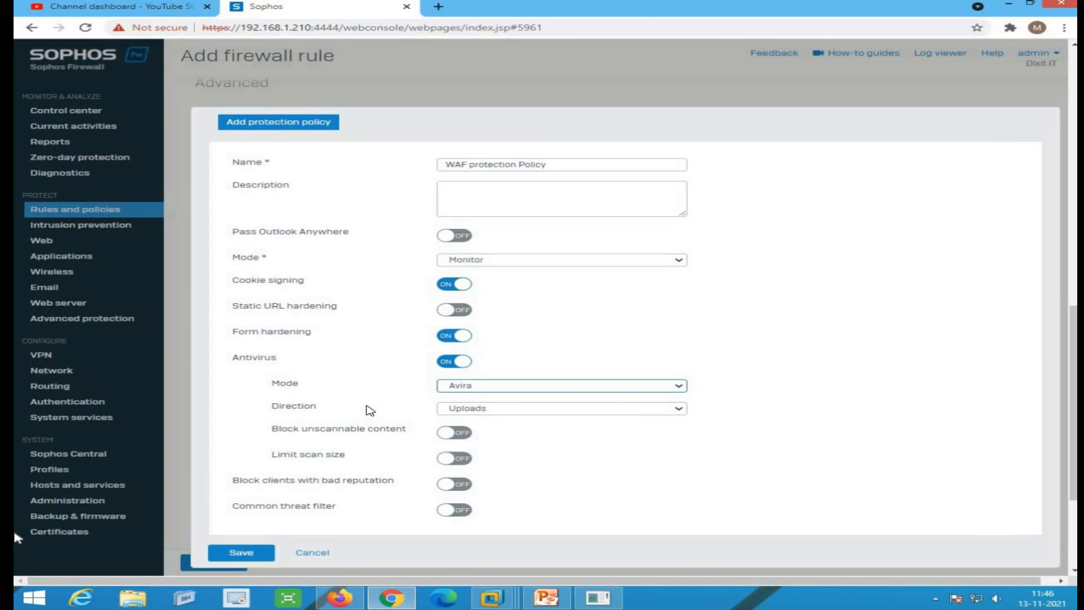
click(559, 411)
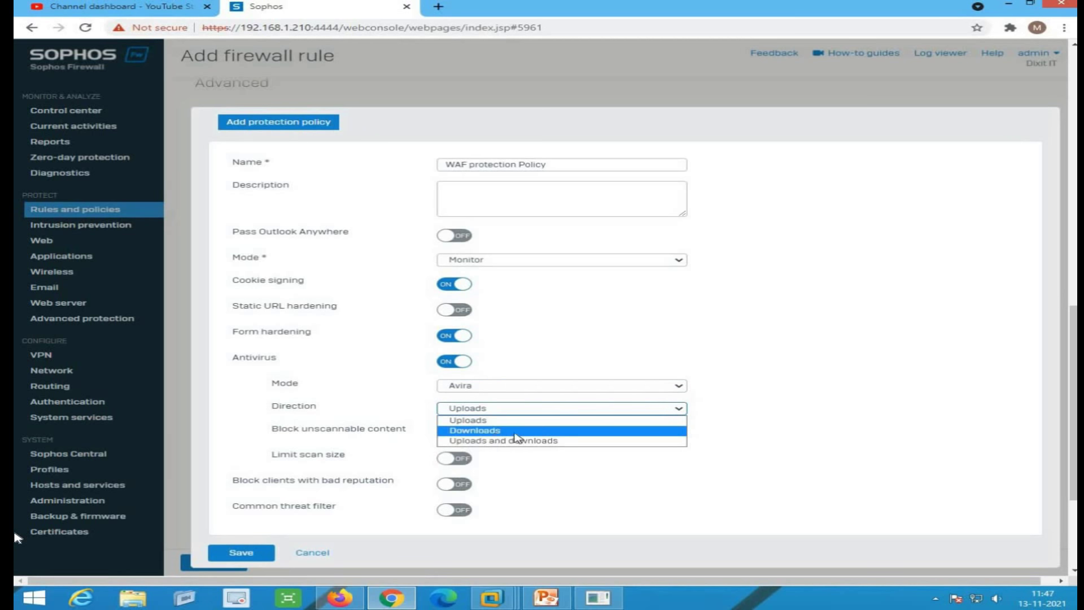
click(565, 444)
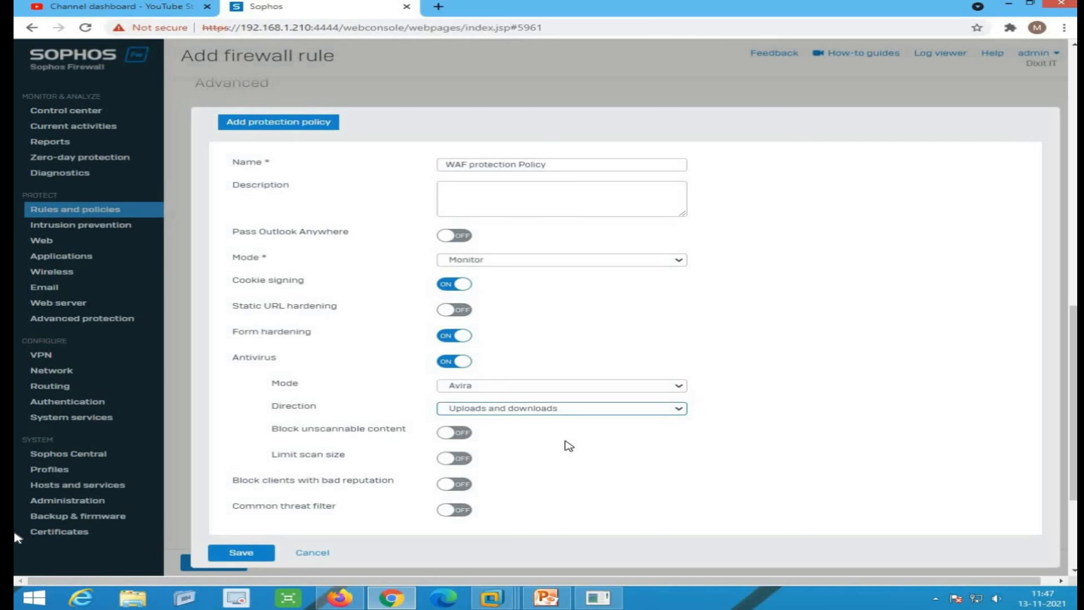
Step: Turn on blocking of unscannable content for antivirus and leave the scan size limit off
scroll(788, 426, down, 2)
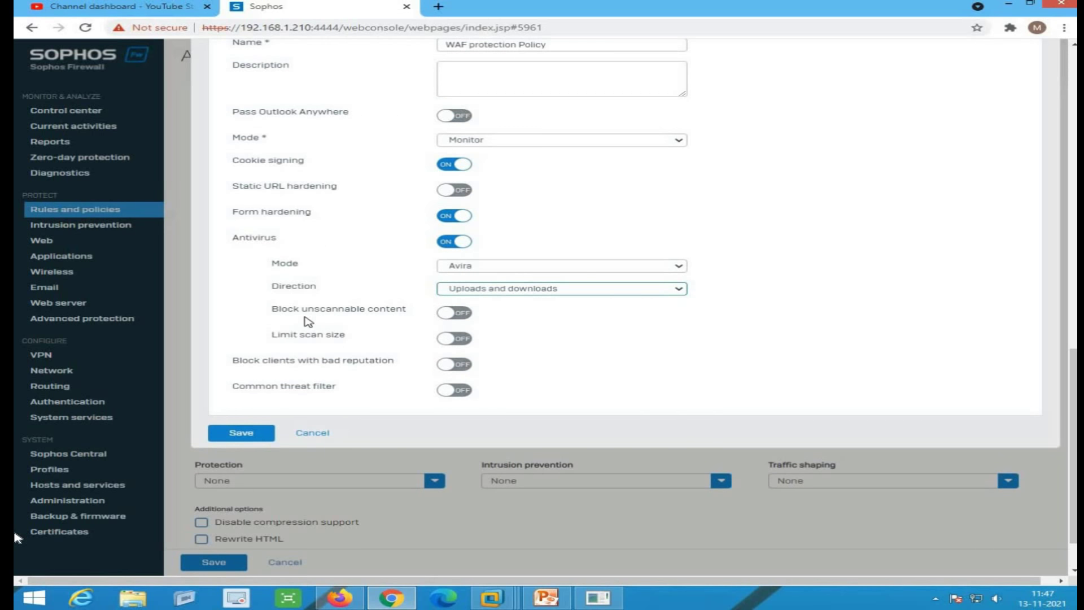
click(468, 317)
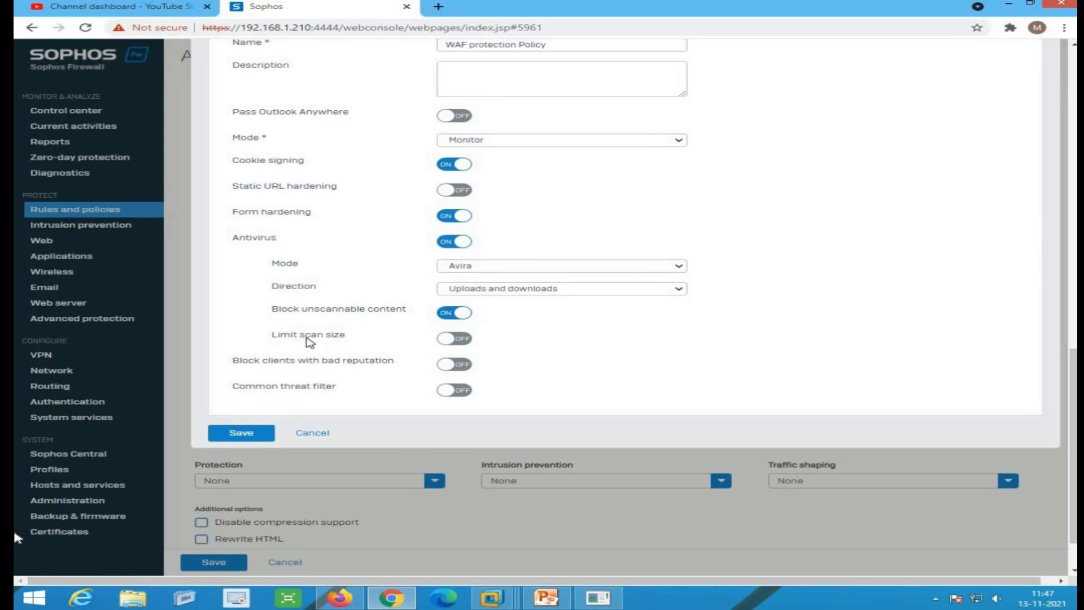
click(462, 340)
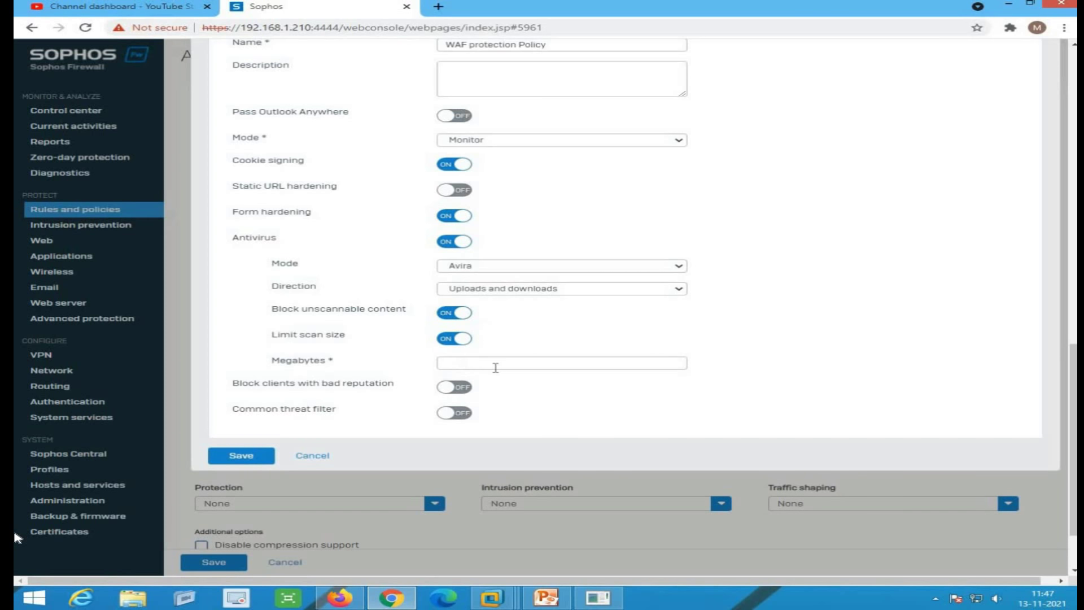
click(458, 340)
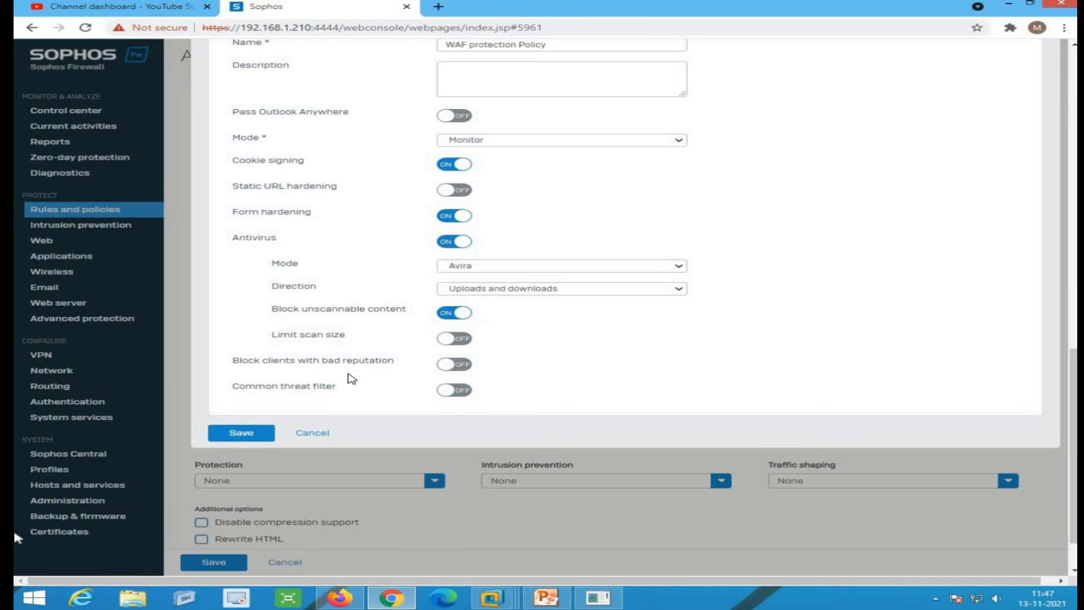
Step: Block clients with bad reputation, skipping remote lookups, and enable the common threat filter at Level 1 (most permissive)
click(463, 365)
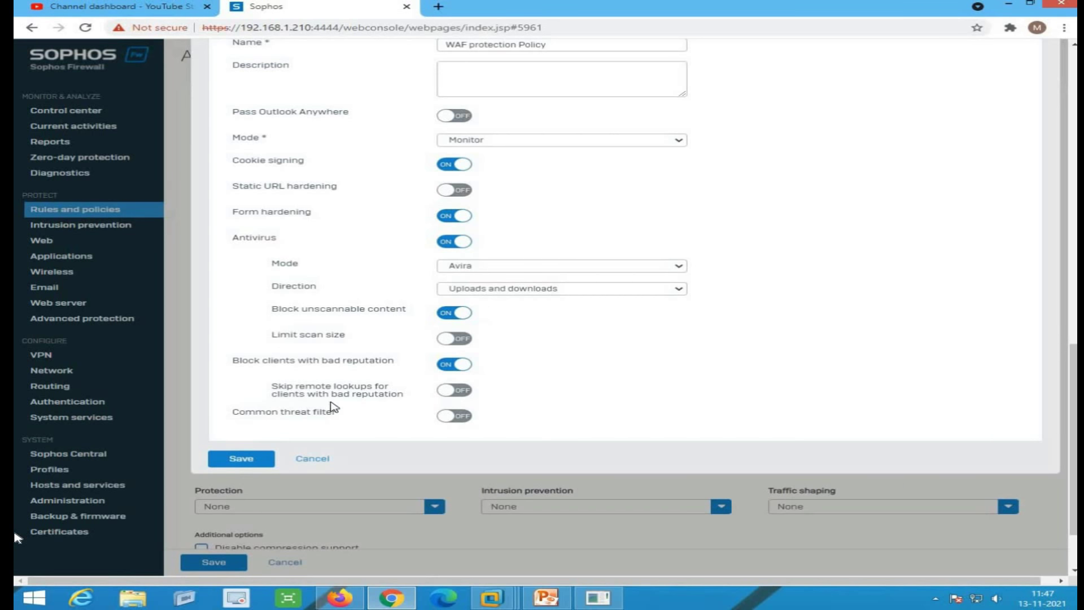
click(462, 391)
click(461, 418)
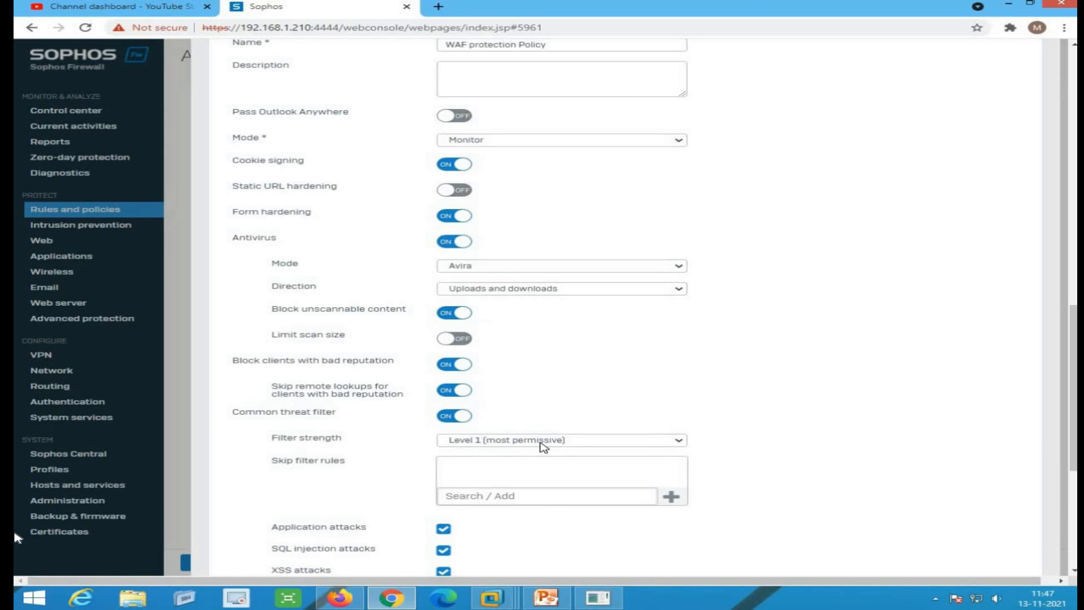
scroll(544, 447, down, 2)
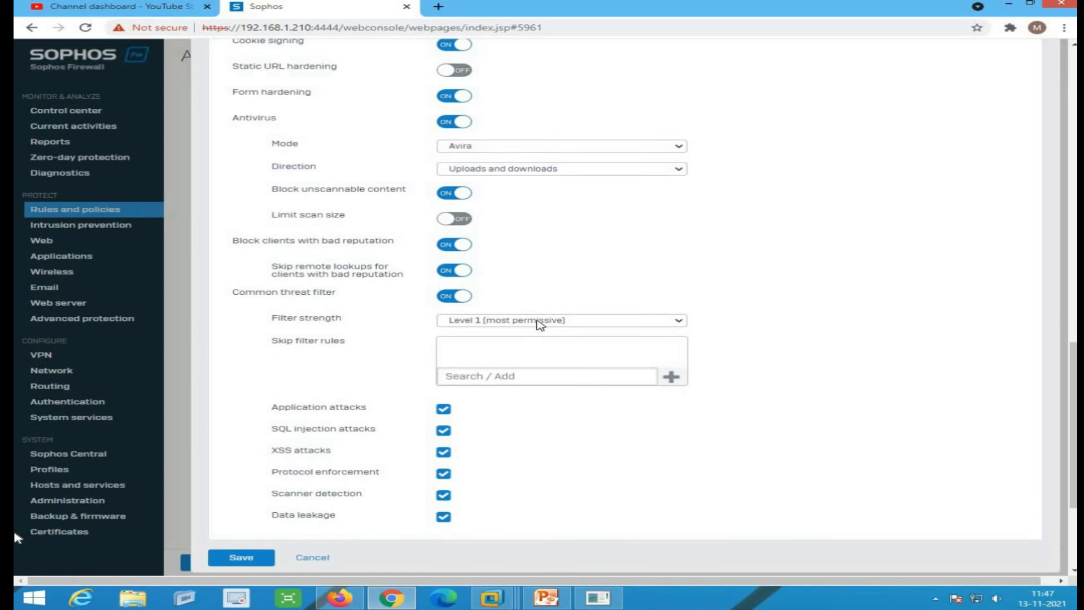
click(540, 324)
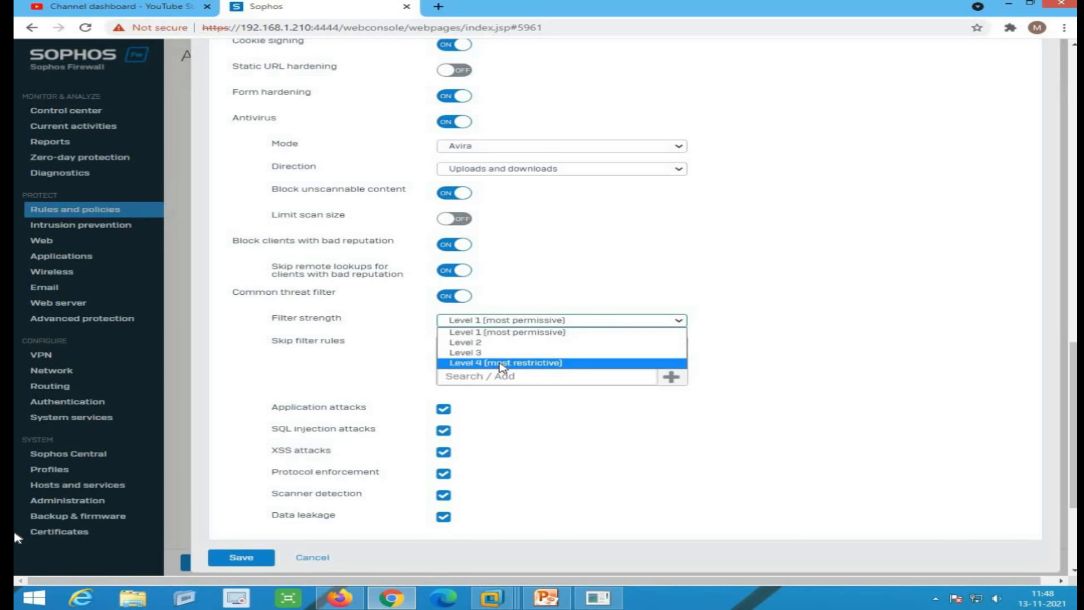
click(508, 333)
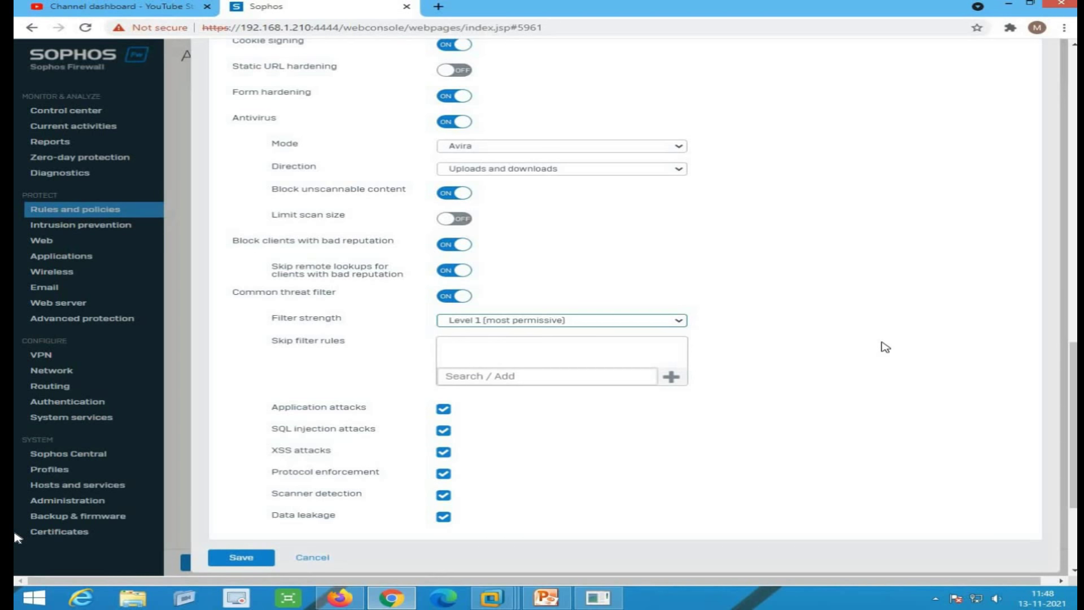
Step: Review the settings of the protection policy with all threat categories kept selected, and save the policy
scroll(877, 347, down, 2)
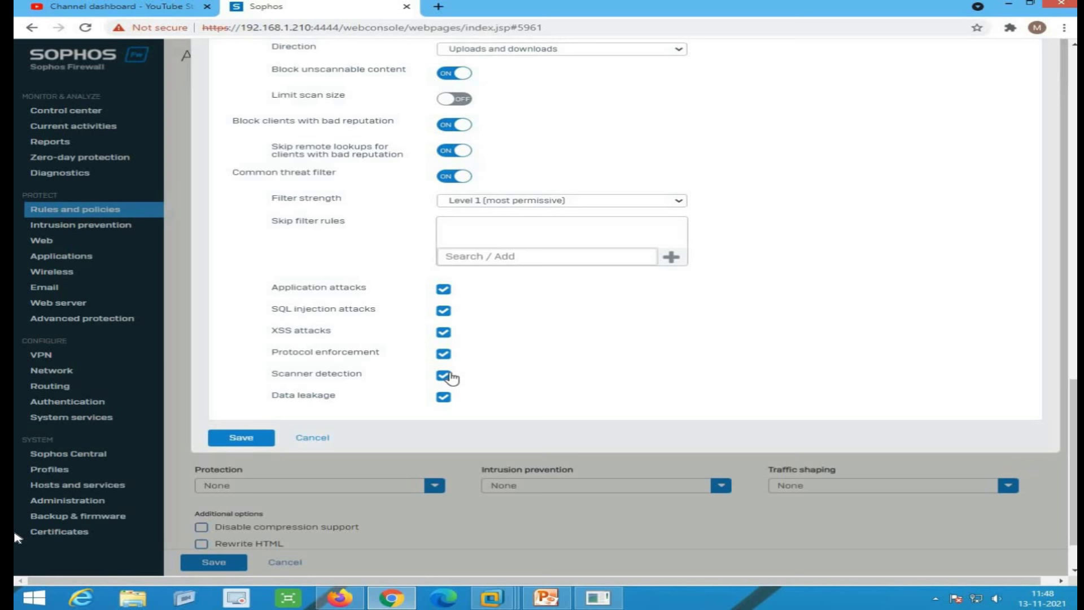
scroll(408, 399, down, 1)
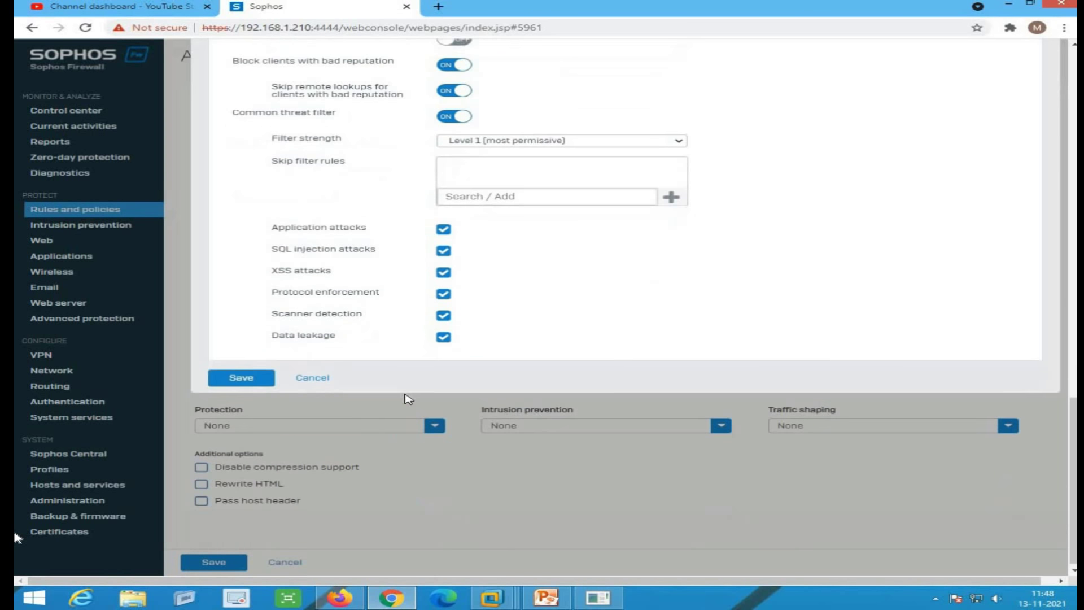
scroll(408, 399, up, 10)
scroll(443, 310, down, 6)
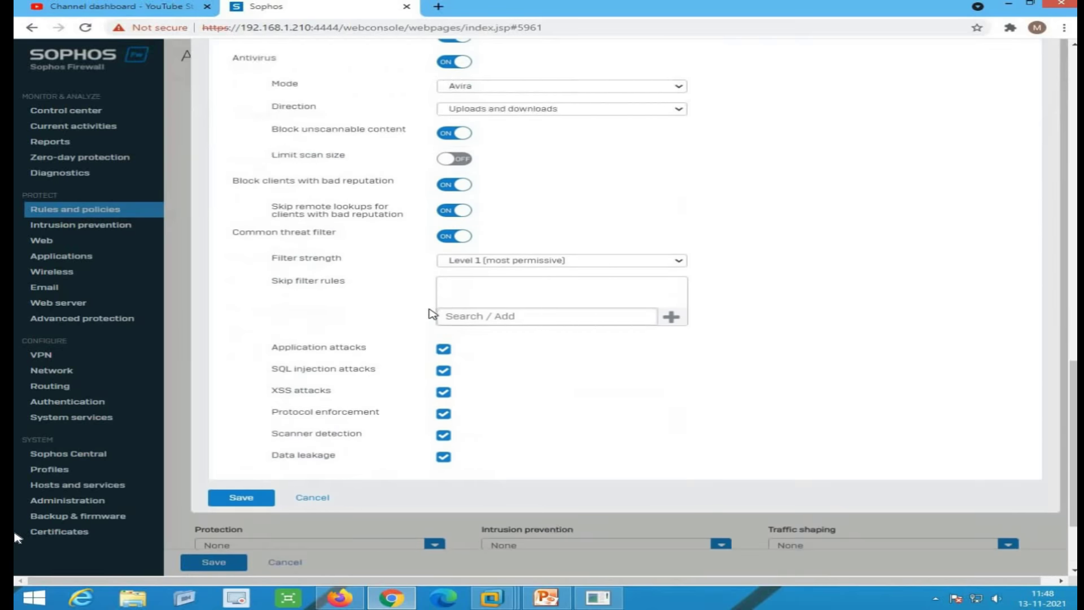
scroll(433, 314, down, 2)
click(242, 378)
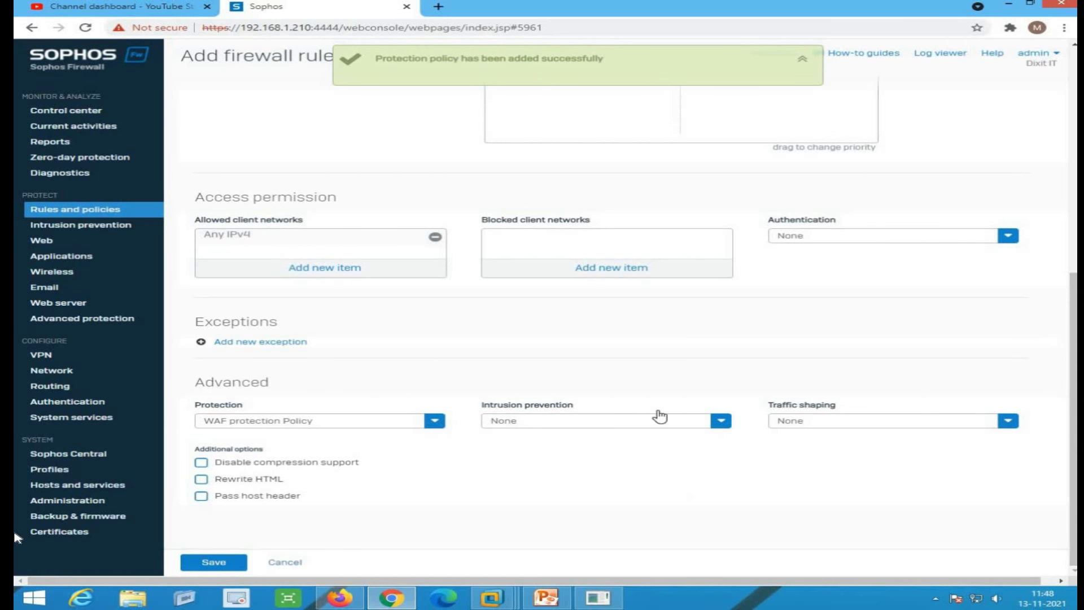
Step: Examine the rule's intrusion prevention and traffic shaping choices, leaving both at None, and consult the presentation slide on HTML rewriting
click(621, 421)
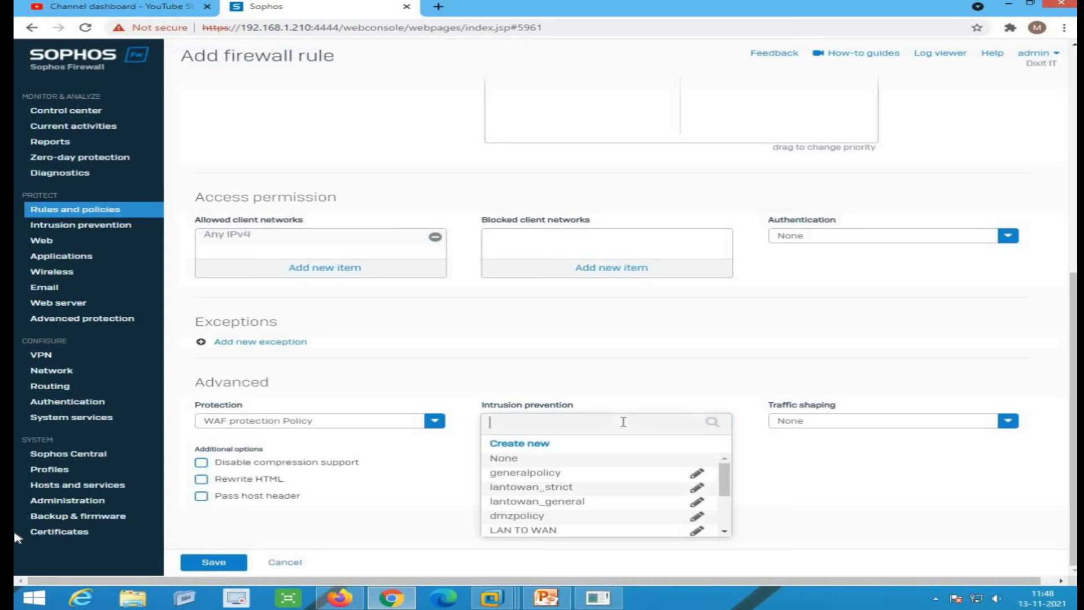
click(878, 421)
click(561, 354)
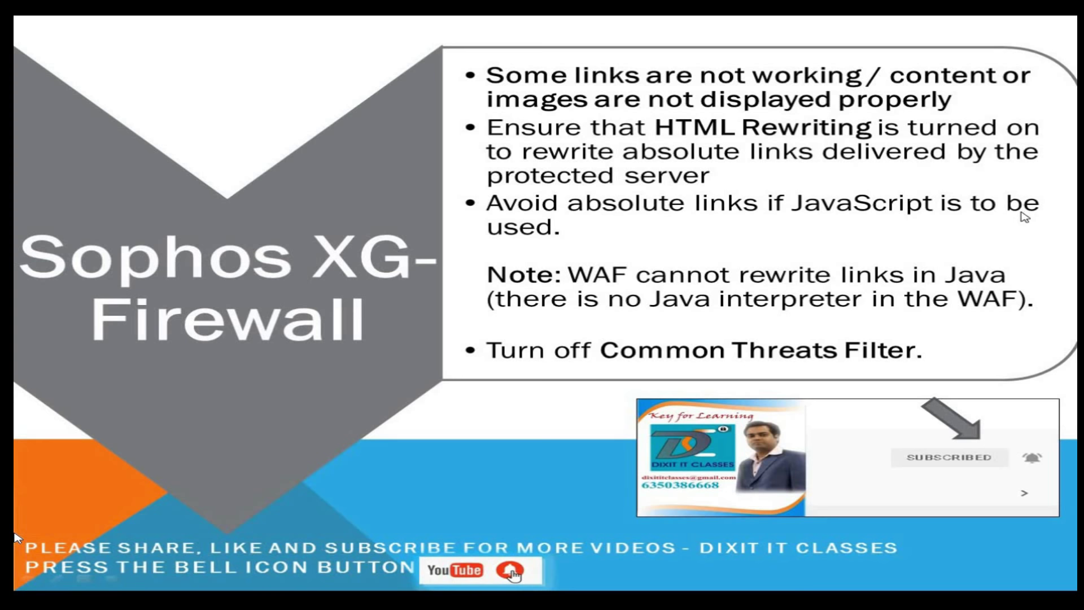
key(alt+Tab)
key(alt+Tab)
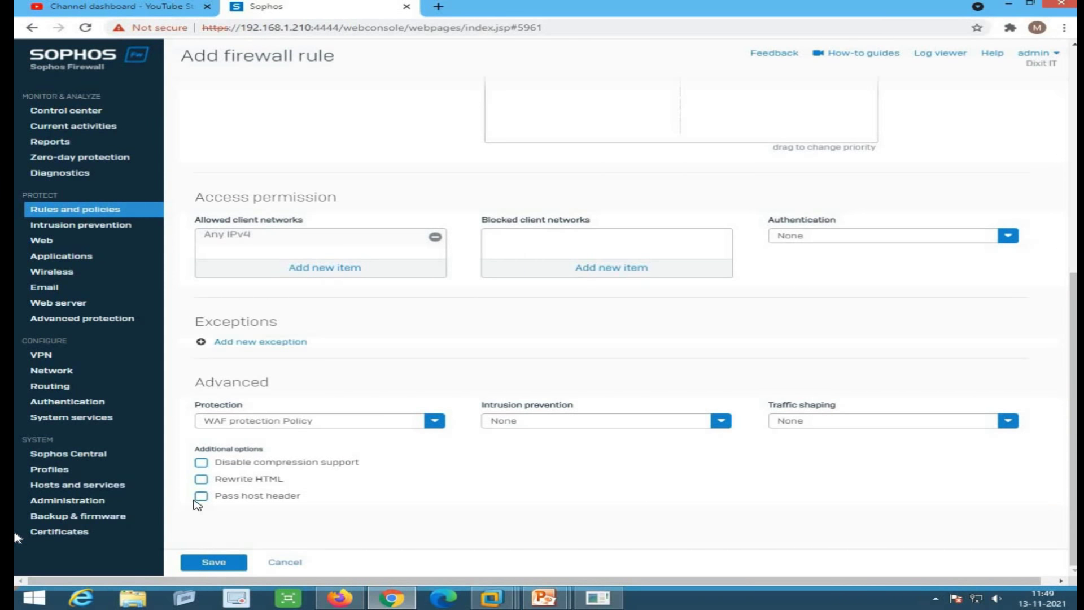
Step: Enable Rewrite HTML and Pass host header in the rule's additional options and save the WAF rule
click(202, 481)
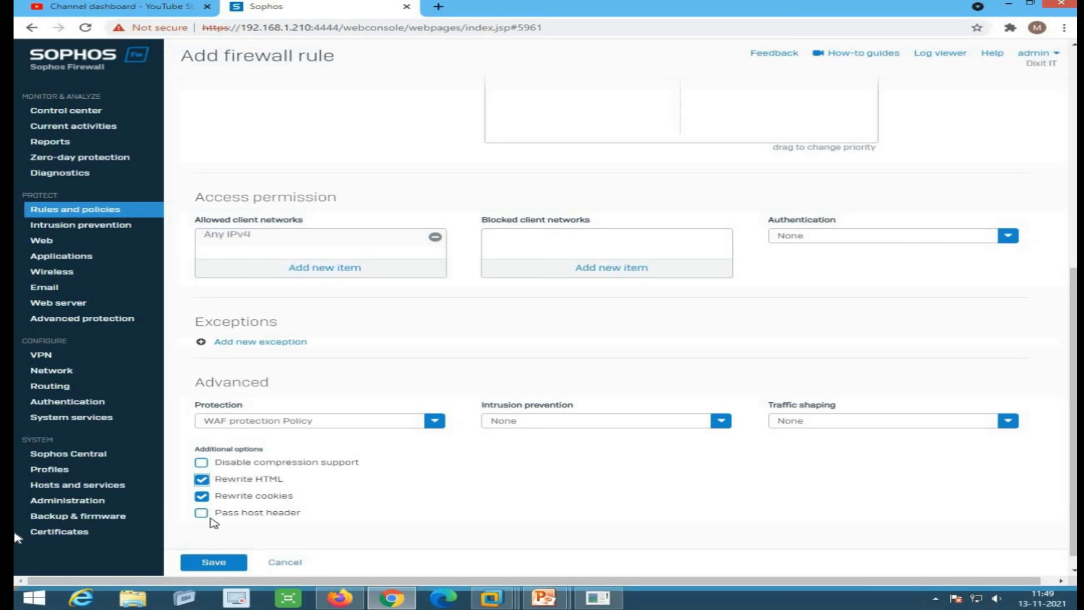
click(202, 514)
click(222, 563)
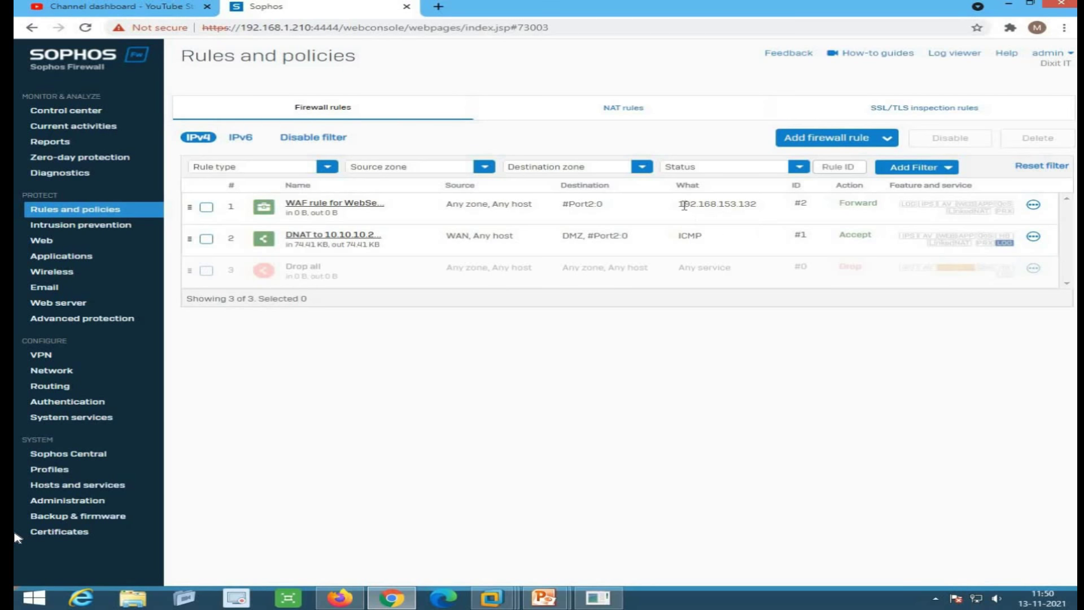
Step: Copy the WAF rule's domain 192.168.153.132 and open it in a new browser tab to test web server access
drag(678, 204, 761, 209)
key(ctrl+c)
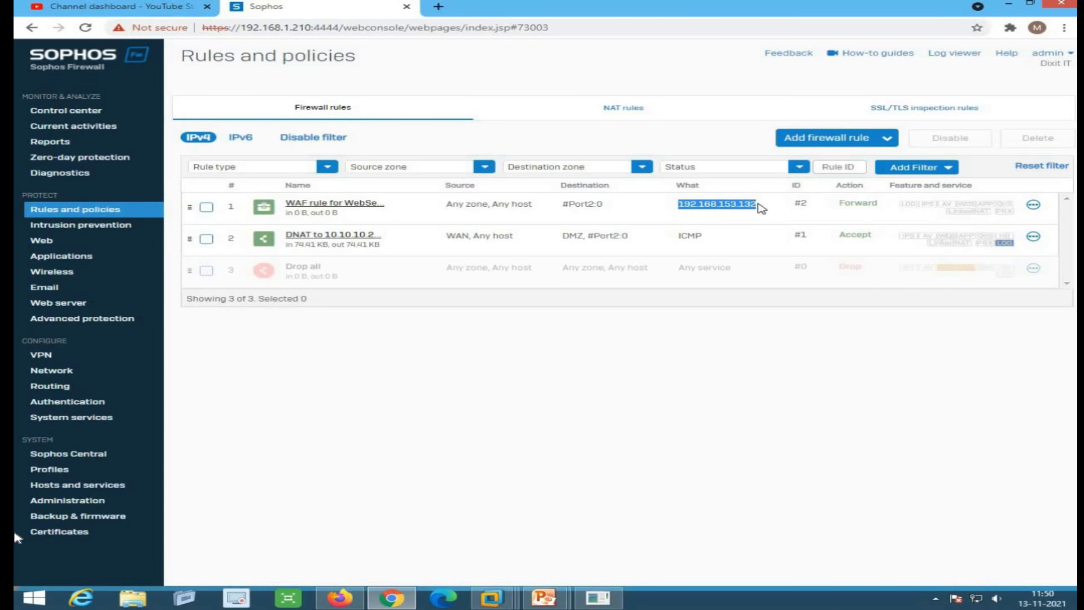
click(438, 7)
key(ctrl+v)
key(Return)
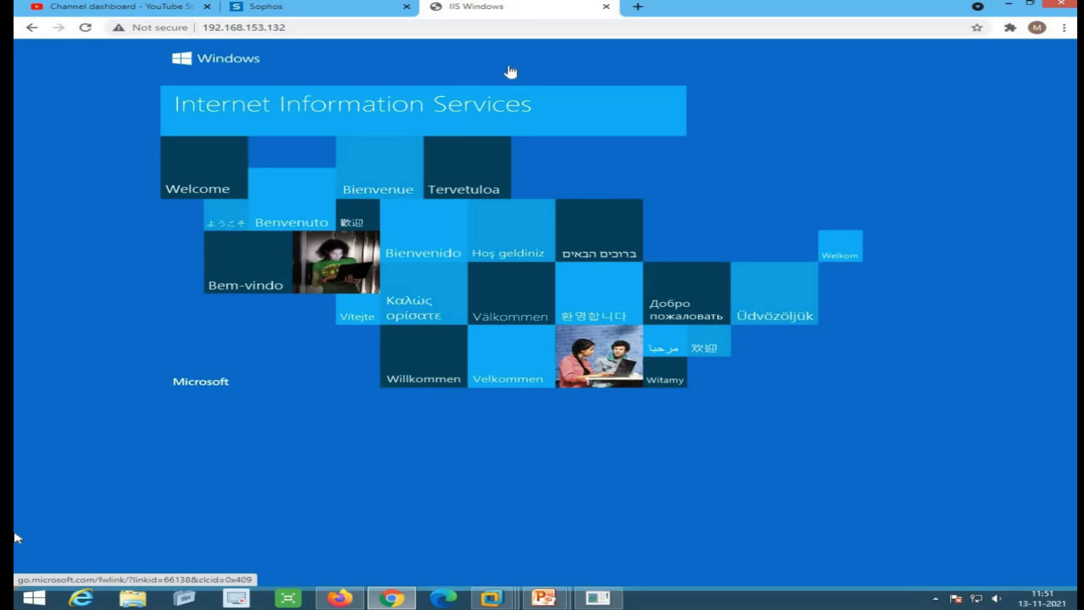
Step: Disable the WAF rule for WebServer and reload 192.168.153.132 to test access without the rule
click(337, 11)
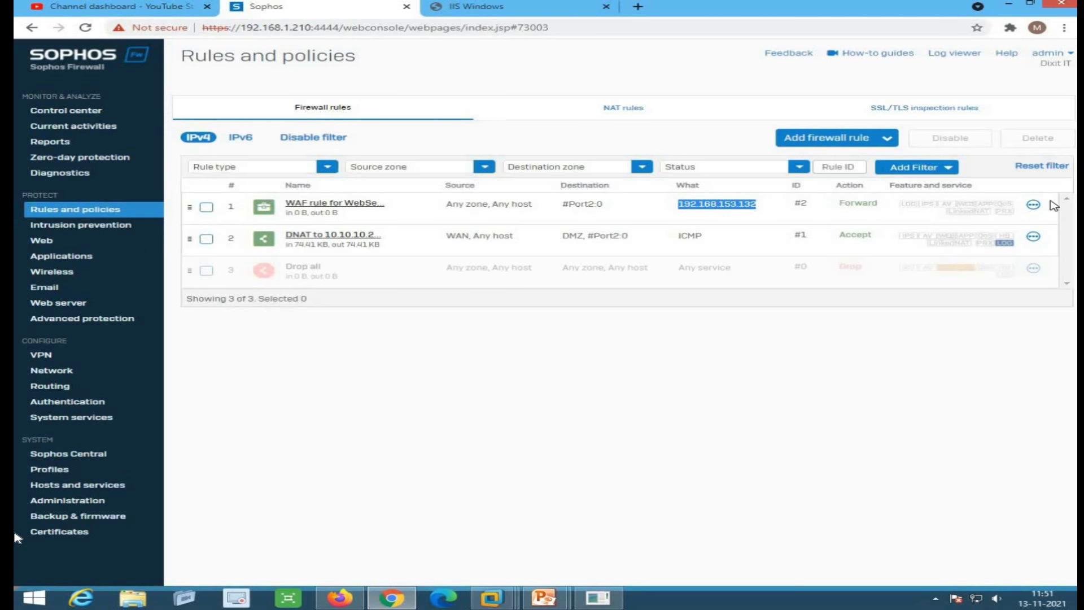
click(206, 207)
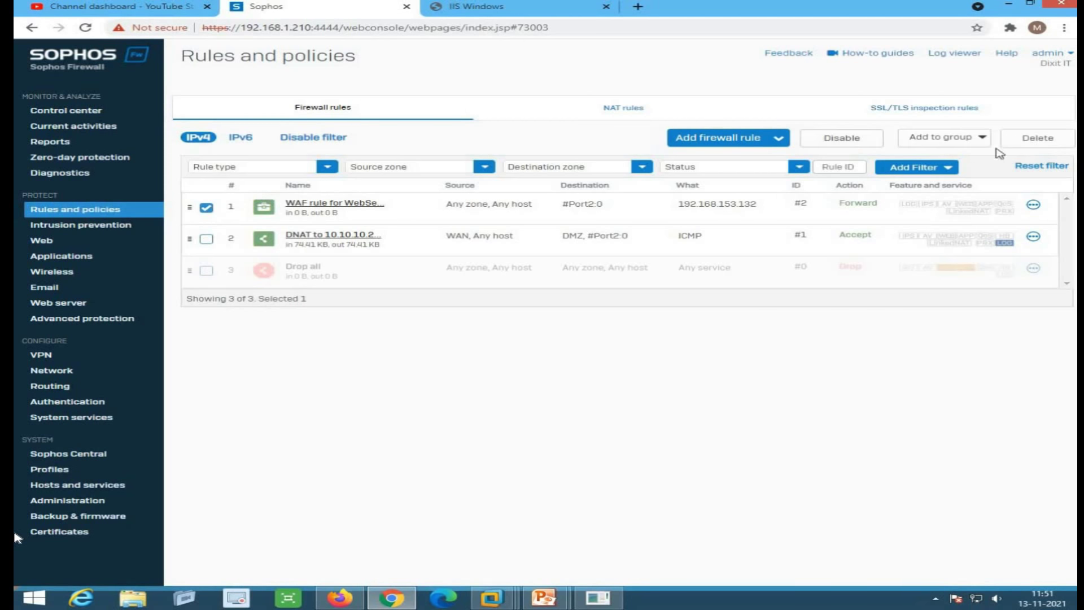
click(843, 140)
click(511, 326)
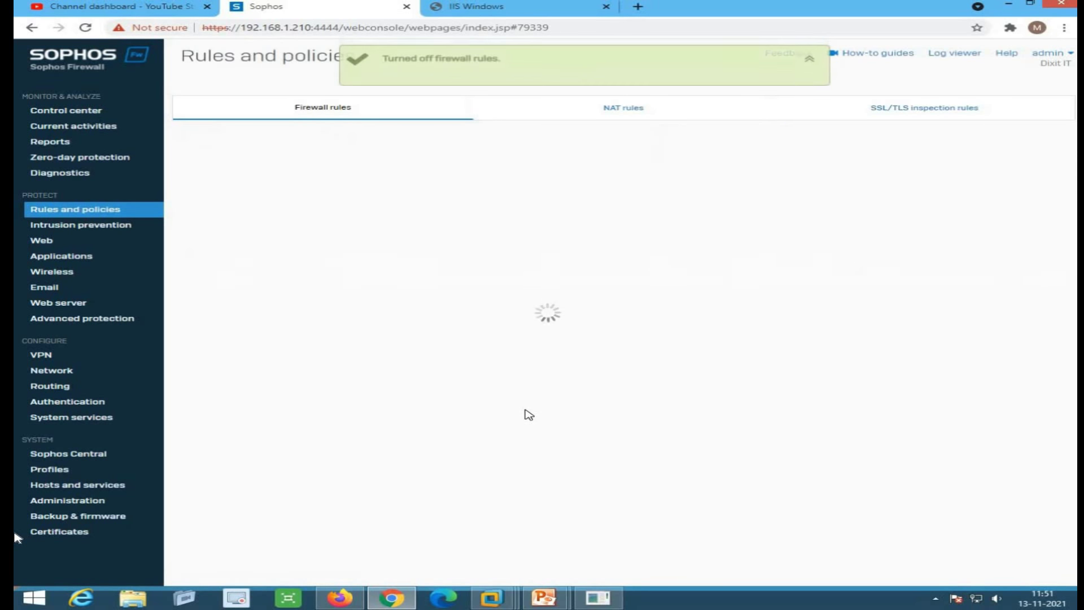
click(514, 8)
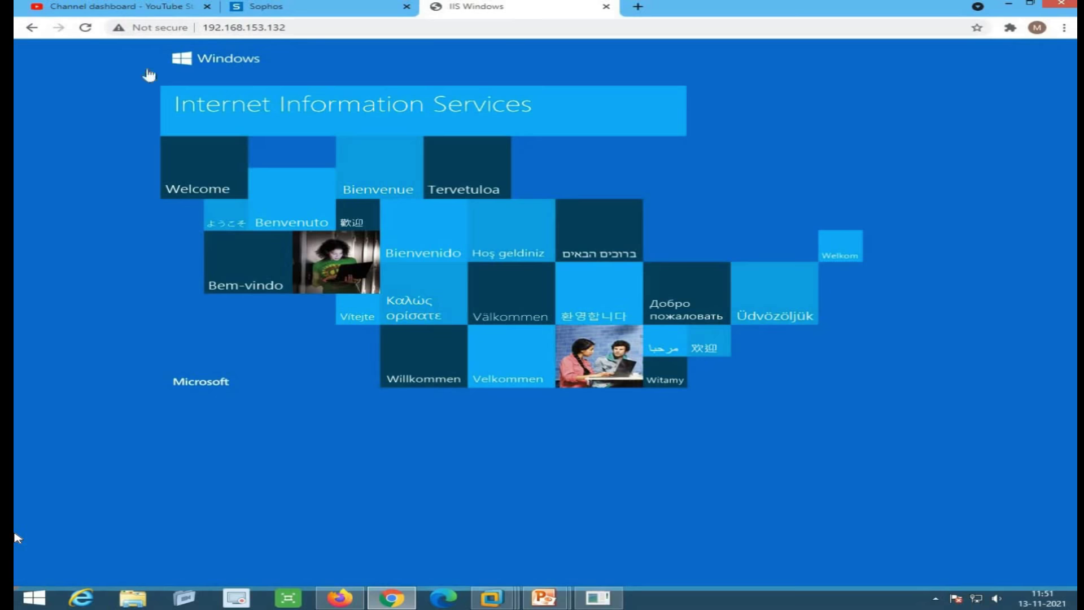
click(86, 28)
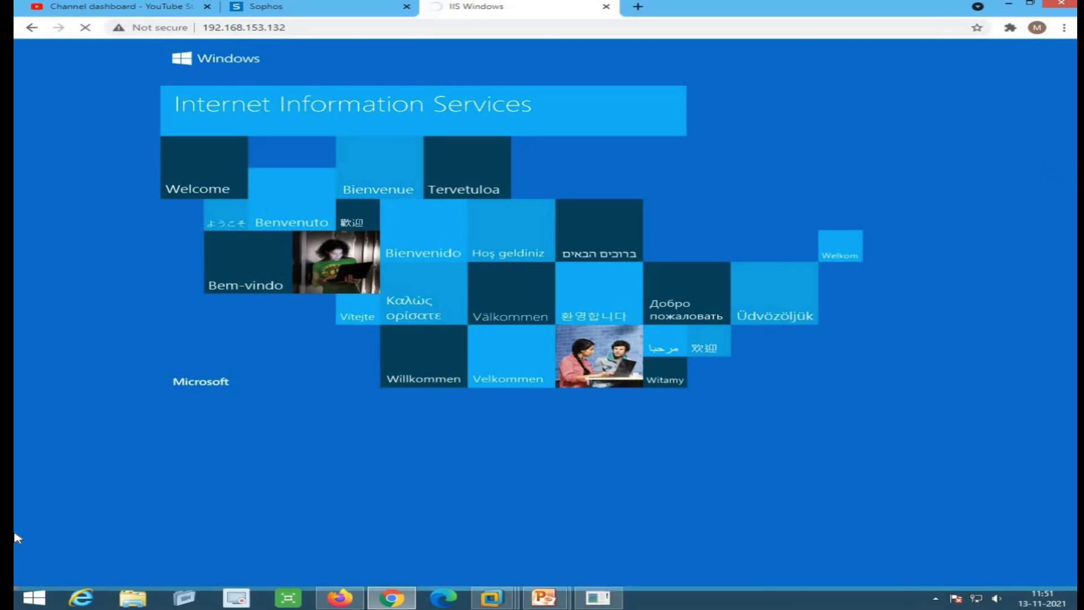
Step: Enable the WAF rule for WebServer again and reload 192.168.153.132 until access is retested
click(285, 11)
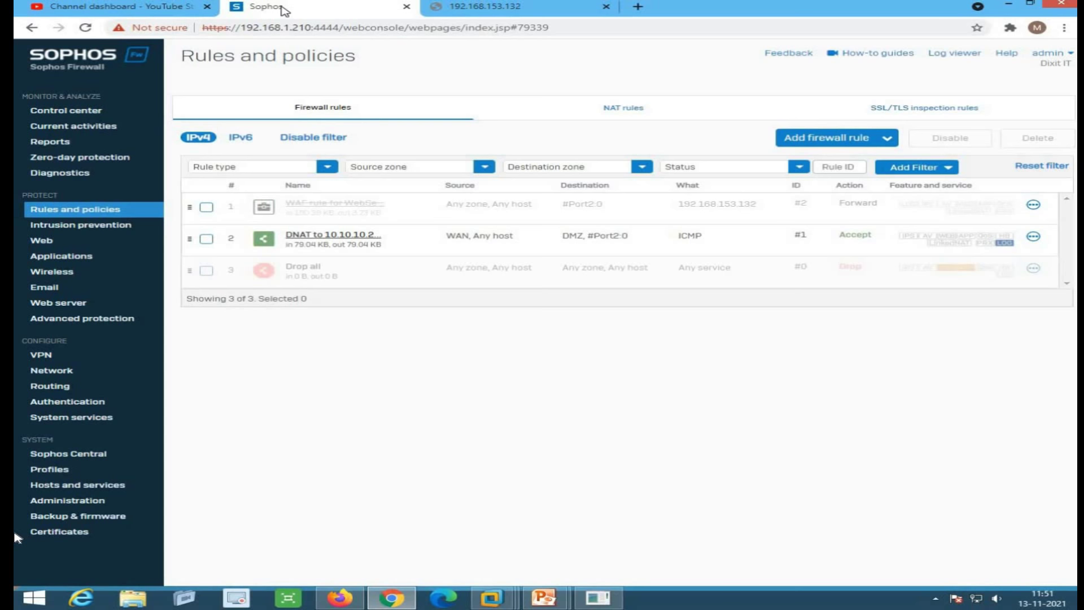
click(206, 208)
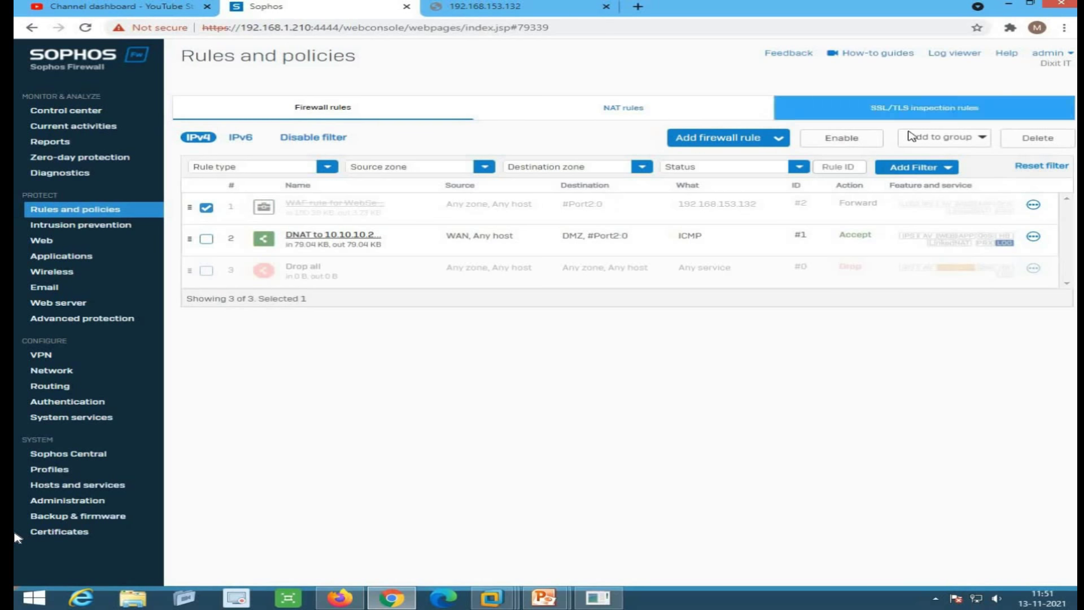
click(842, 138)
click(511, 325)
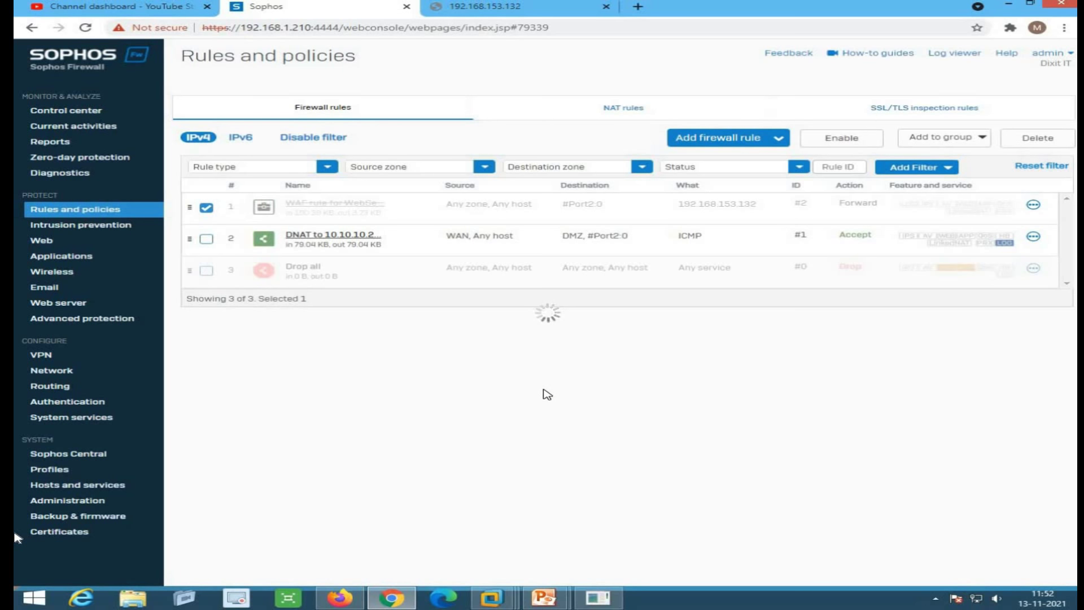
click(513, 14)
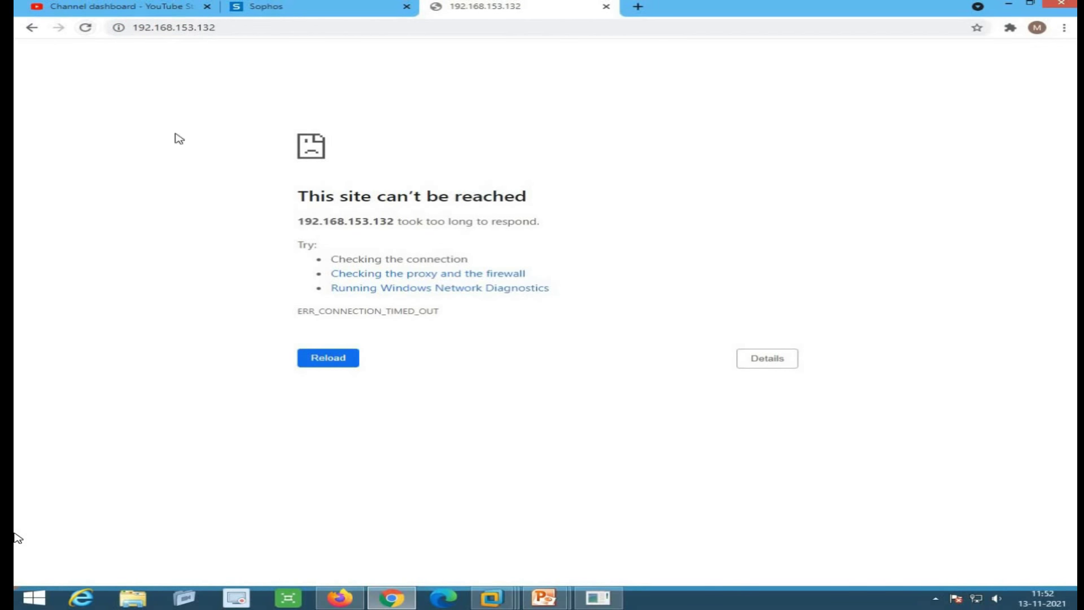
key(F5)
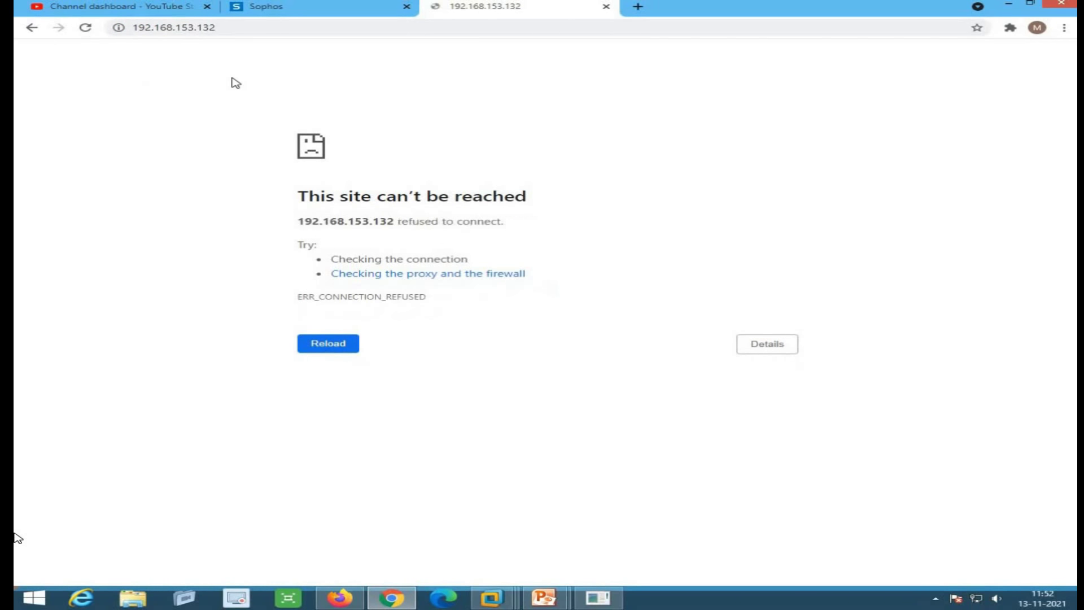
click(86, 27)
key(F5)
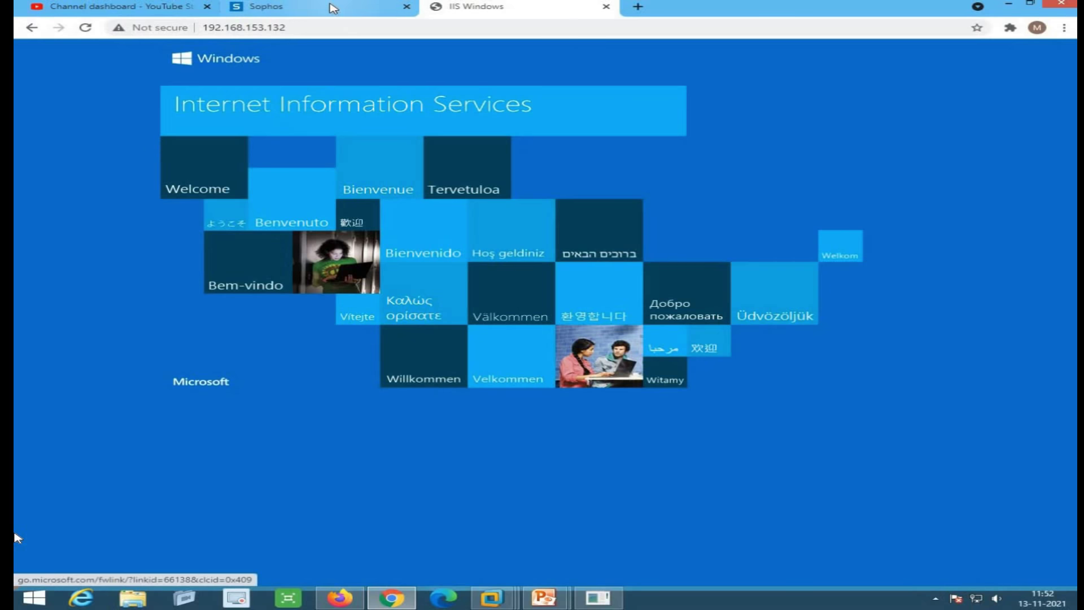
Step: Examine the client authentication modes of the Basic with passthrough web server policy, keeping Basic, and check the firewall's list of users
click(333, 8)
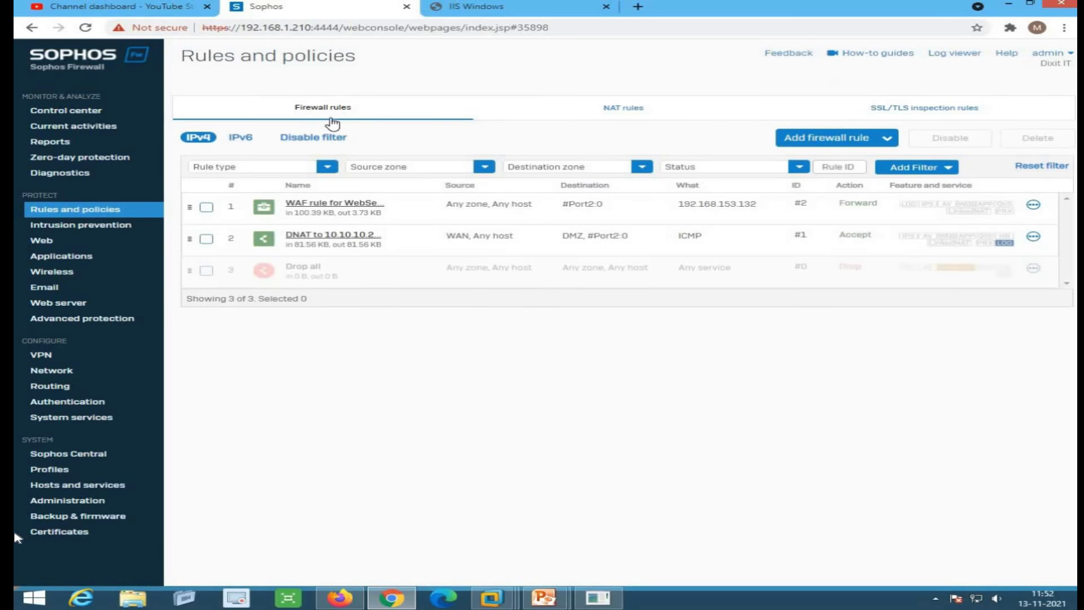
click(66, 307)
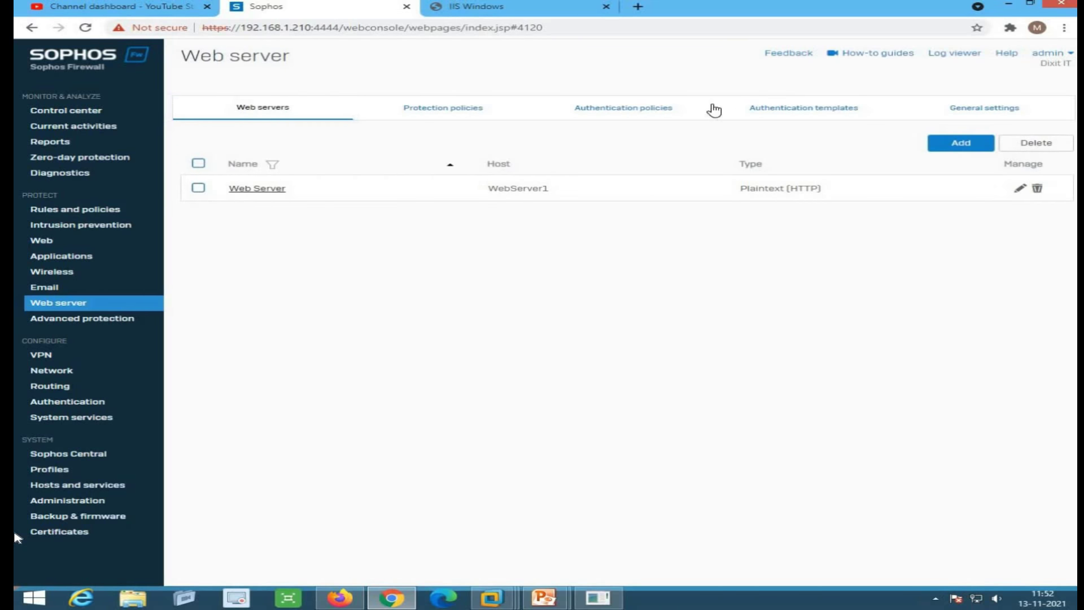
click(616, 117)
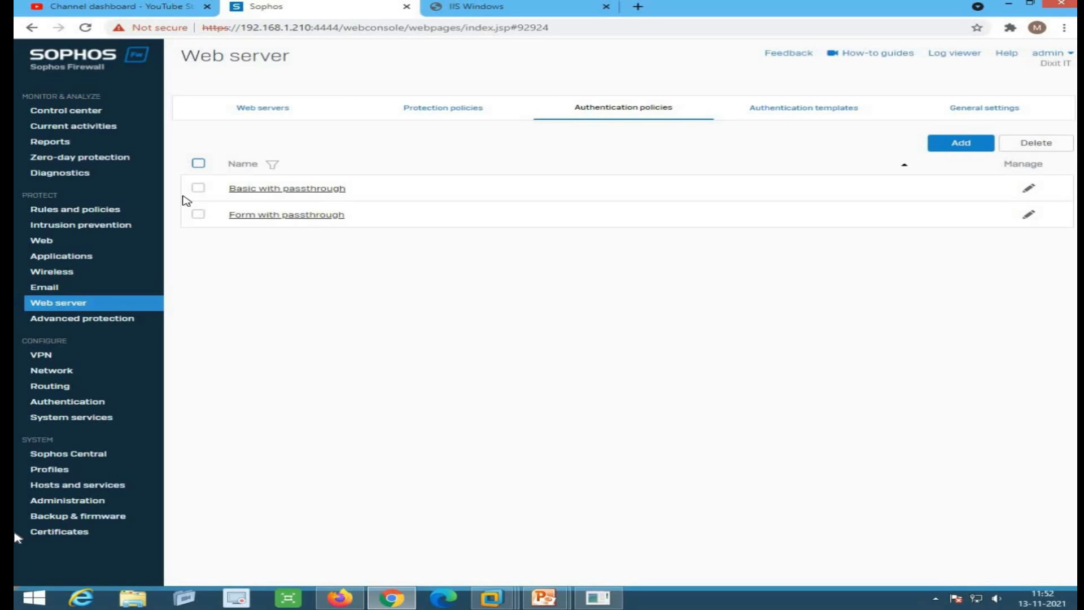
click(313, 191)
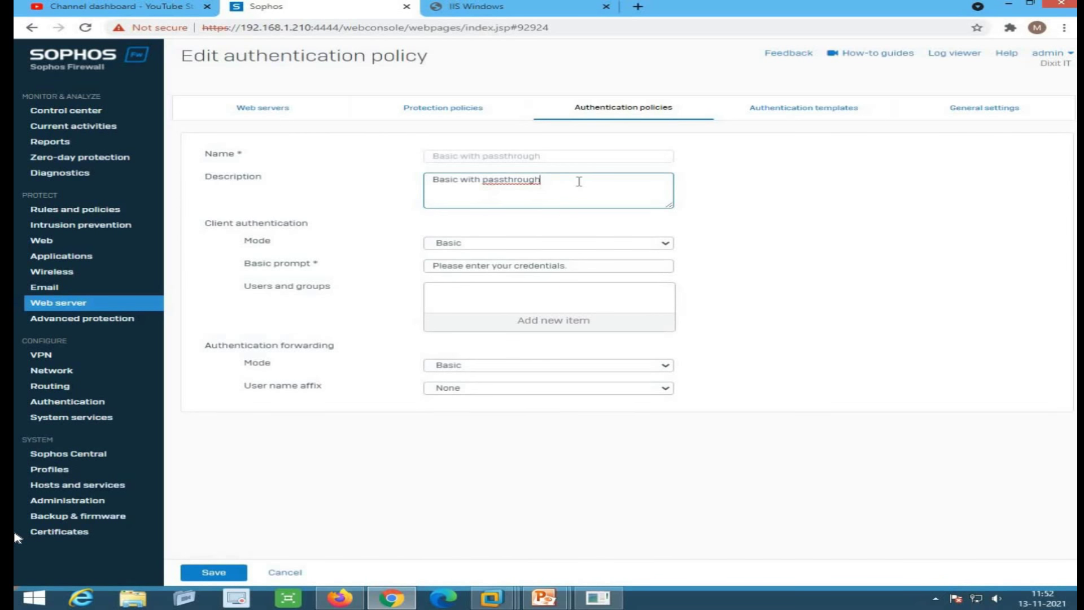
click(506, 245)
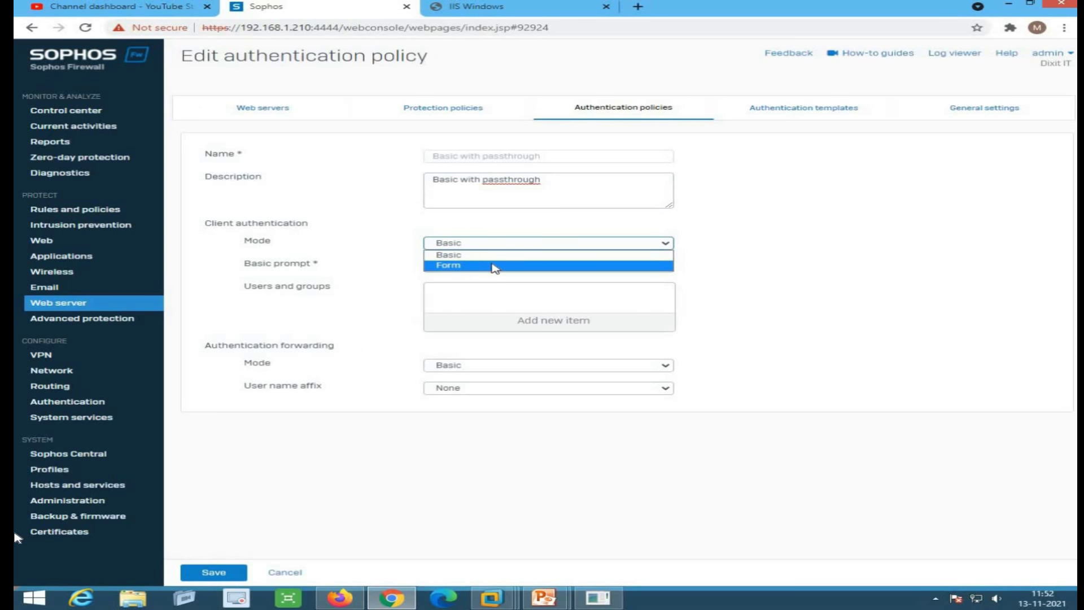
click(491, 257)
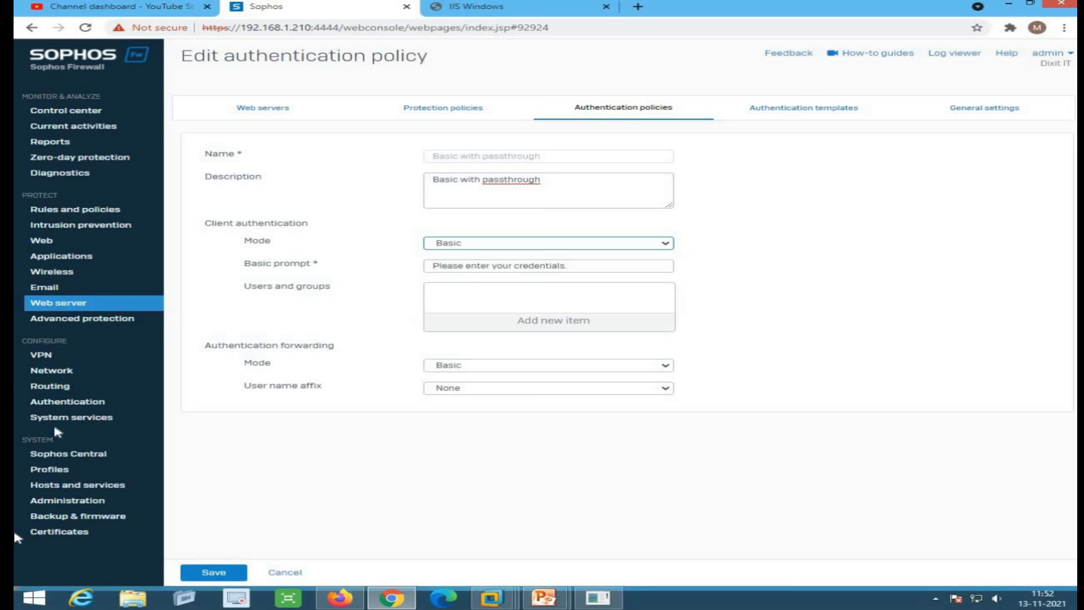
click(79, 406)
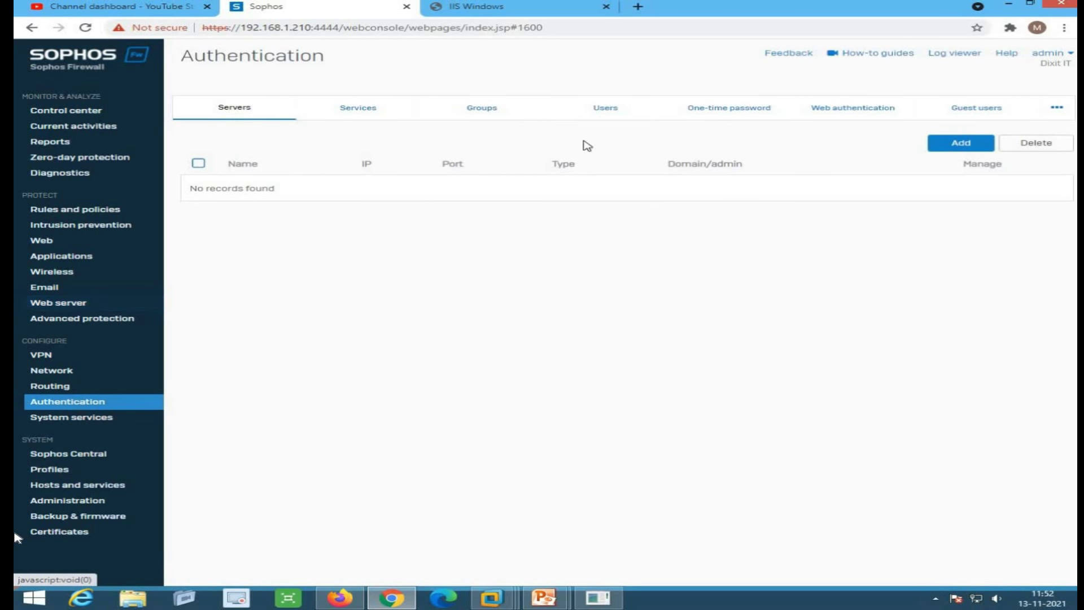
click(600, 110)
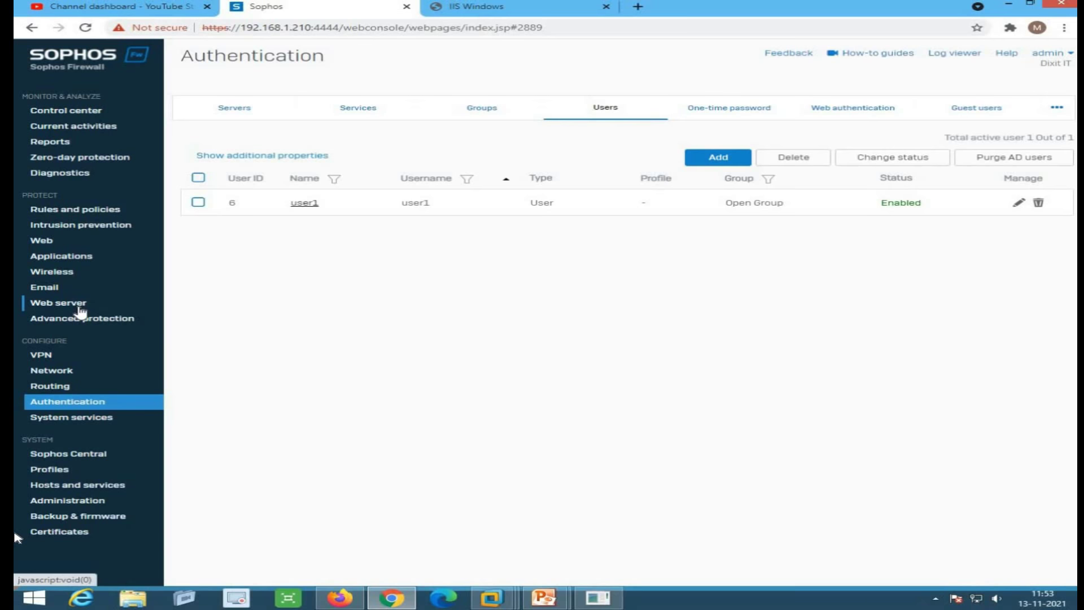
Step: Add user1 to the Basic with passthrough authentication policy, keep the user name affix at None, and save the policy
click(81, 308)
click(654, 109)
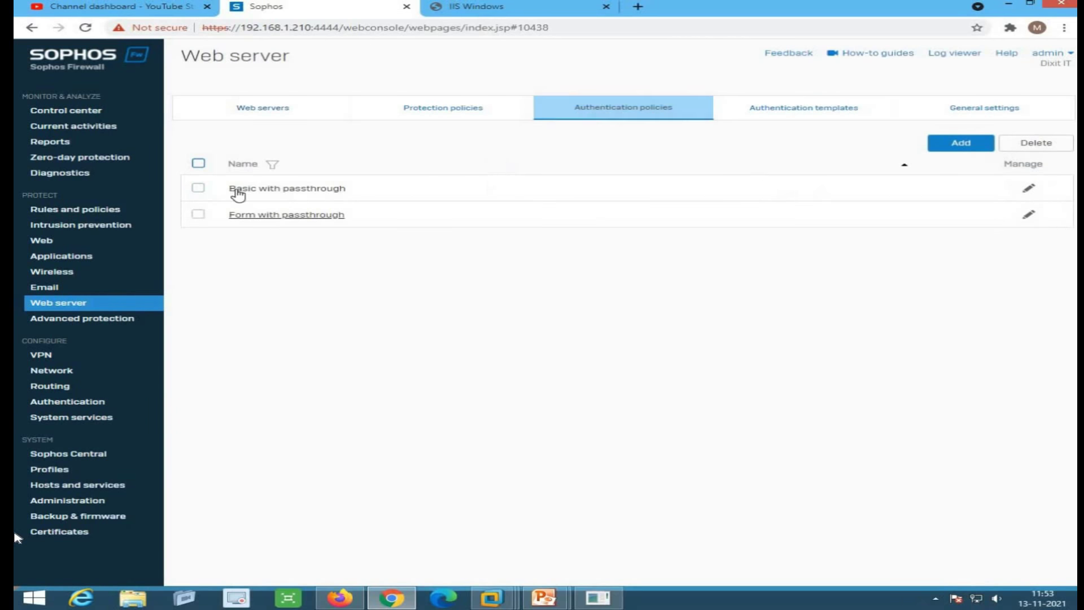
click(268, 191)
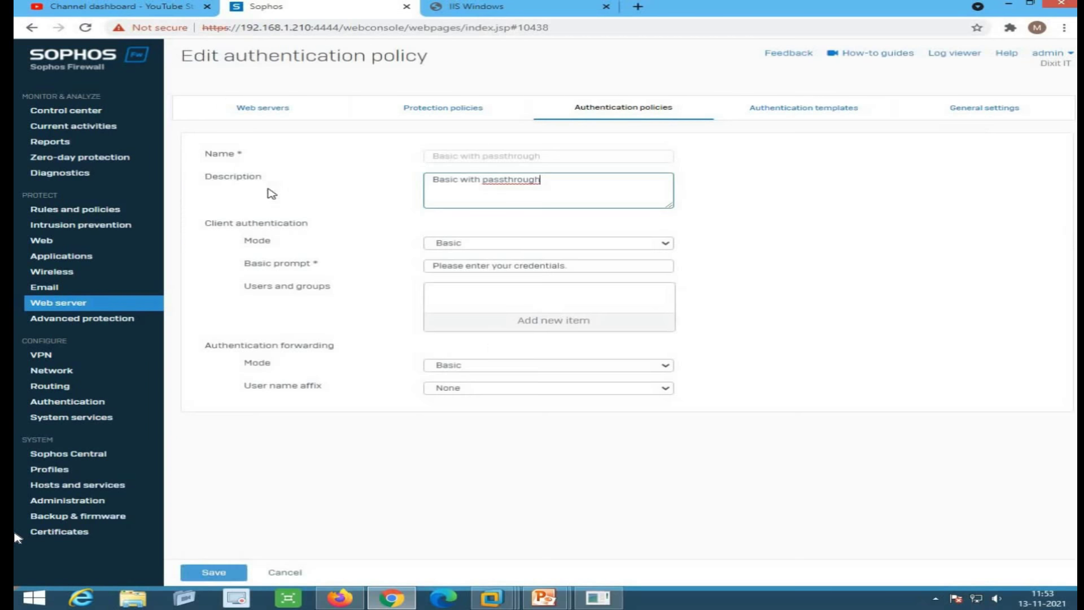
click(531, 323)
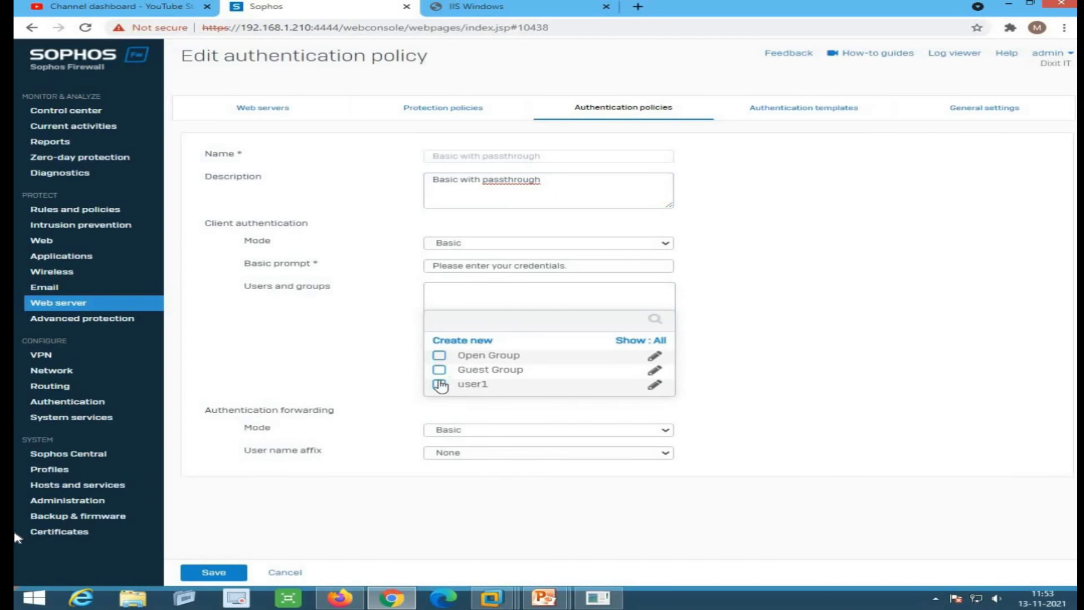
click(440, 385)
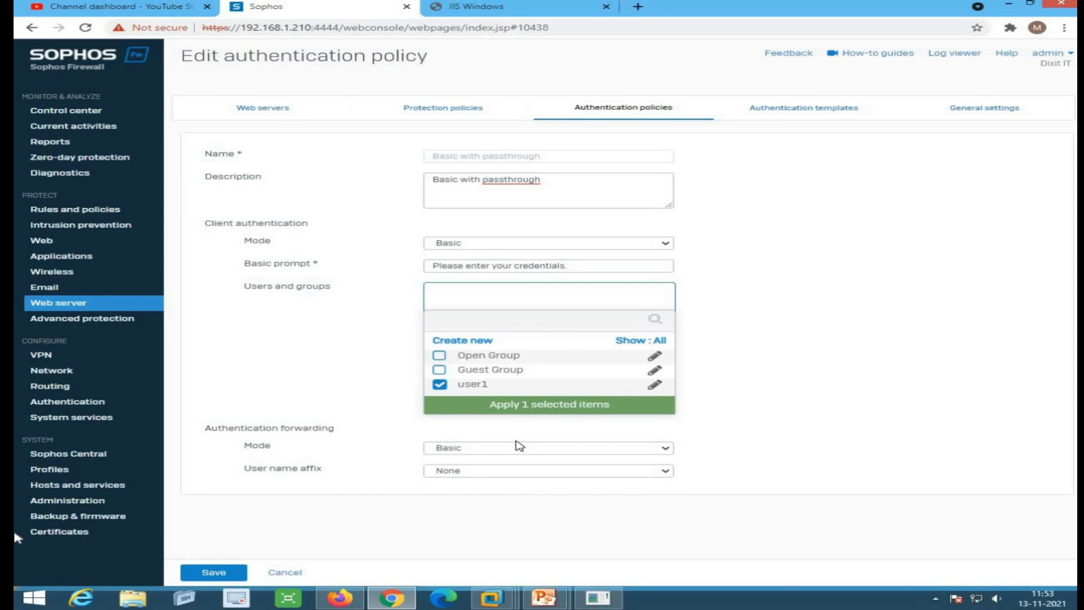
click(535, 405)
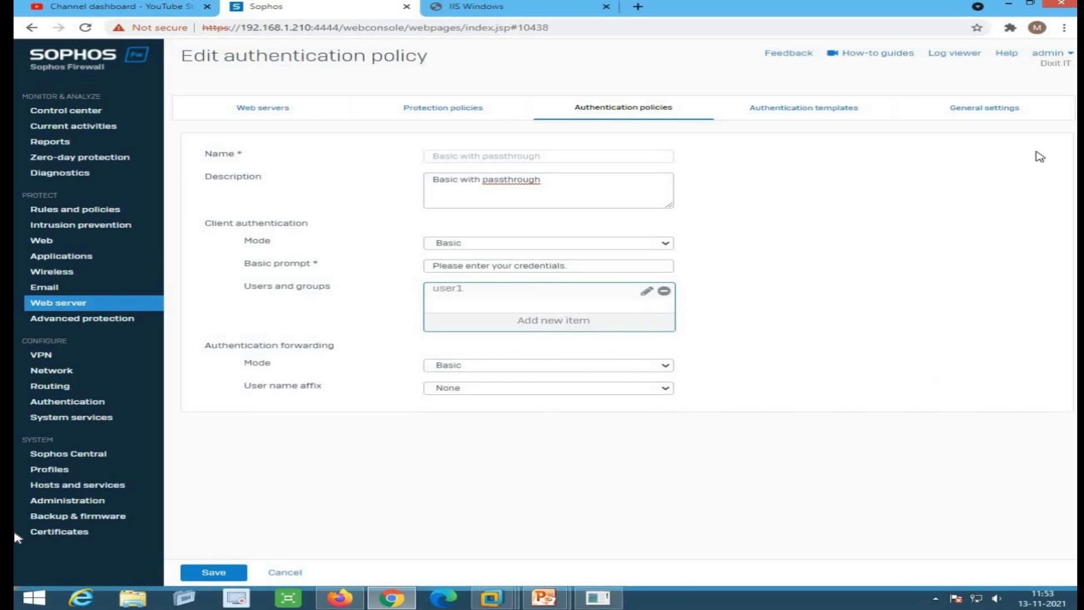
click(452, 389)
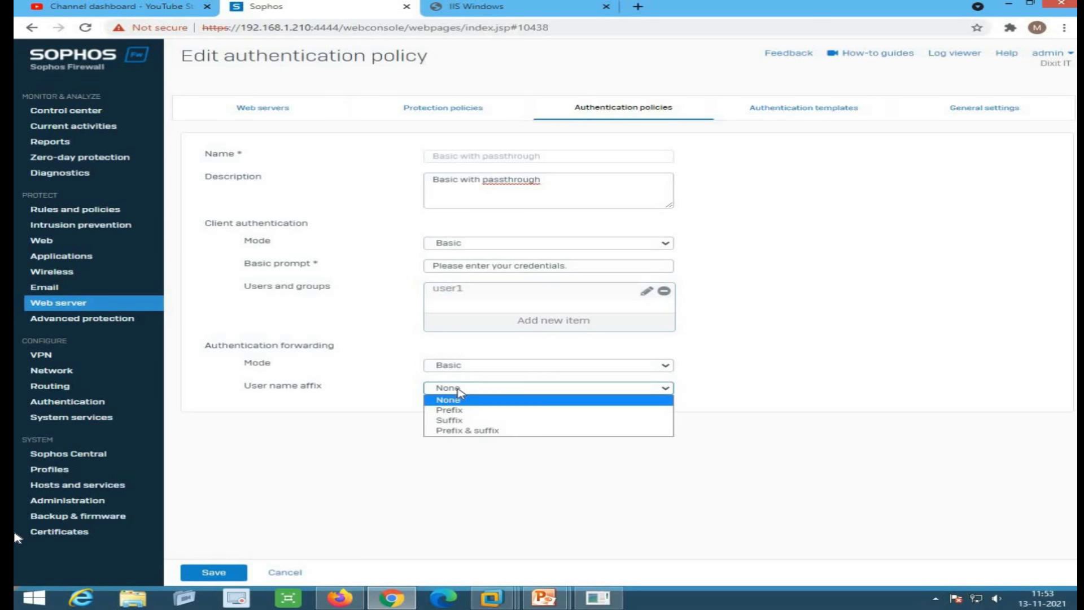
click(458, 390)
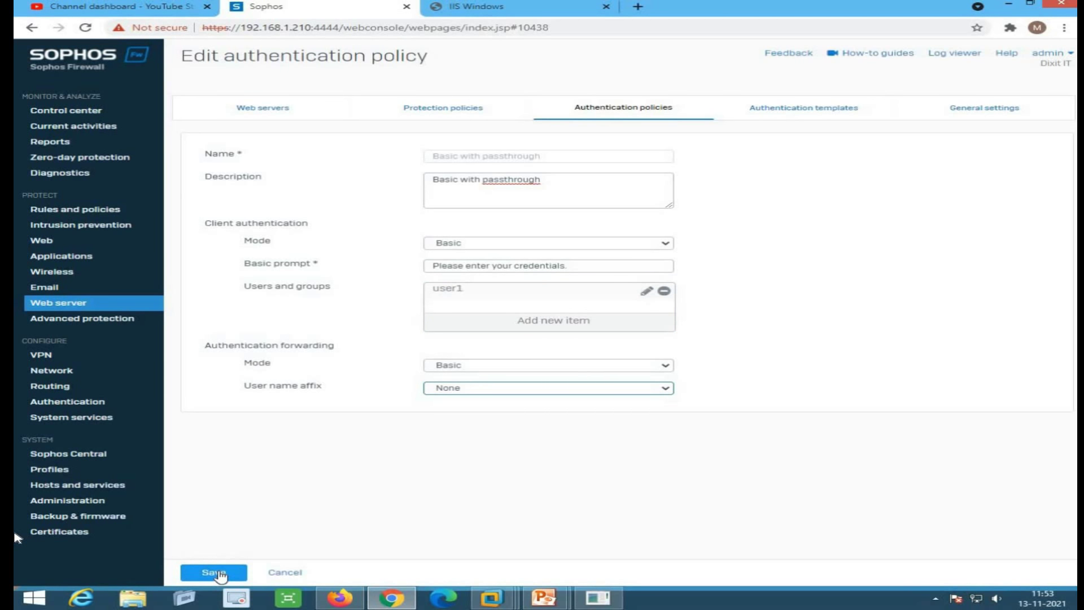
click(221, 574)
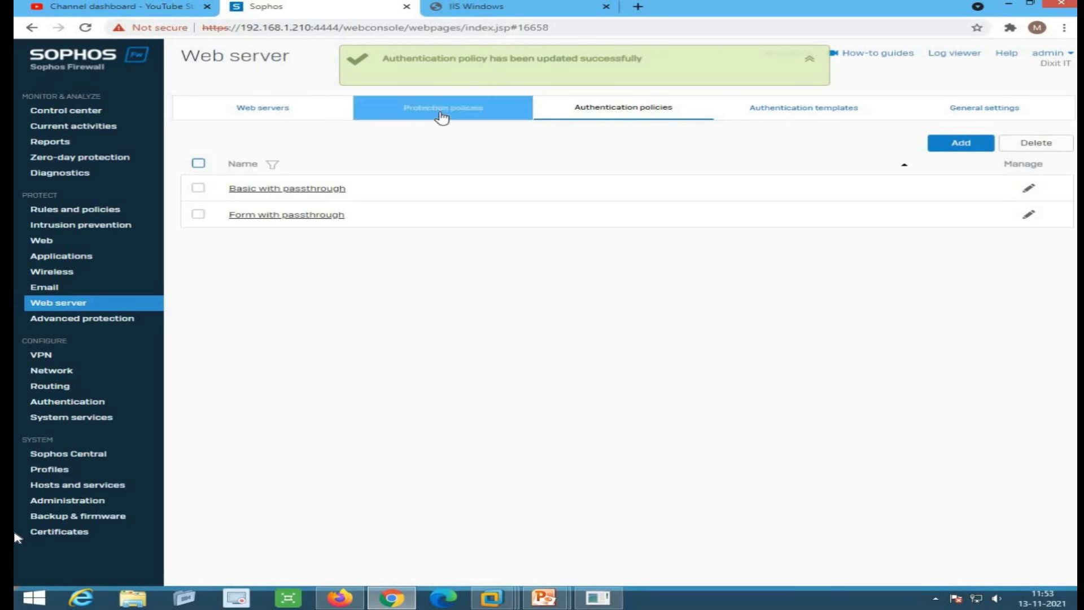
Step: Set the WAF rule for WebServer's authentication to Basic with passthrough and save it, accepting the HTTP credentials warning
click(91, 210)
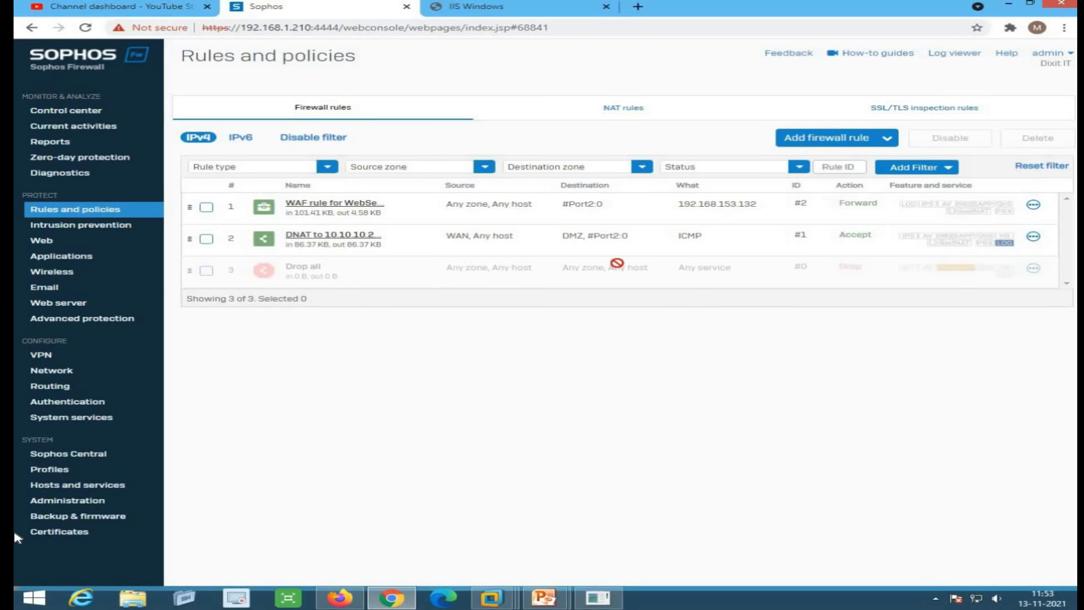
click(333, 205)
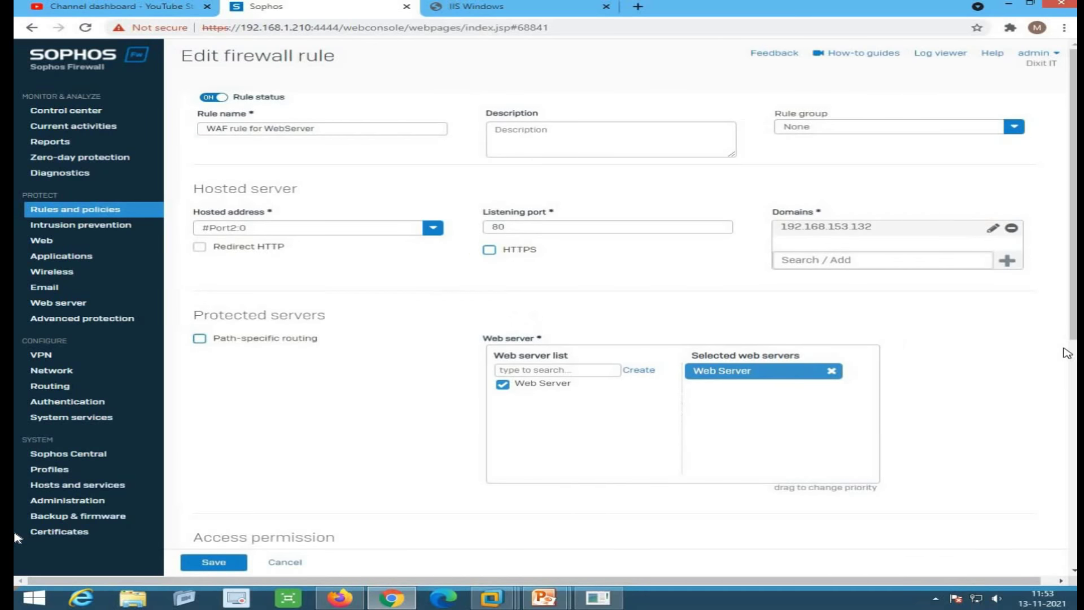
scroll(1067, 353, down, 8)
scroll(1067, 352, up, 2)
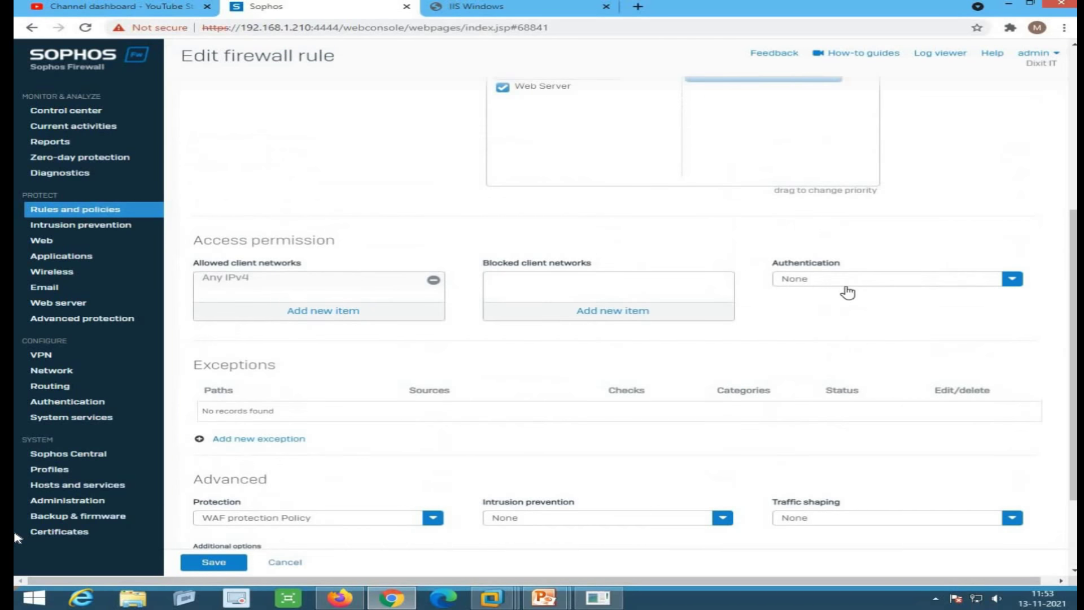
click(884, 284)
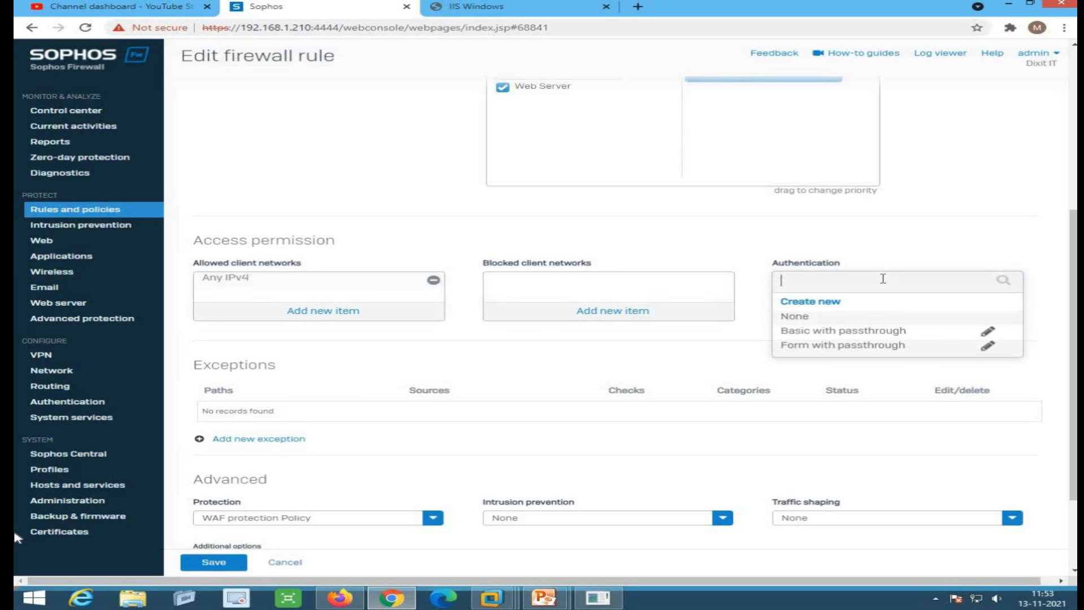
click(855, 332)
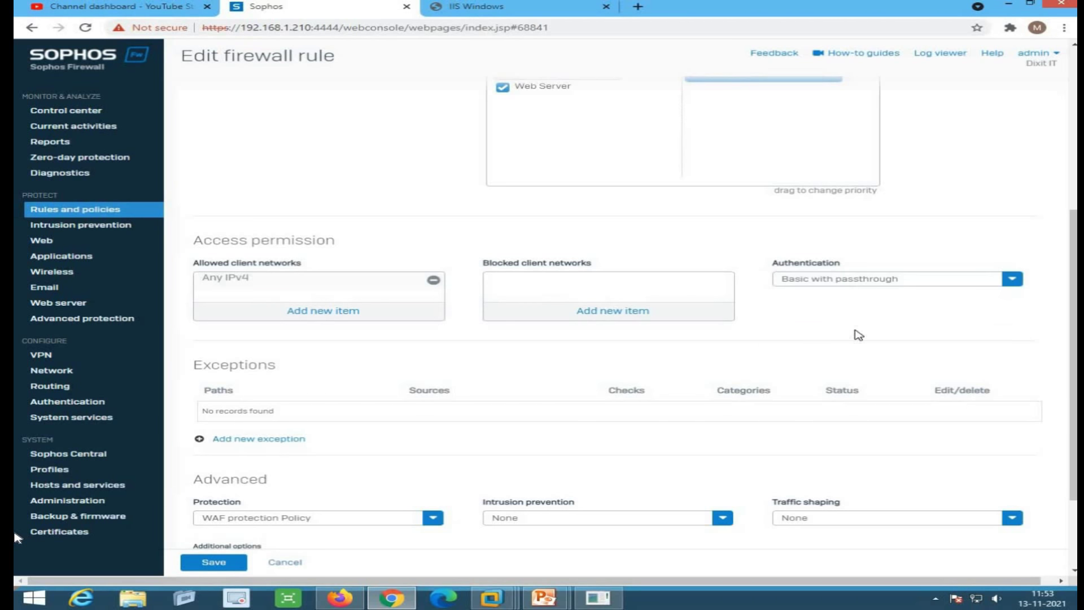
click(228, 565)
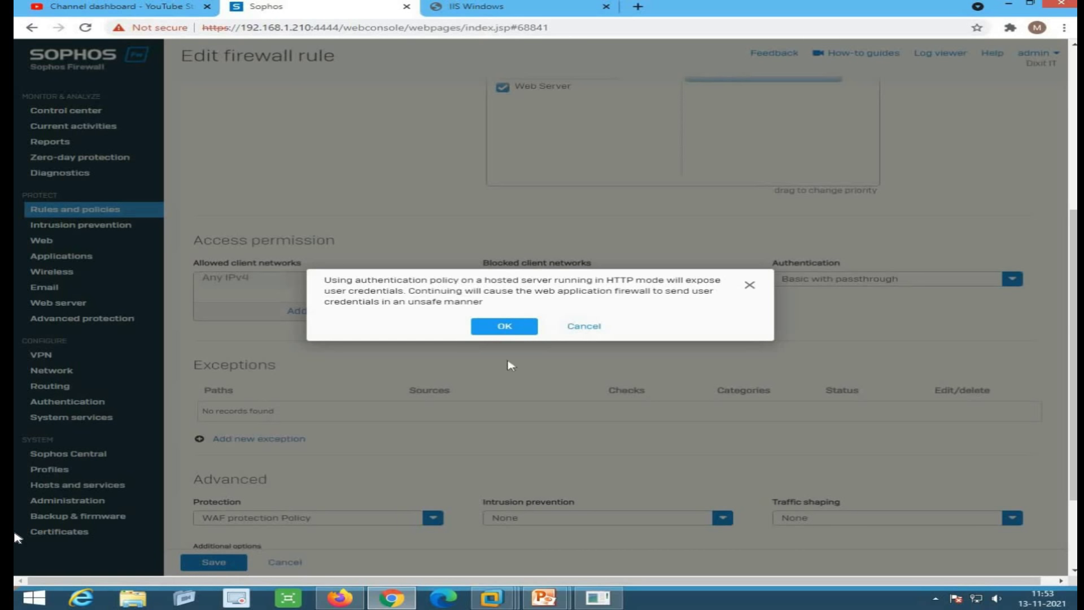
click(521, 328)
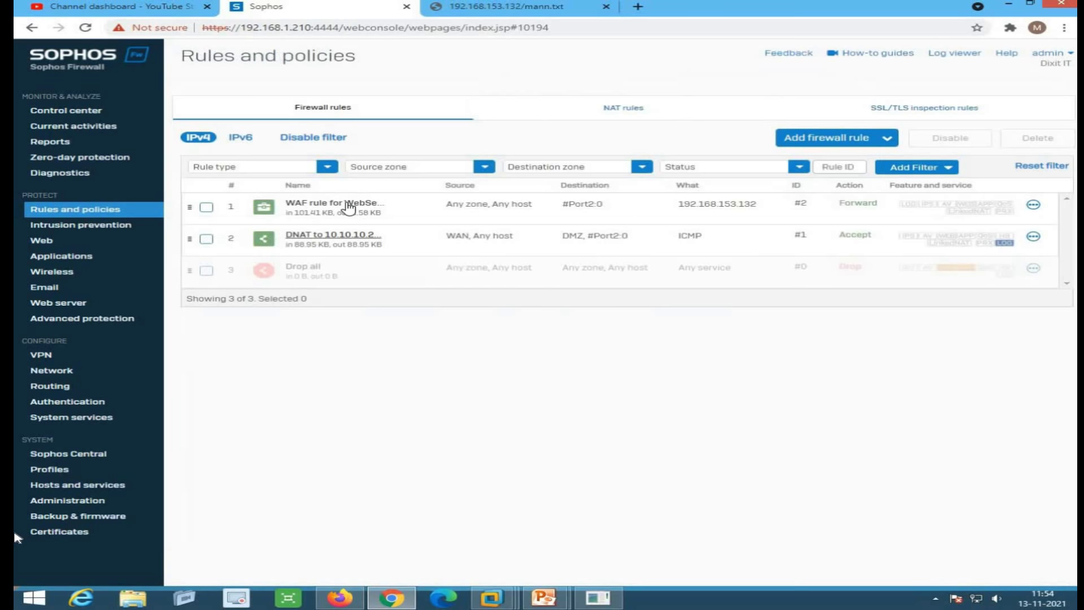
Step: Reopen the WAF rule for WebServer and enable path-specific routing for its protected servers
click(349, 208)
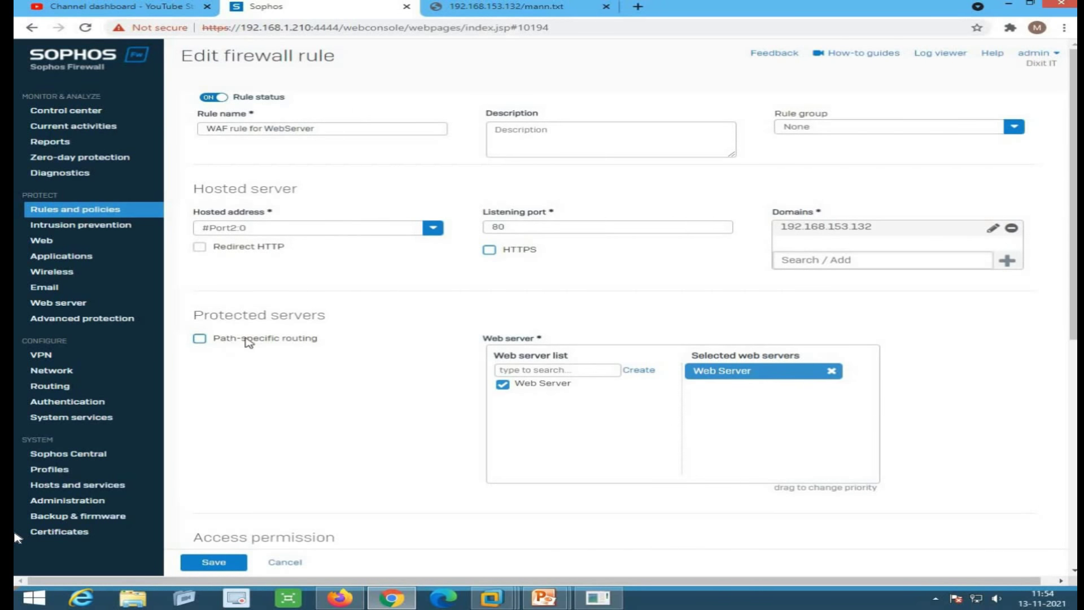
click(200, 340)
scroll(409, 345, down, 1)
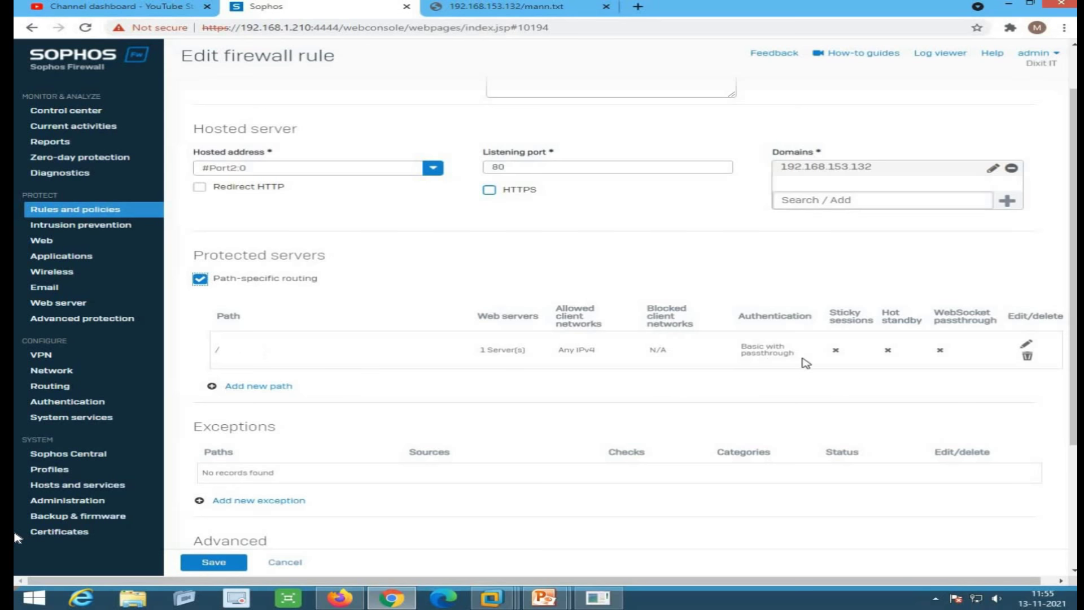
scroll(781, 305, down, 1)
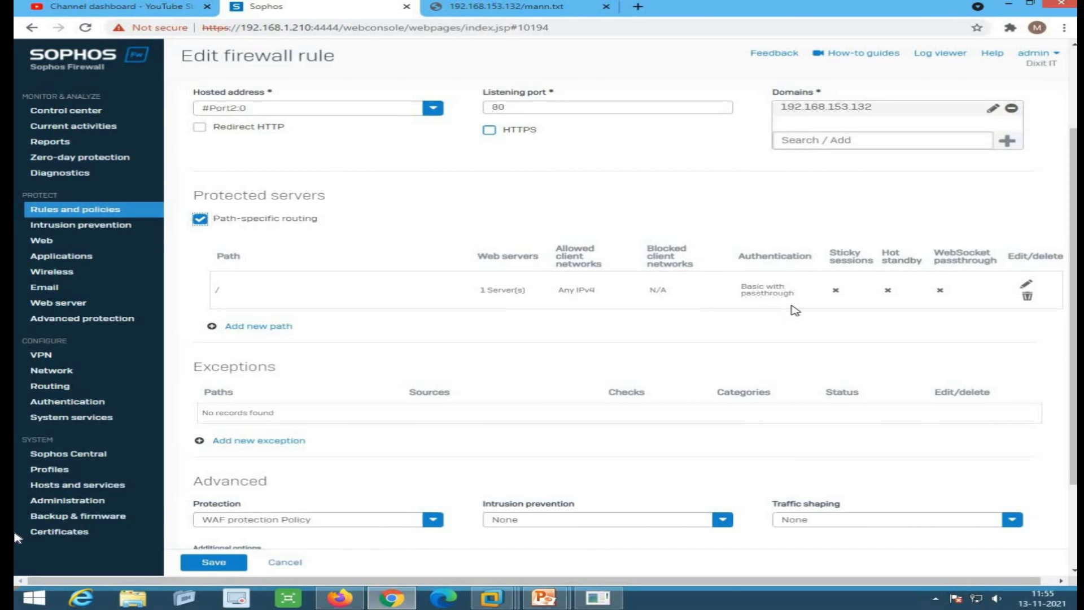
Step: Examine the settings and authentication options offered for a new path, and cancel without adding it
click(257, 327)
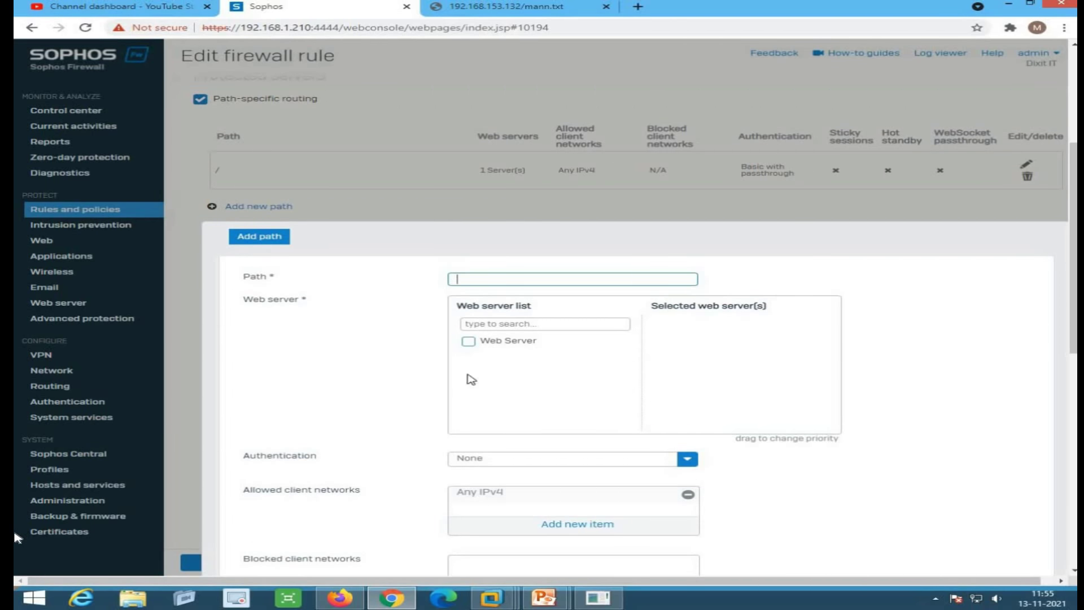
scroll(582, 390, down, 2)
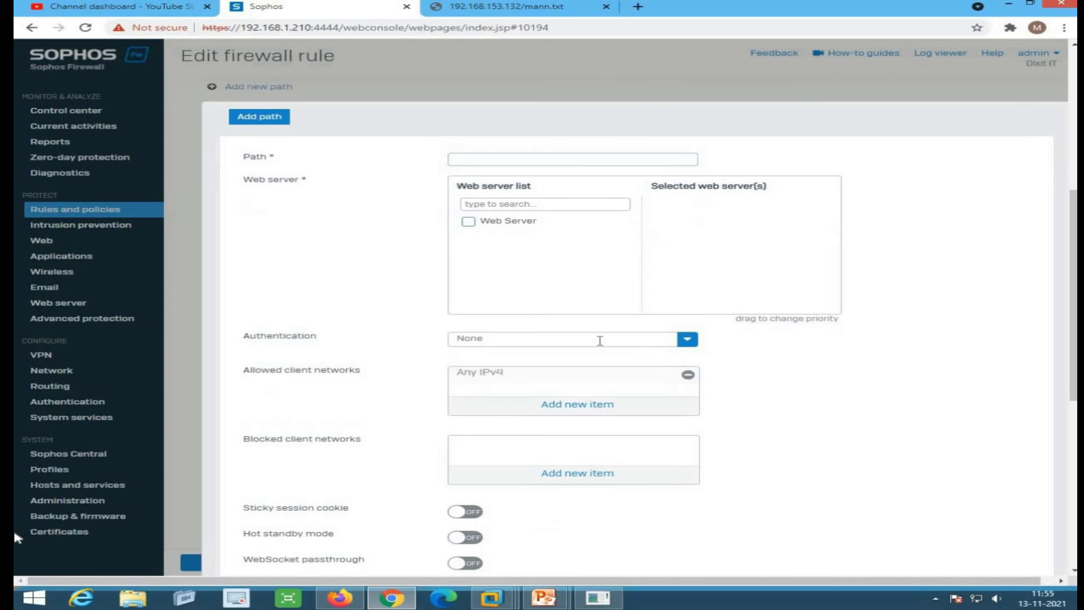
click(600, 340)
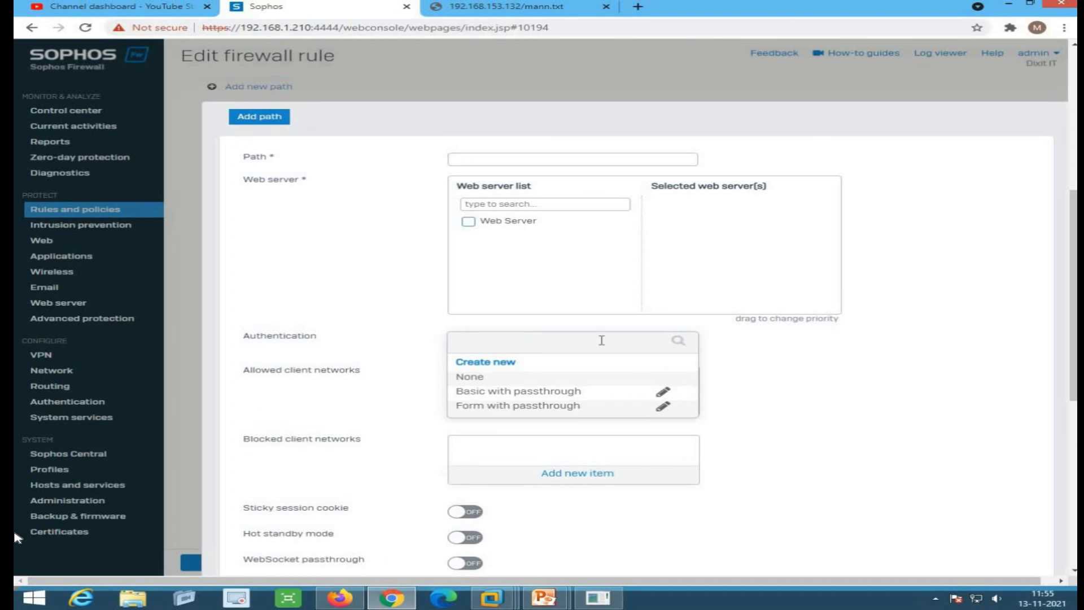
click(280, 389)
scroll(584, 434, down, 3)
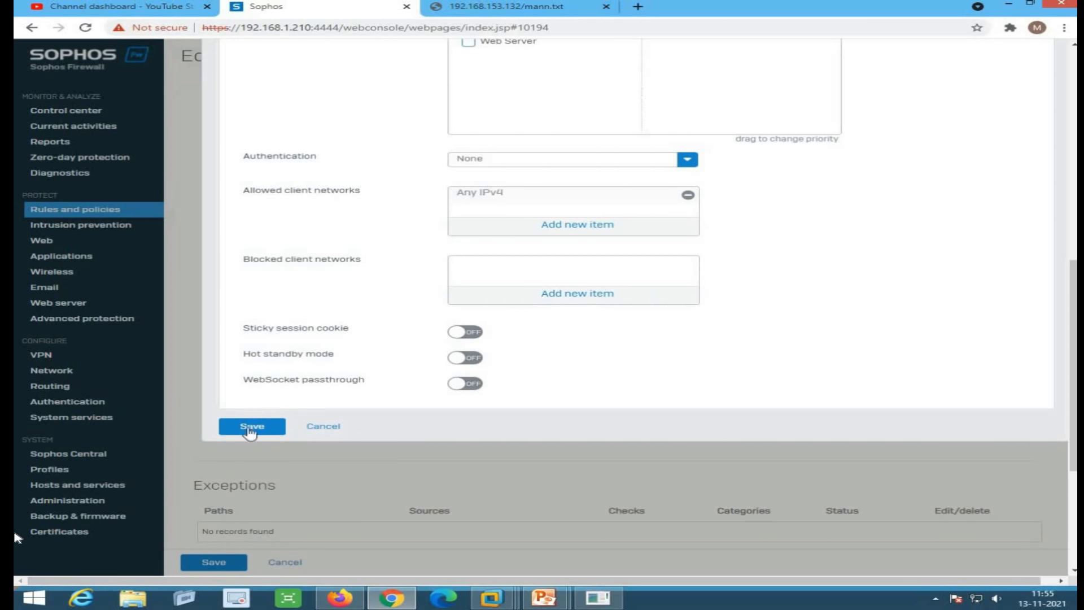
click(323, 427)
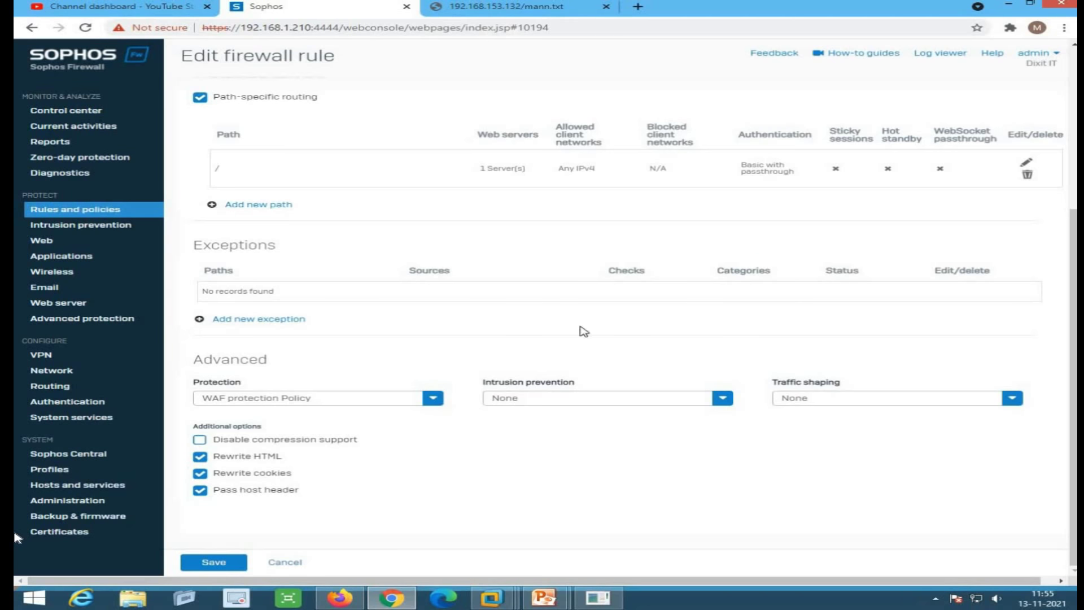
Step: Review the rule's path entry and save the WAF rule with path-specific routing, accepting the HTTP credentials warning
scroll(700, 317, up, 3)
scroll(768, 286, down, 2)
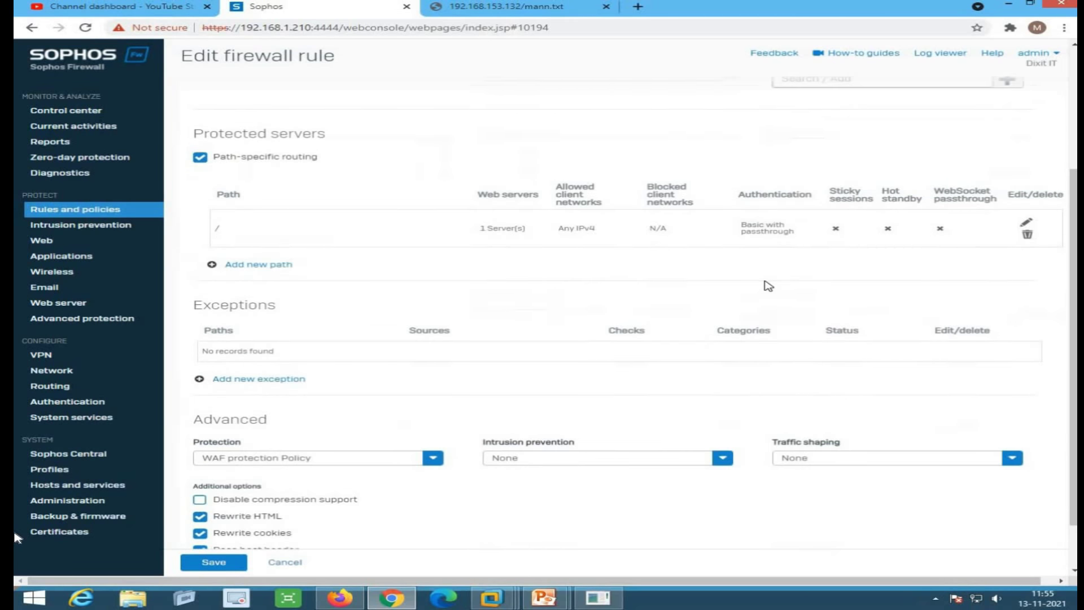
scroll(771, 286, down, 1)
scroll(770, 286, up, 2)
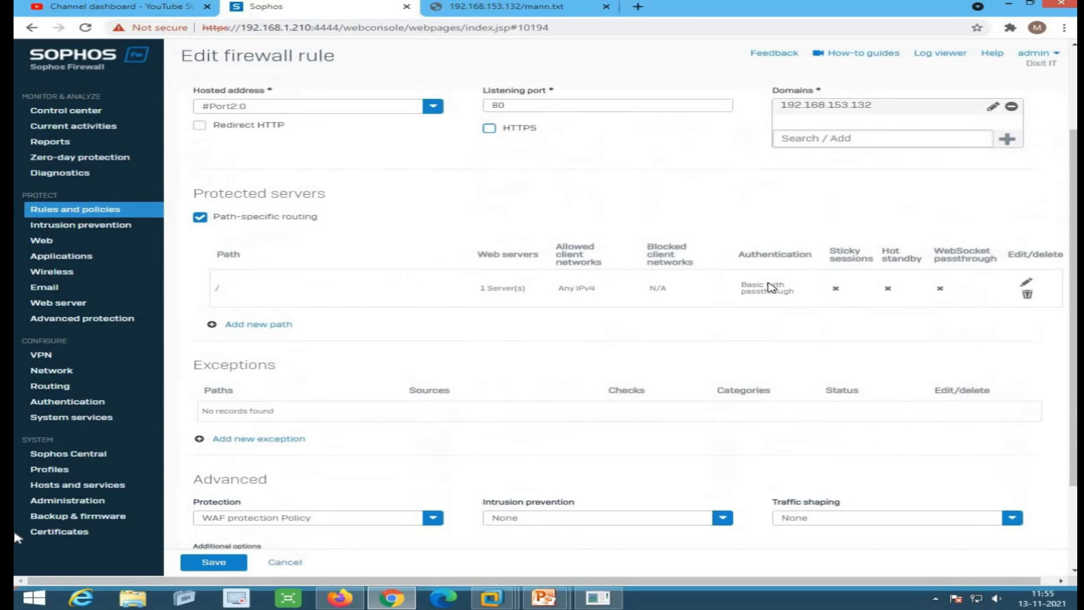
click(214, 562)
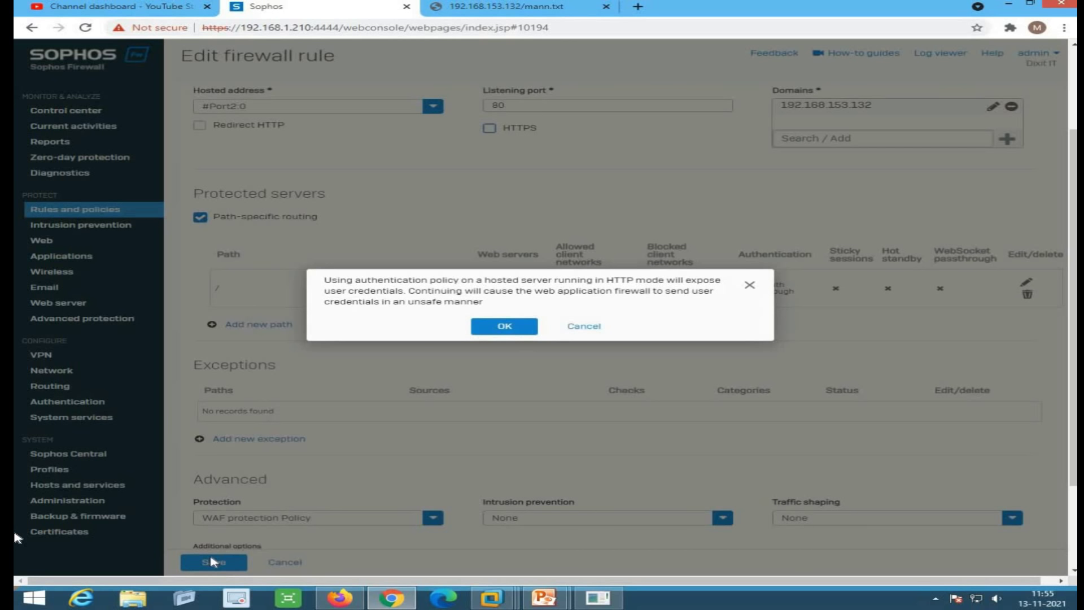
click(503, 327)
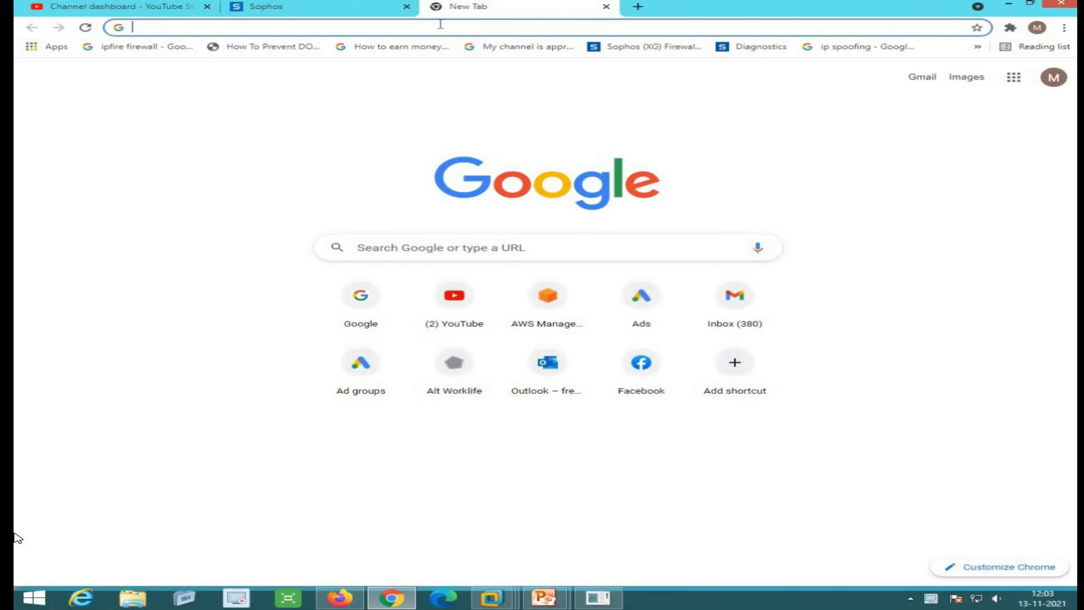
Step: Load 192.168.153.132 in the empty browser tab and copy its address
text(19)
key(Return)
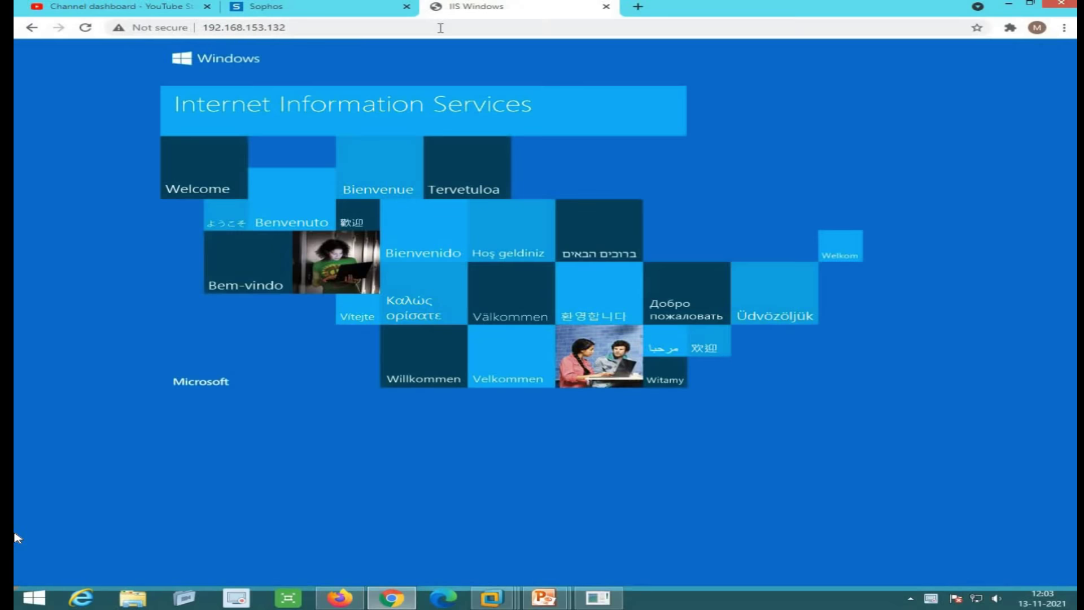
click(313, 29)
key(ctrl+c)
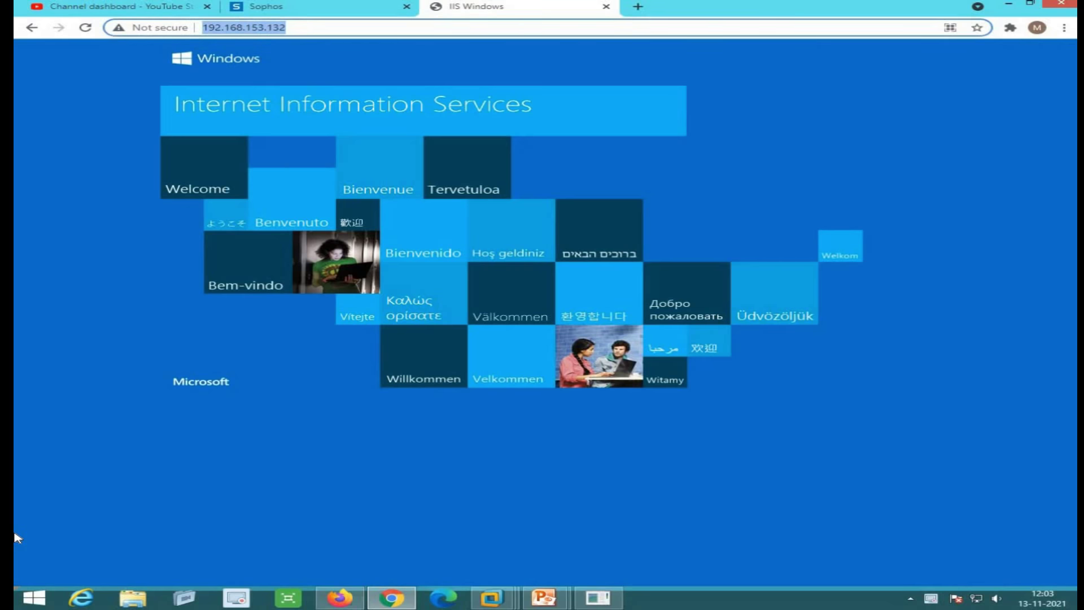
Step: Switch to Firefox, open 192.168.153.132, sign in as user1 with the account password, and decline saving the login
click(340, 597)
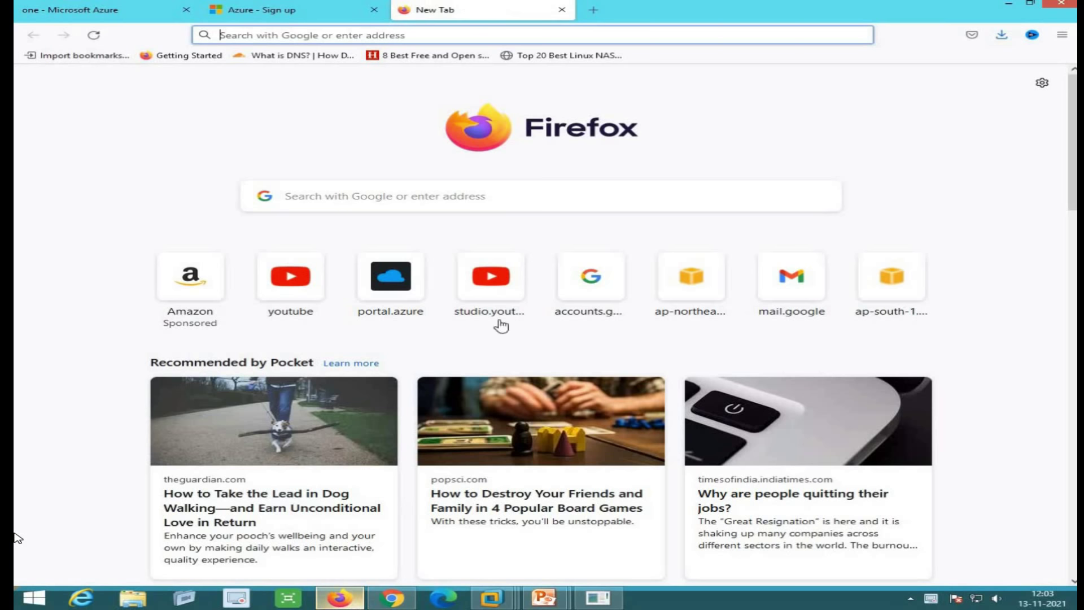
click(471, 35)
key(ctrl+v)
key(Return)
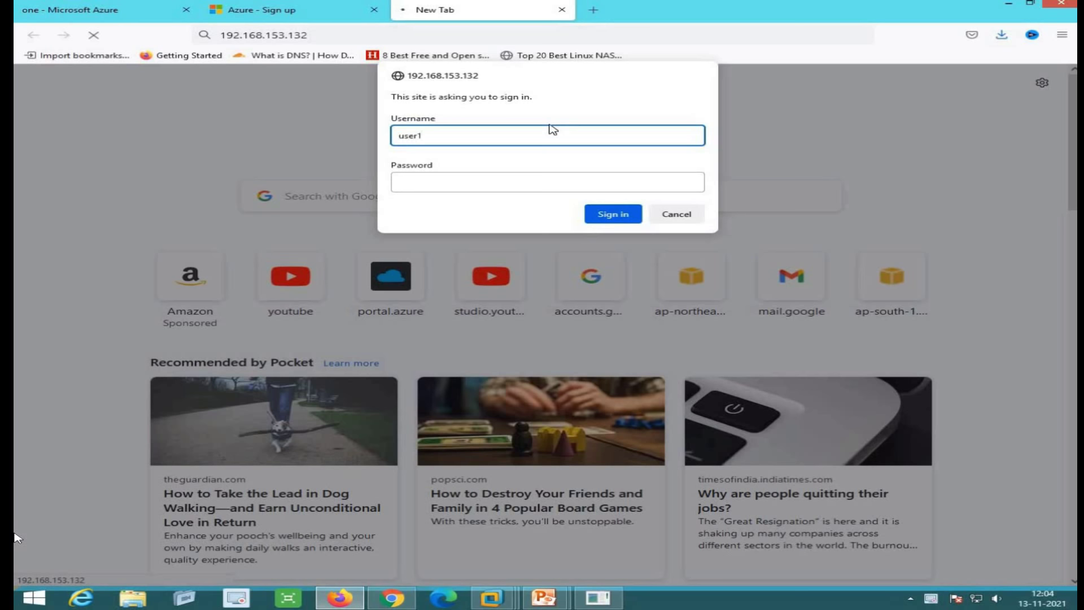
key(Tab)
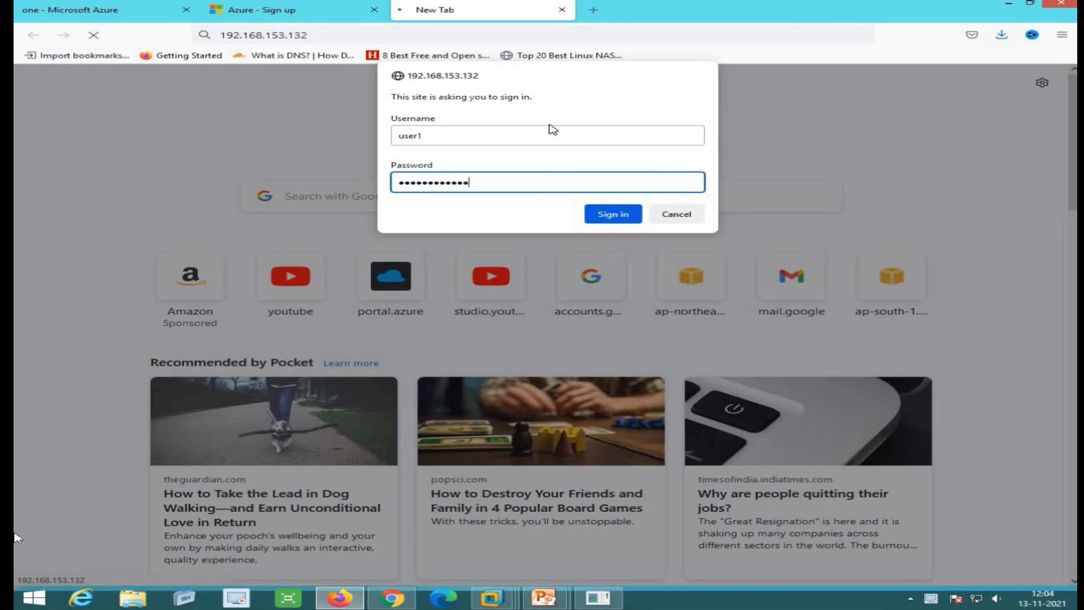
key(Return)
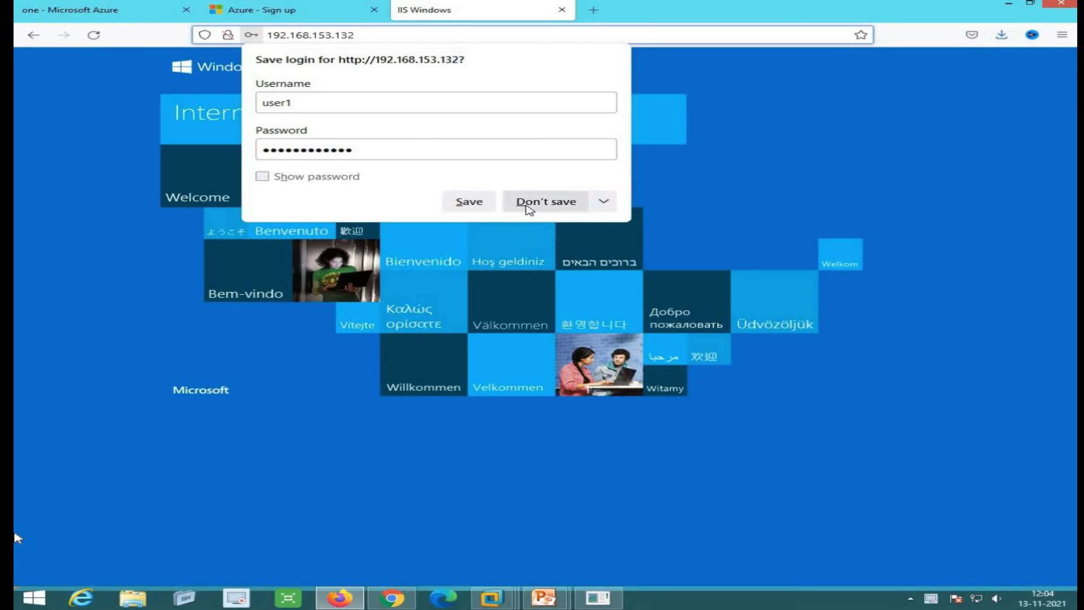
click(529, 209)
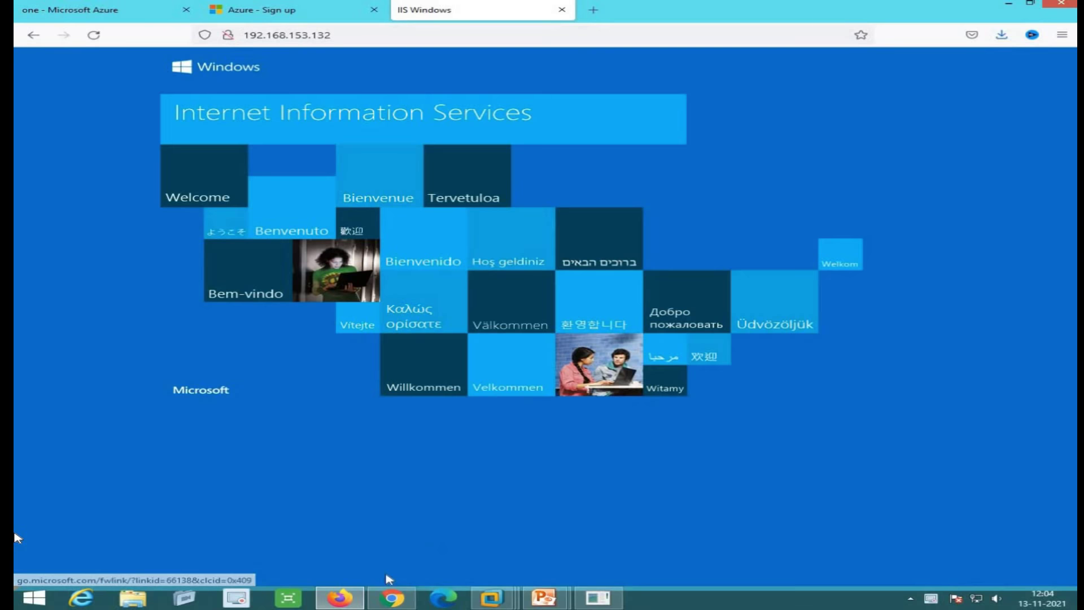
Step: Switch back to the Sophos console in Chrome and open the Form with passthrough web server authentication policy
click(392, 597)
click(303, 25)
click(281, 8)
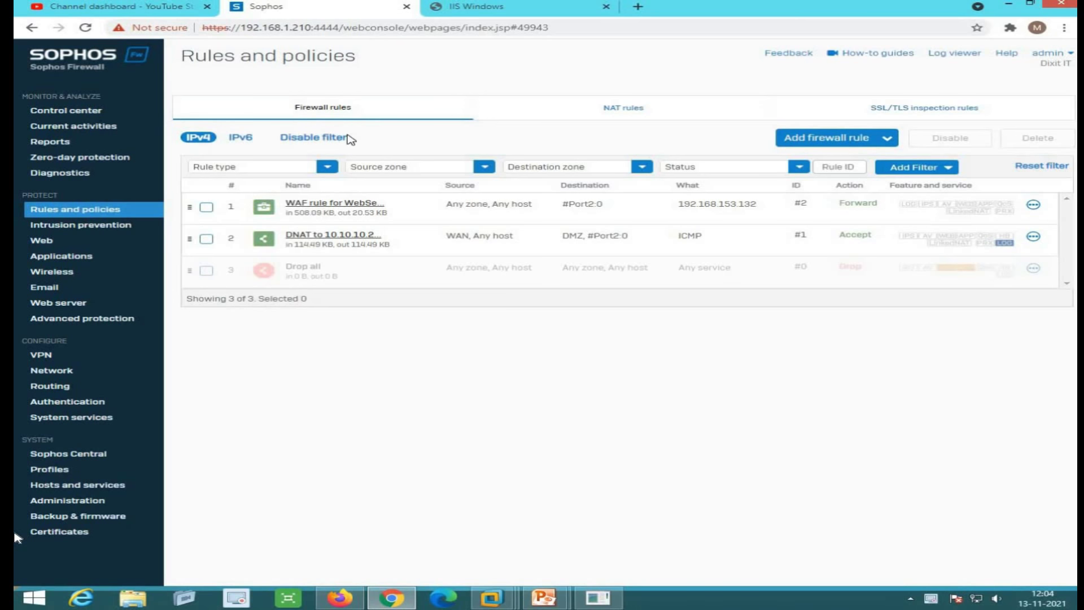
click(52, 304)
click(625, 107)
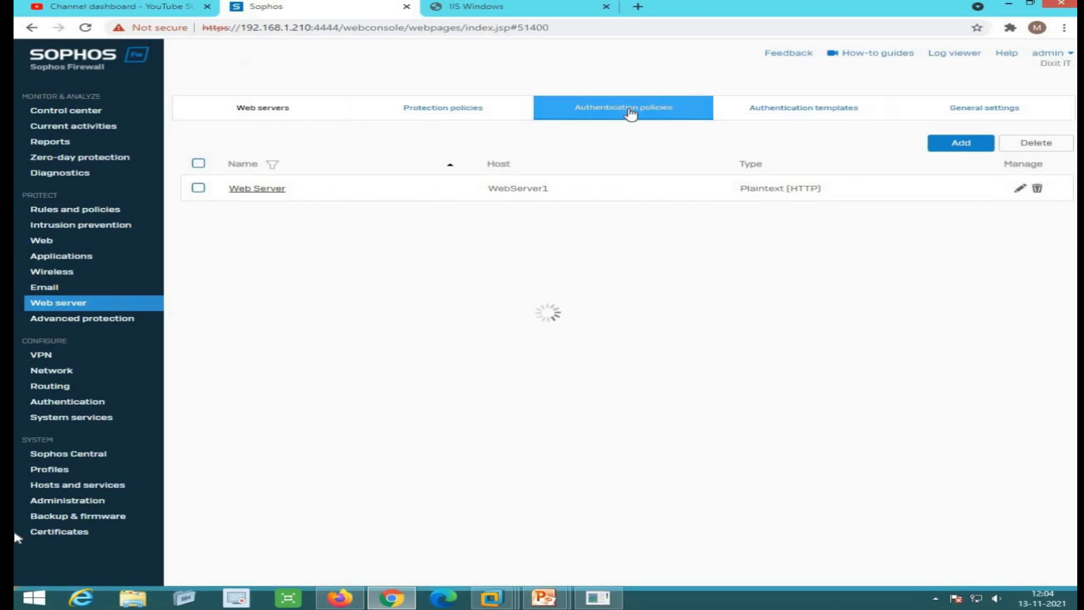
click(279, 221)
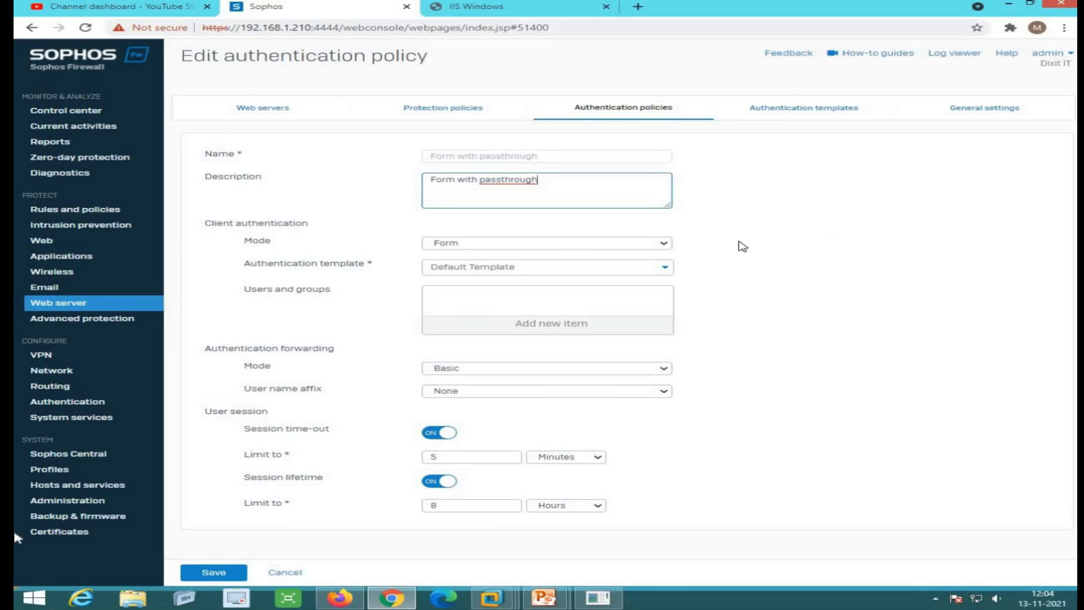
Step: Examine the policy's client authentication mode and template options, keeping Form and Default Template, and cancel adding a new template
click(620, 250)
click(615, 260)
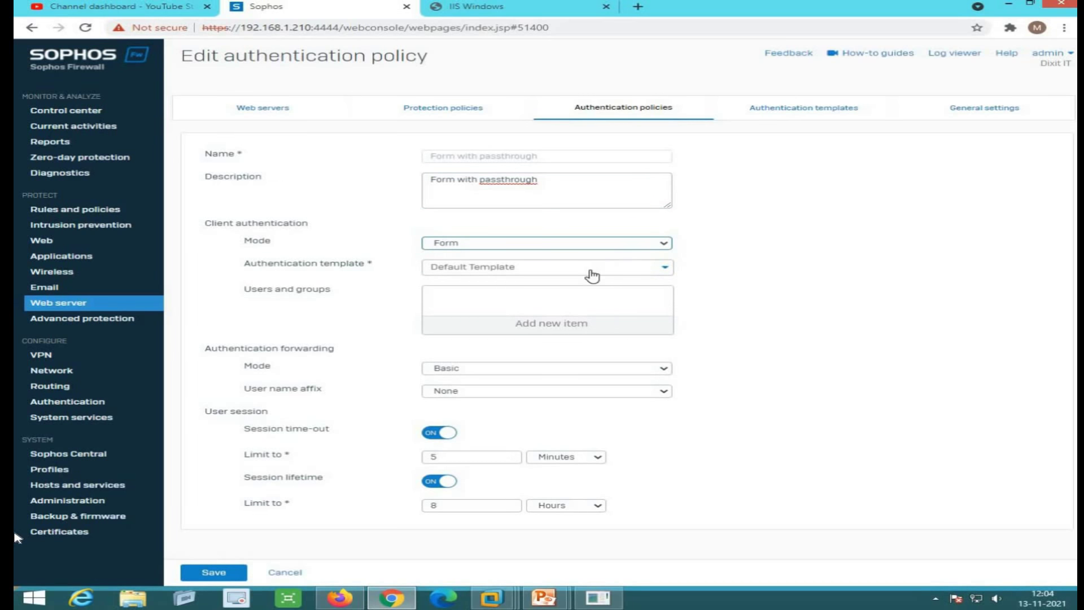
click(591, 271)
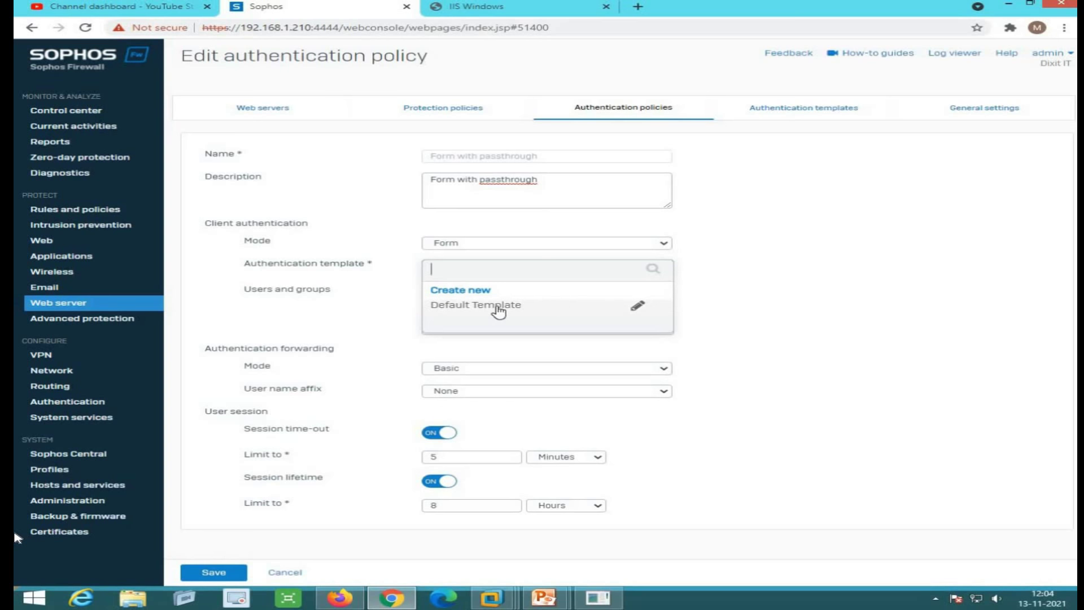
click(459, 293)
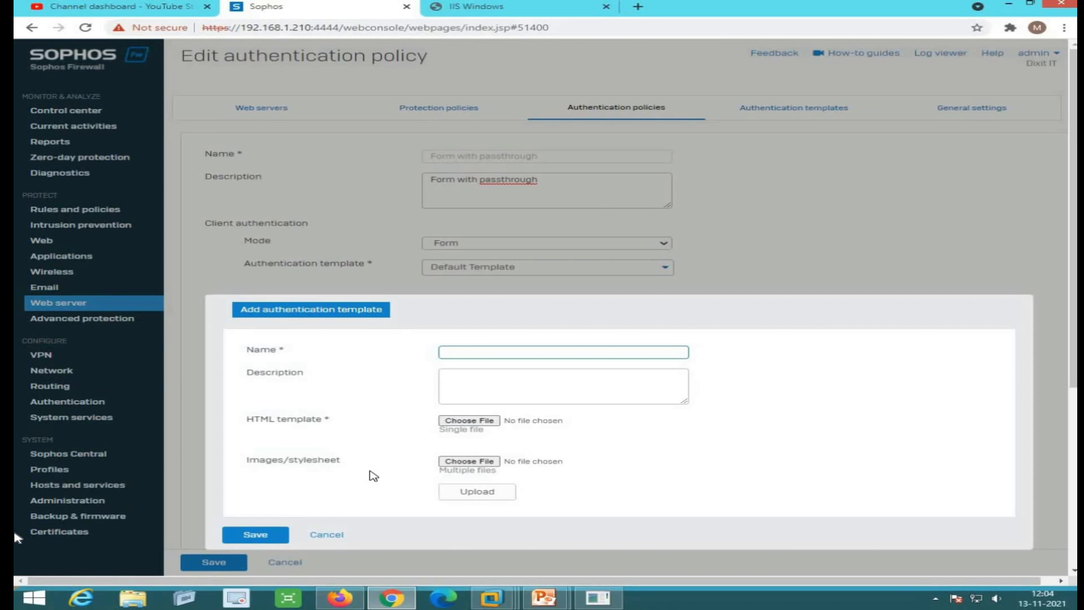
click(327, 535)
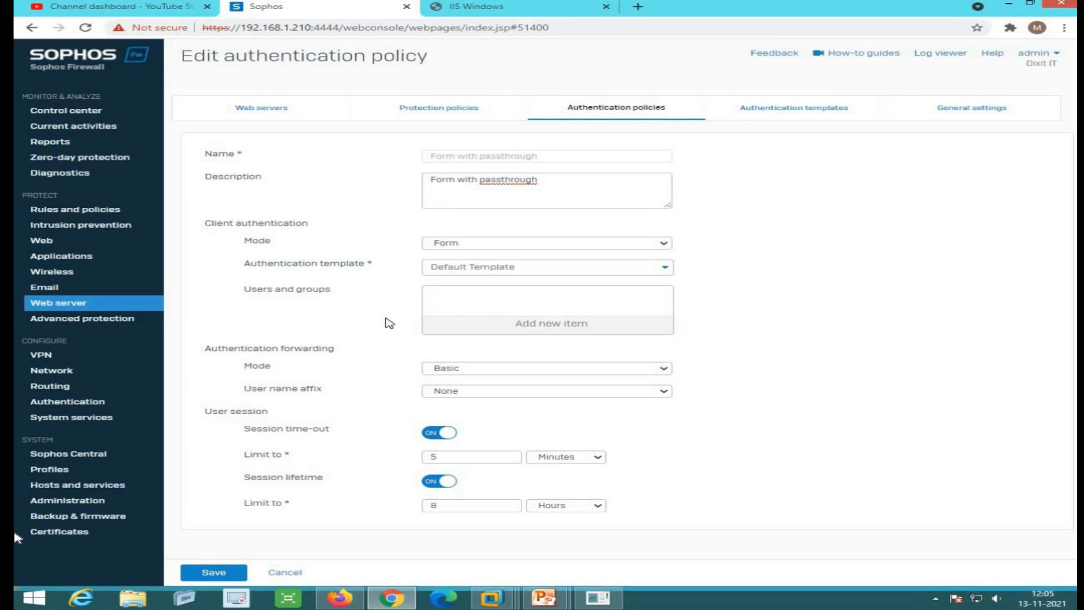
Step: In the web server general settings, turn on the time-out for request headers and keep the TLS version at TLS v1.2
click(973, 112)
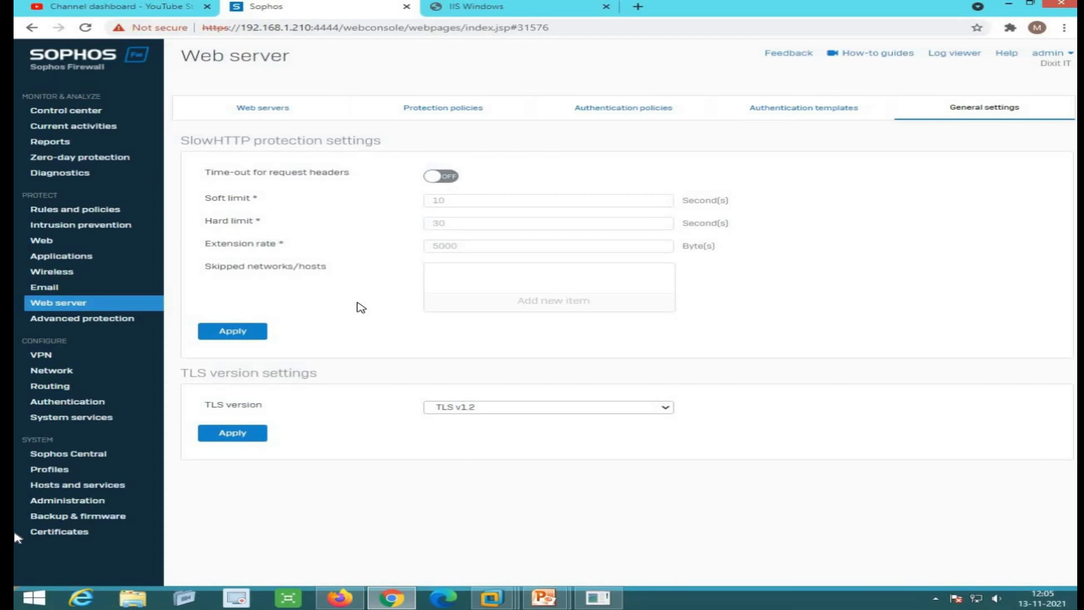
click(446, 176)
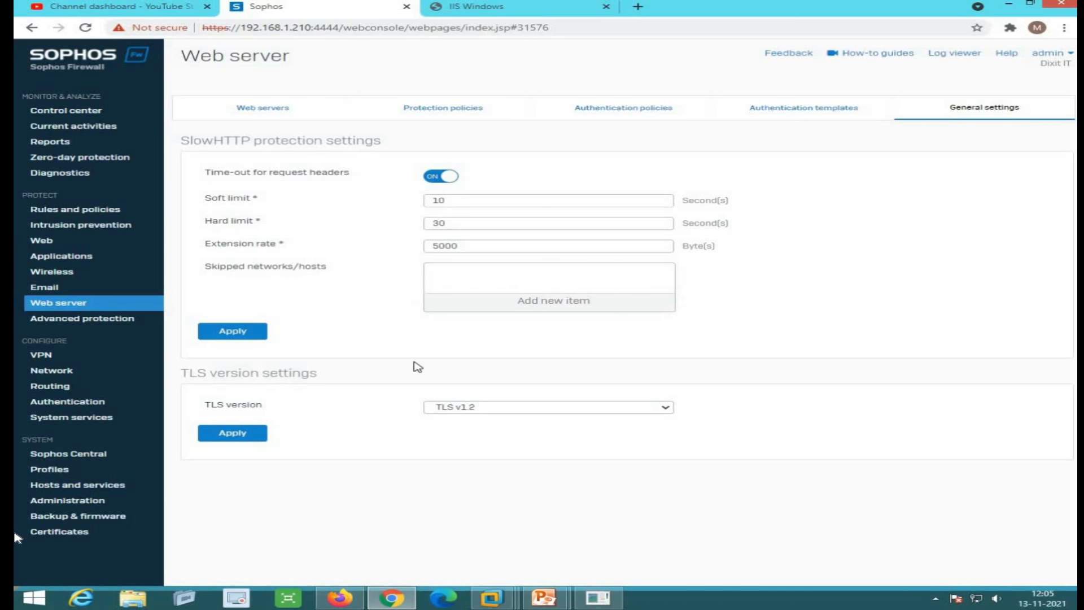
click(538, 413)
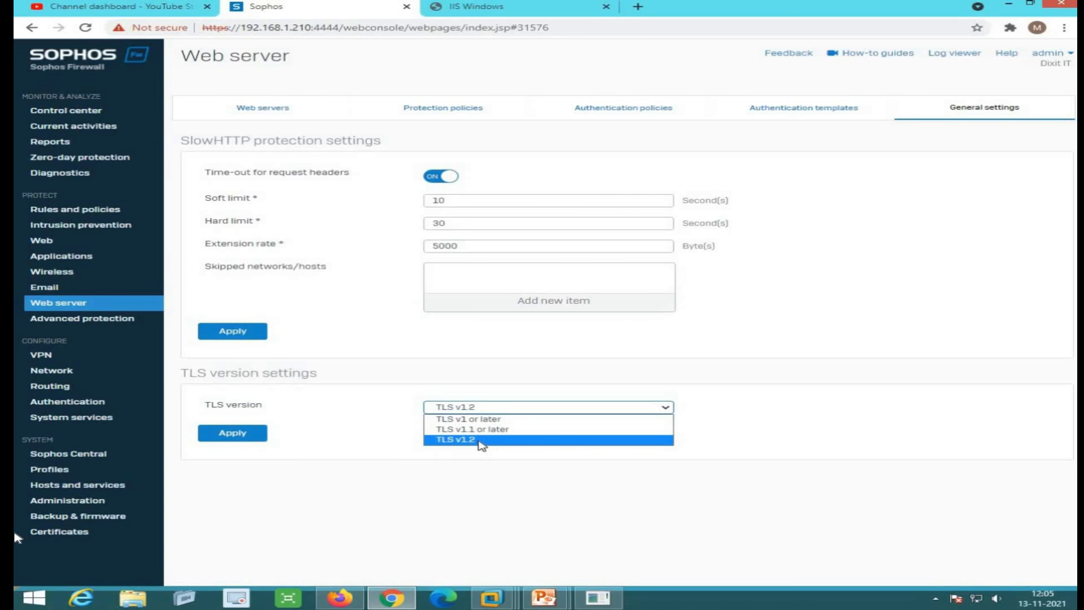
click(355, 388)
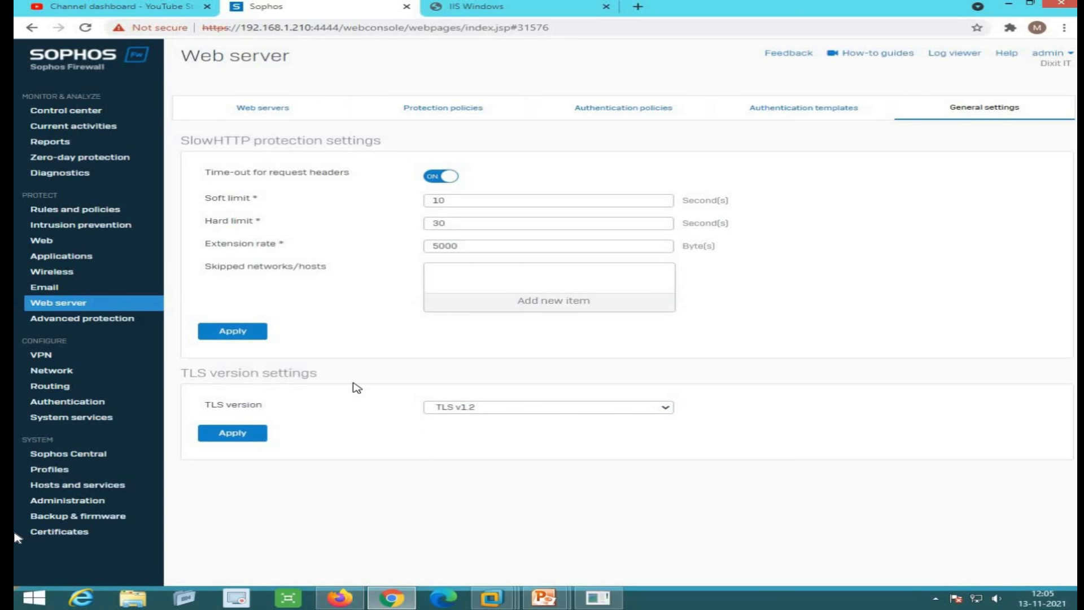